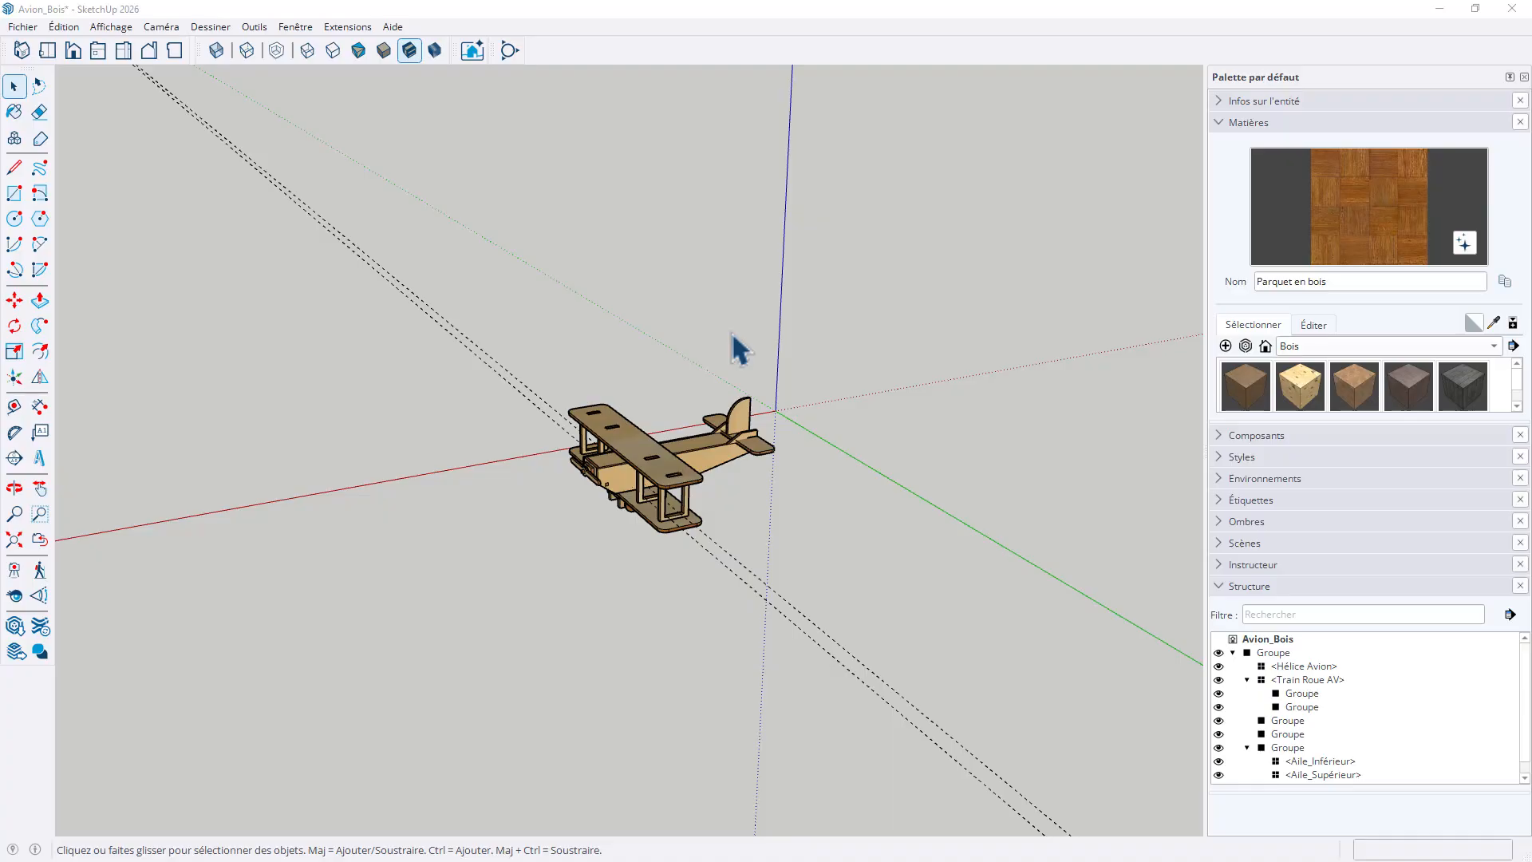
# Collapse the Matières section and leave only the Structure section expanded
pyautogui.scroll(5, 677, 537)
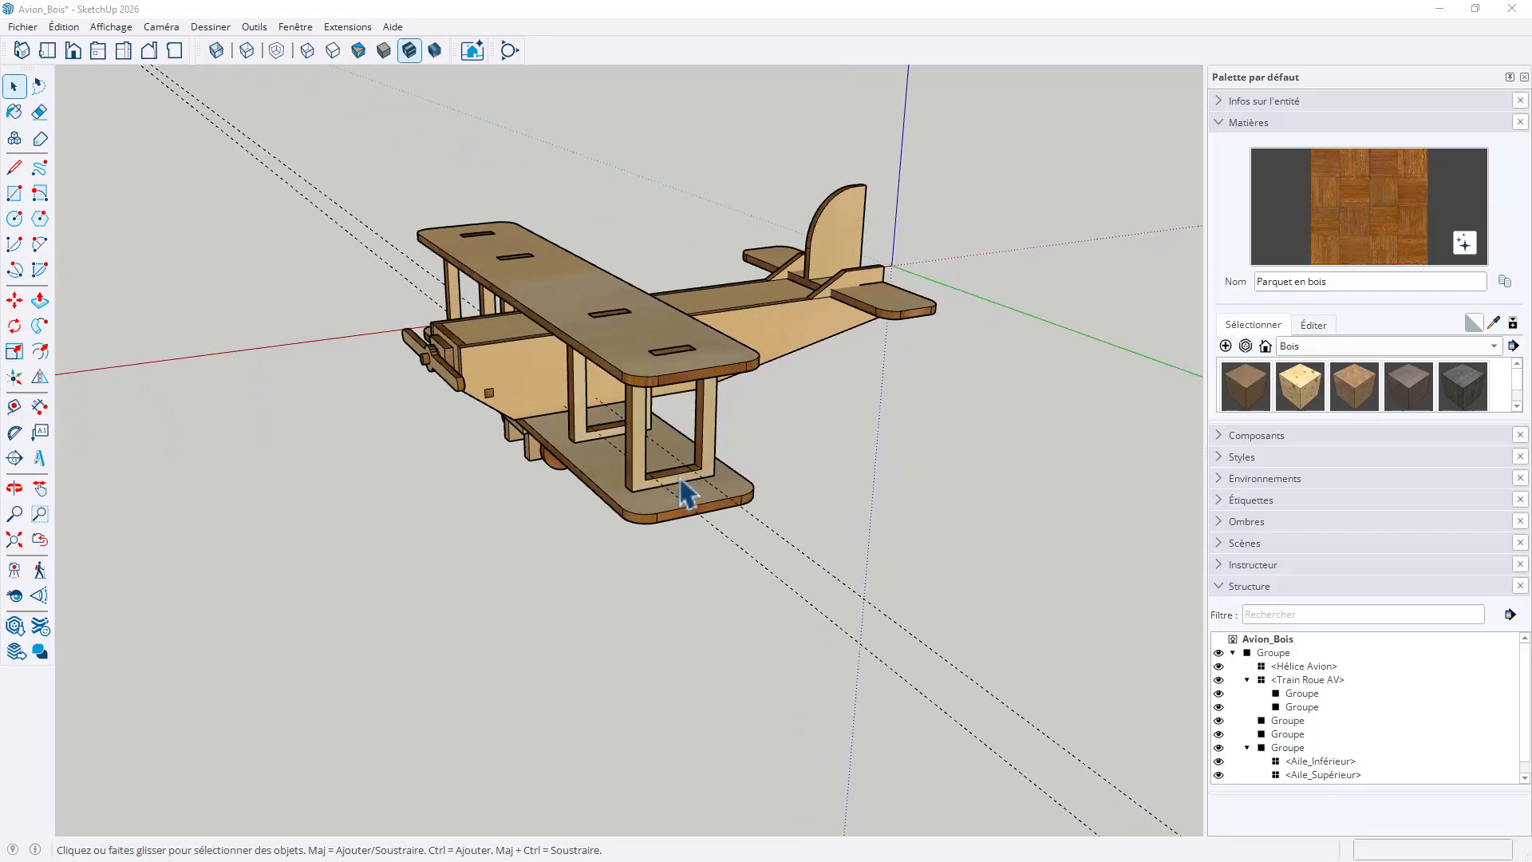
pyautogui.moveTo(684, 496); pyautogui.dragTo(783, 535, button='middle')
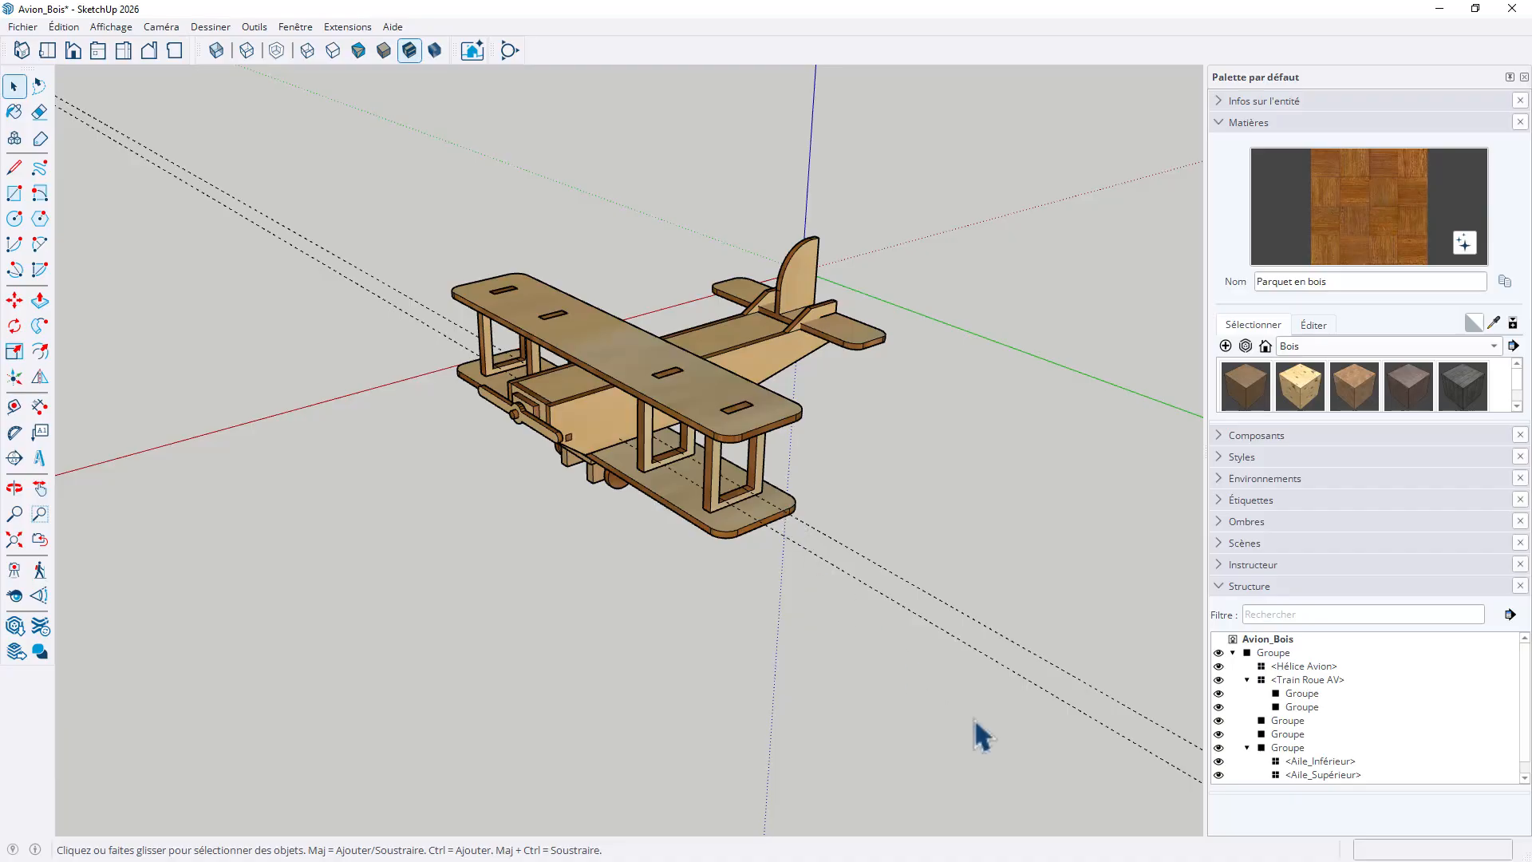
pyautogui.click(1218, 586)
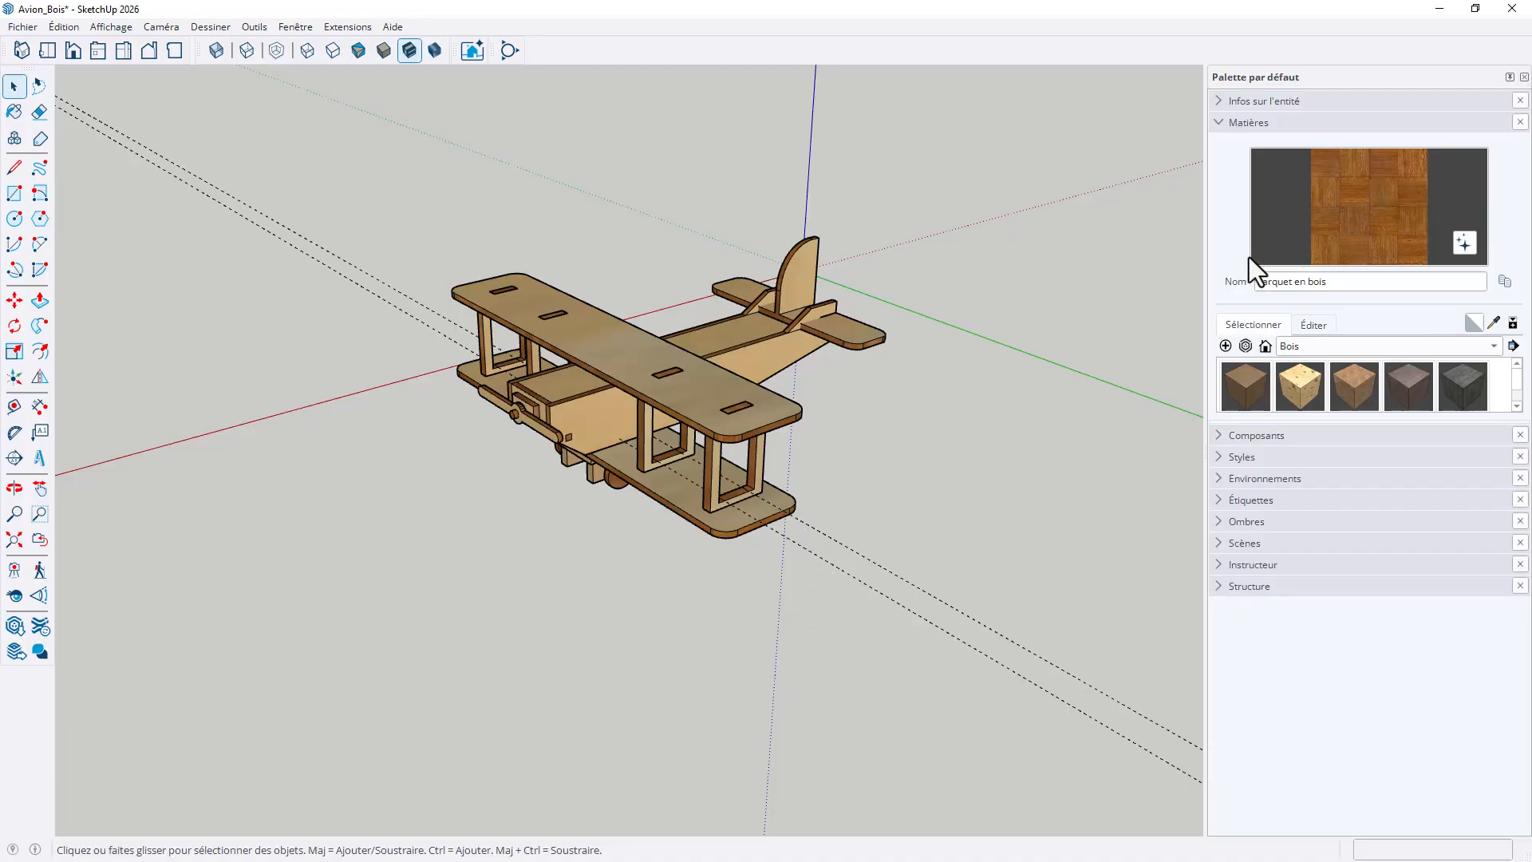
pyautogui.click(1220, 121)
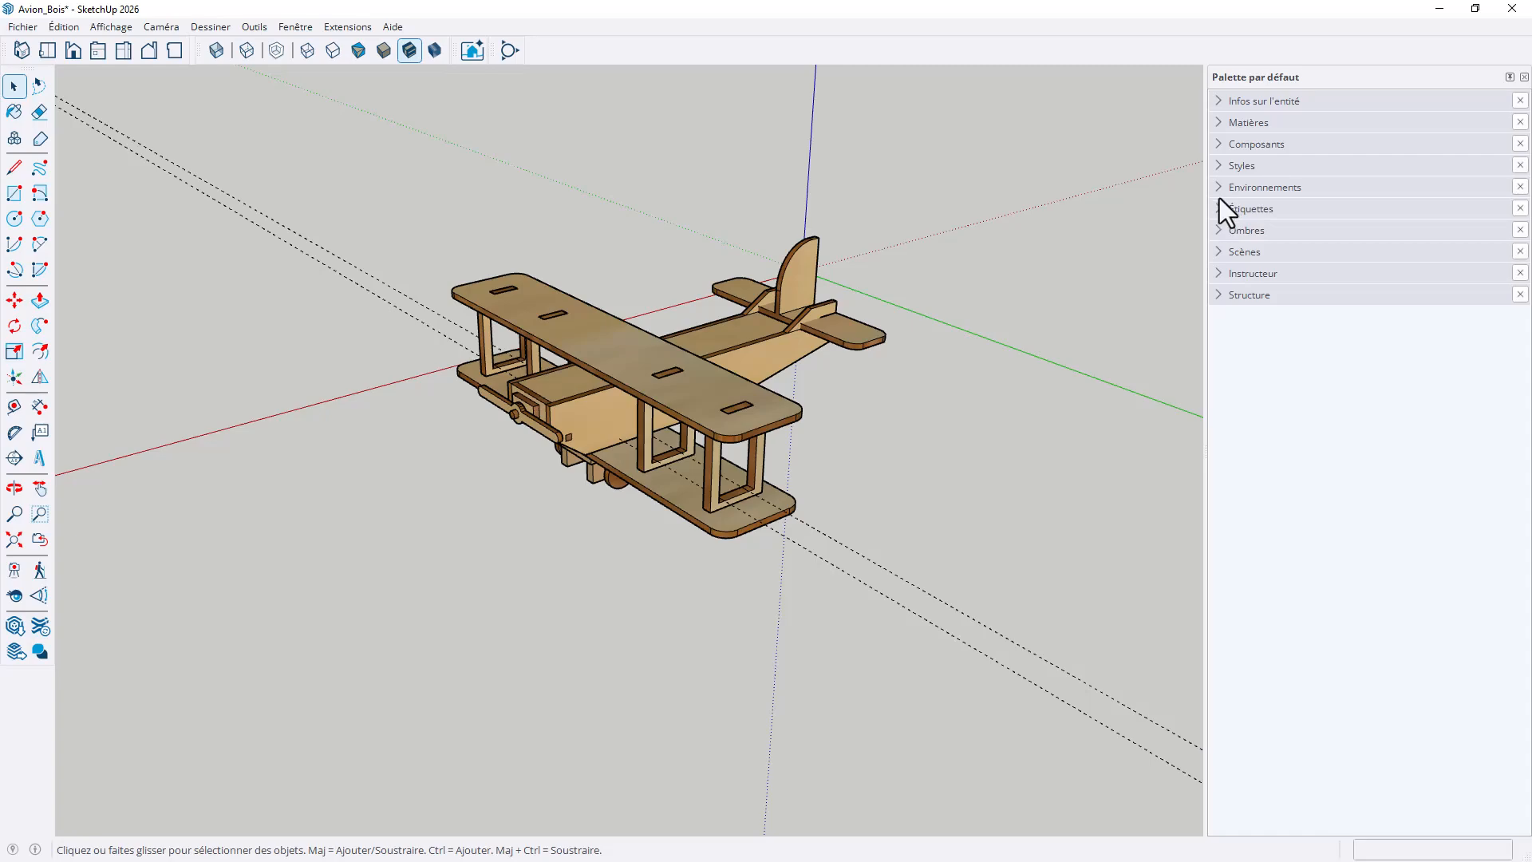
pyautogui.click(1218, 295)
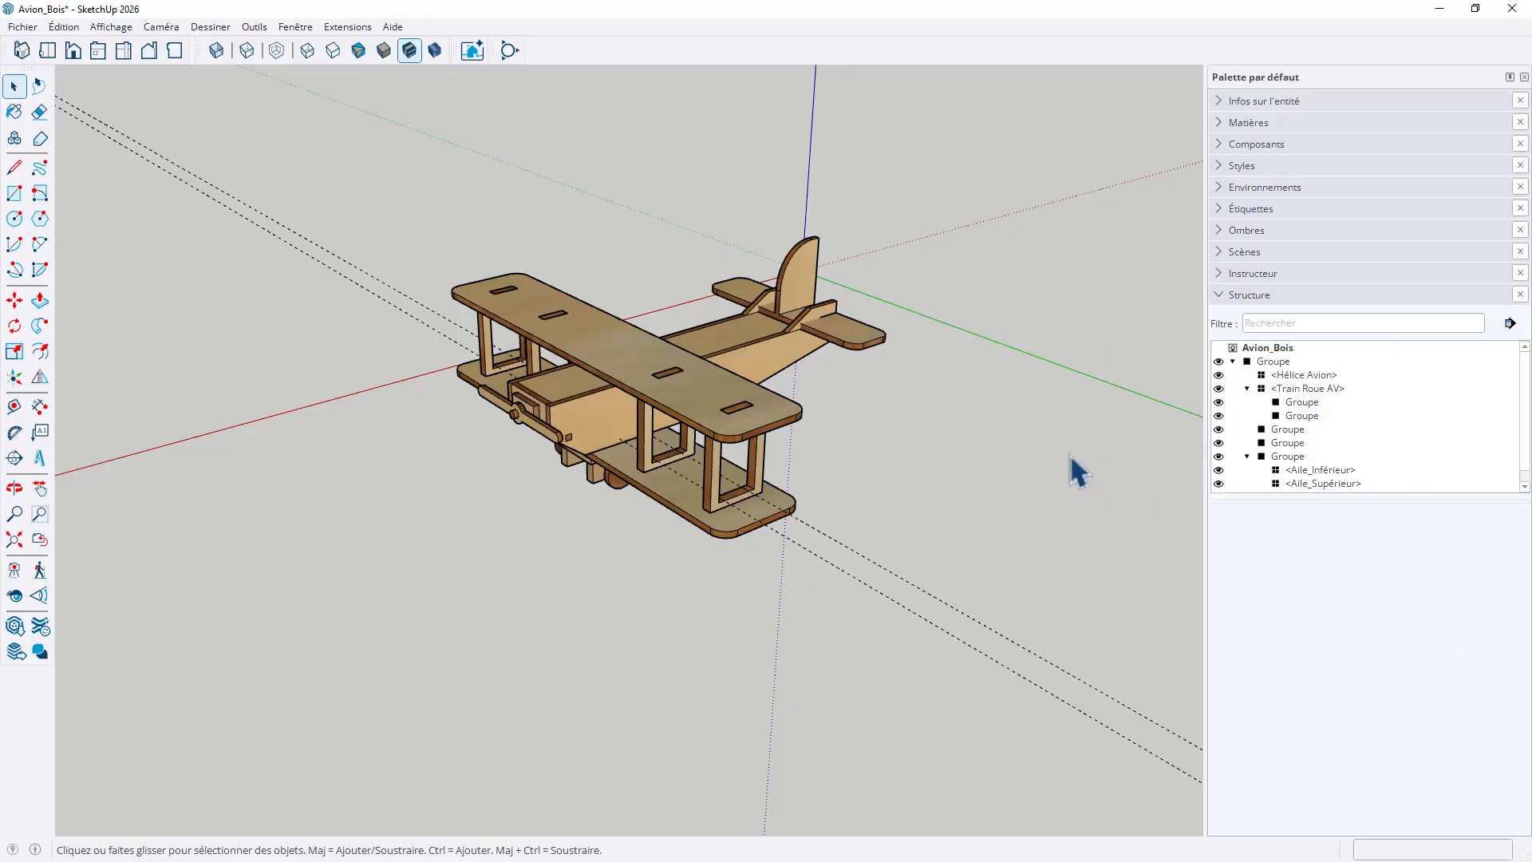
pyautogui.scroll(4, 690, 489)
pyautogui.moveTo(793, 462); pyautogui.dragTo(757, 418, button='middle')
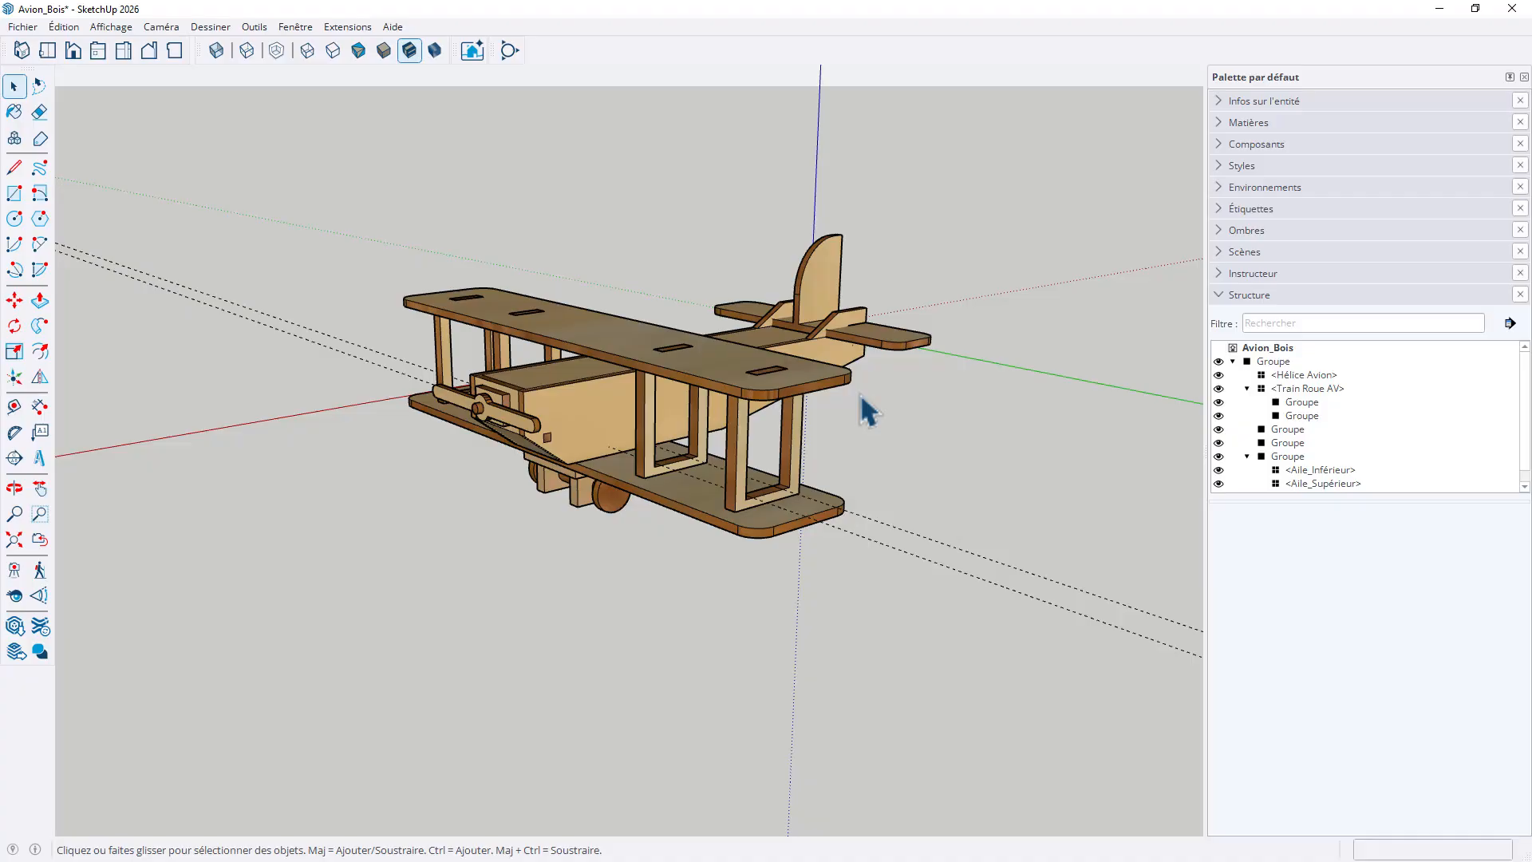
pyautogui.moveTo(858, 393); pyautogui.dragTo(882, 438, button='middle')
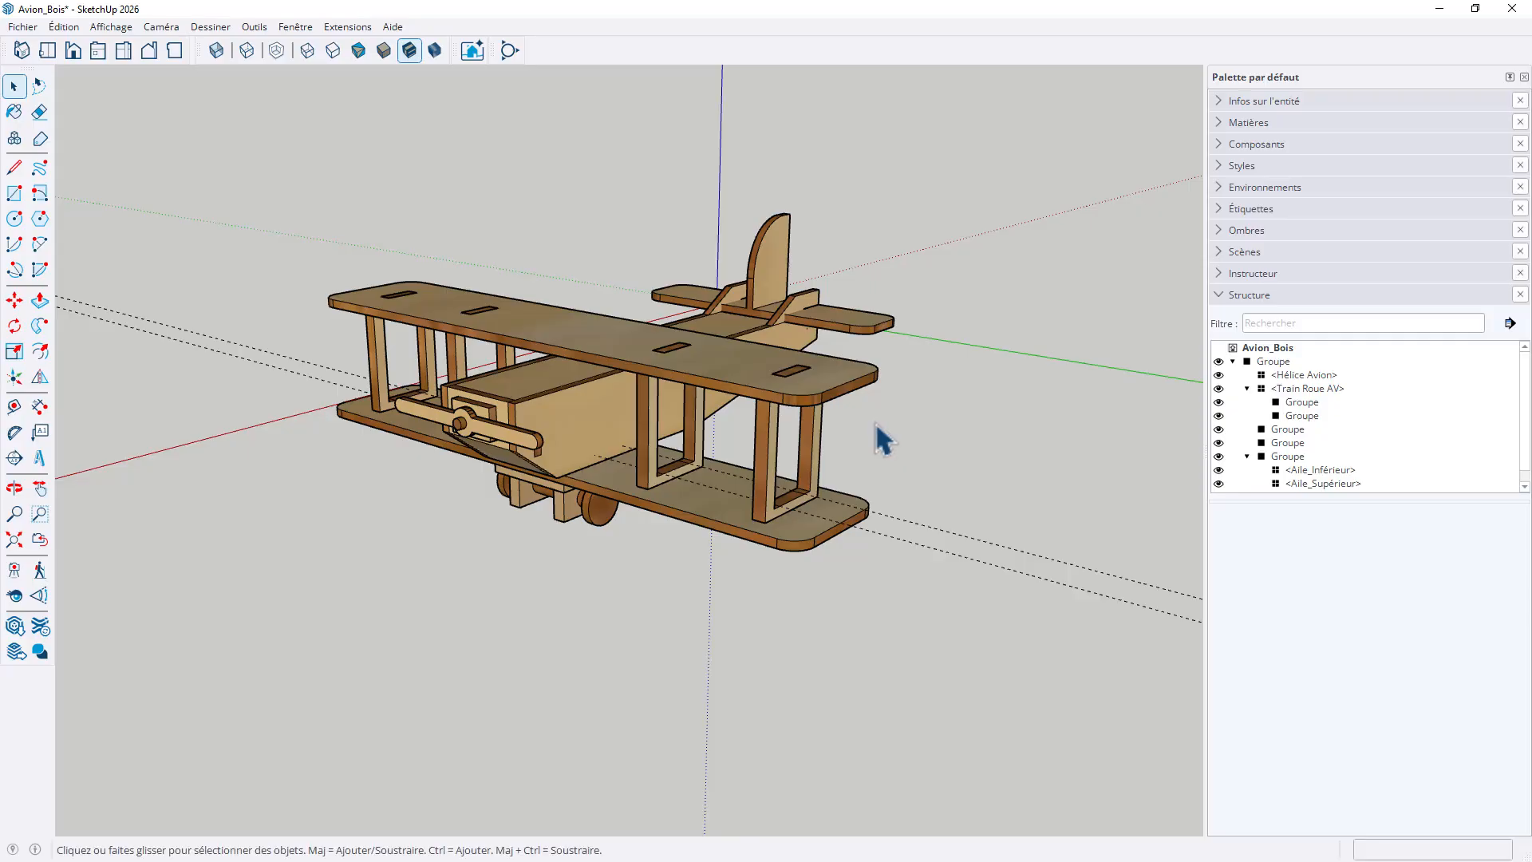
pyautogui.scroll(-1, 882, 438)
pyautogui.scroll(-1, 882, 438)
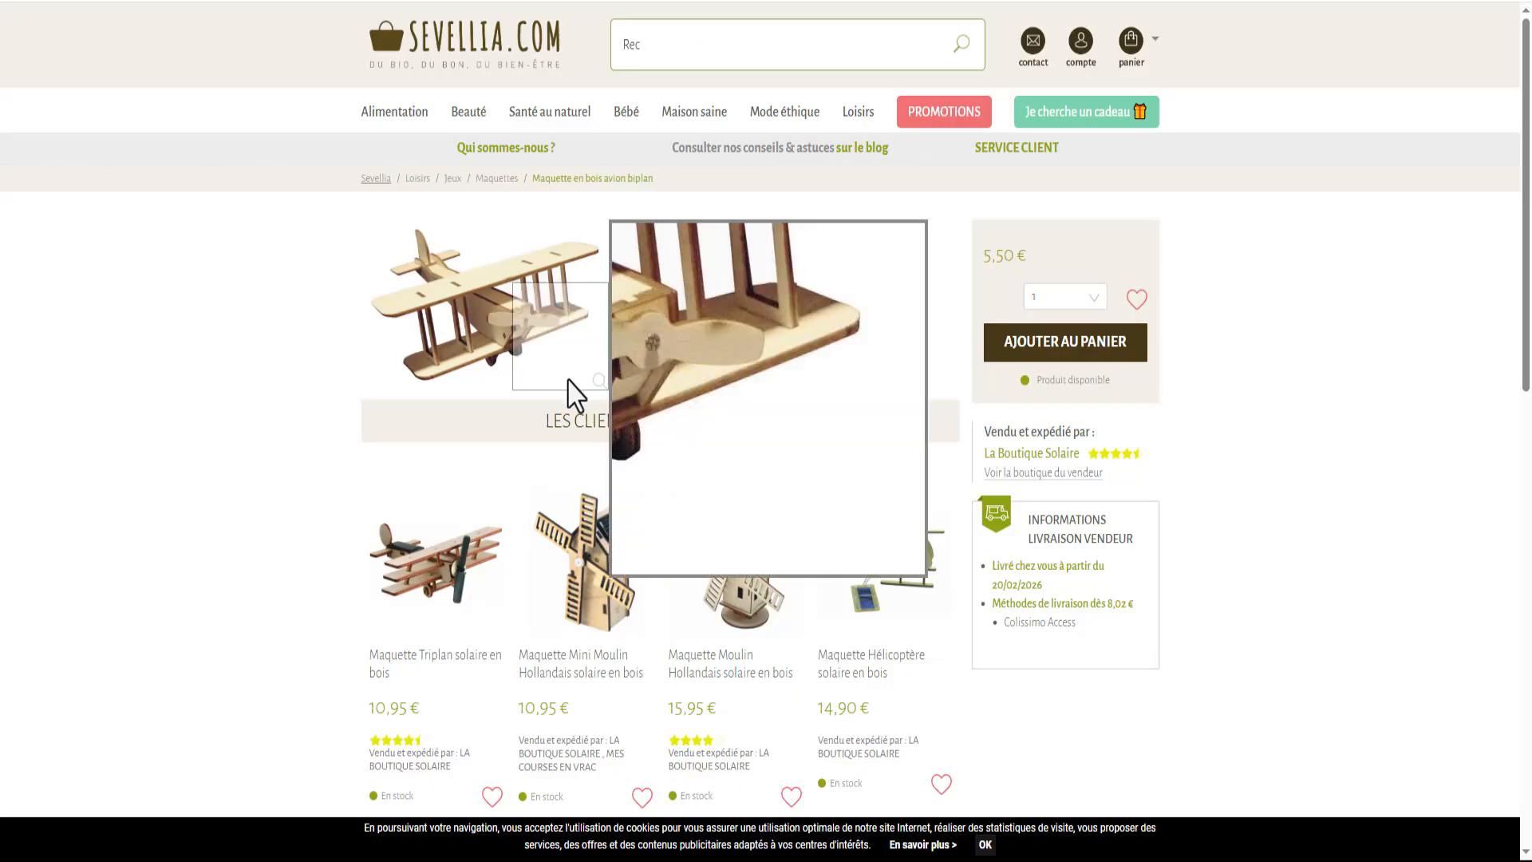
# Examine the enlarged photo and the description of the wooden biplane kit on the Sevellia shop page
pyautogui.click(598, 385)
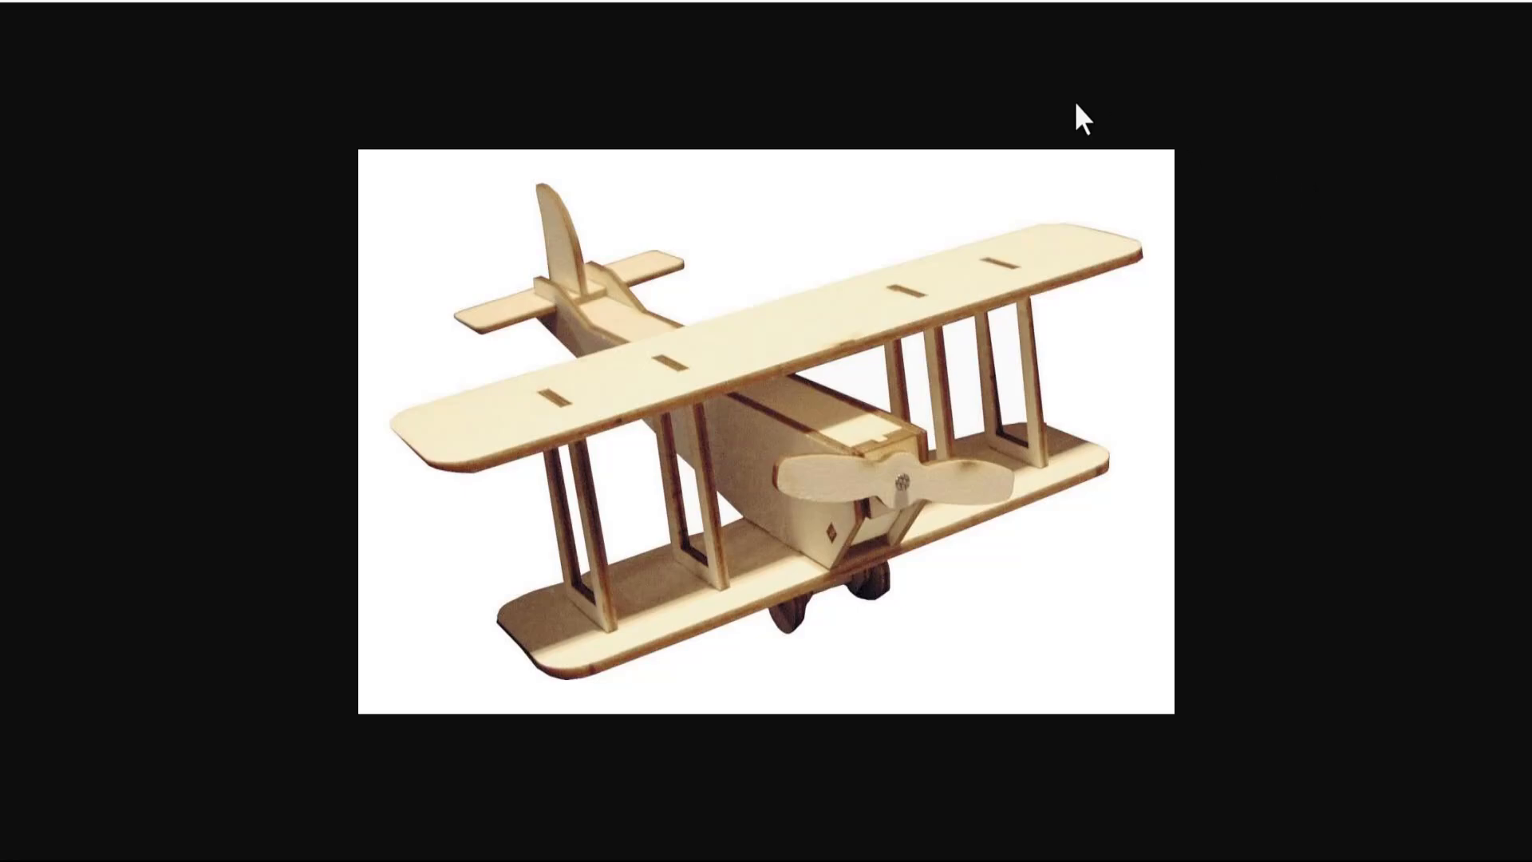
pyautogui.press('Escape')
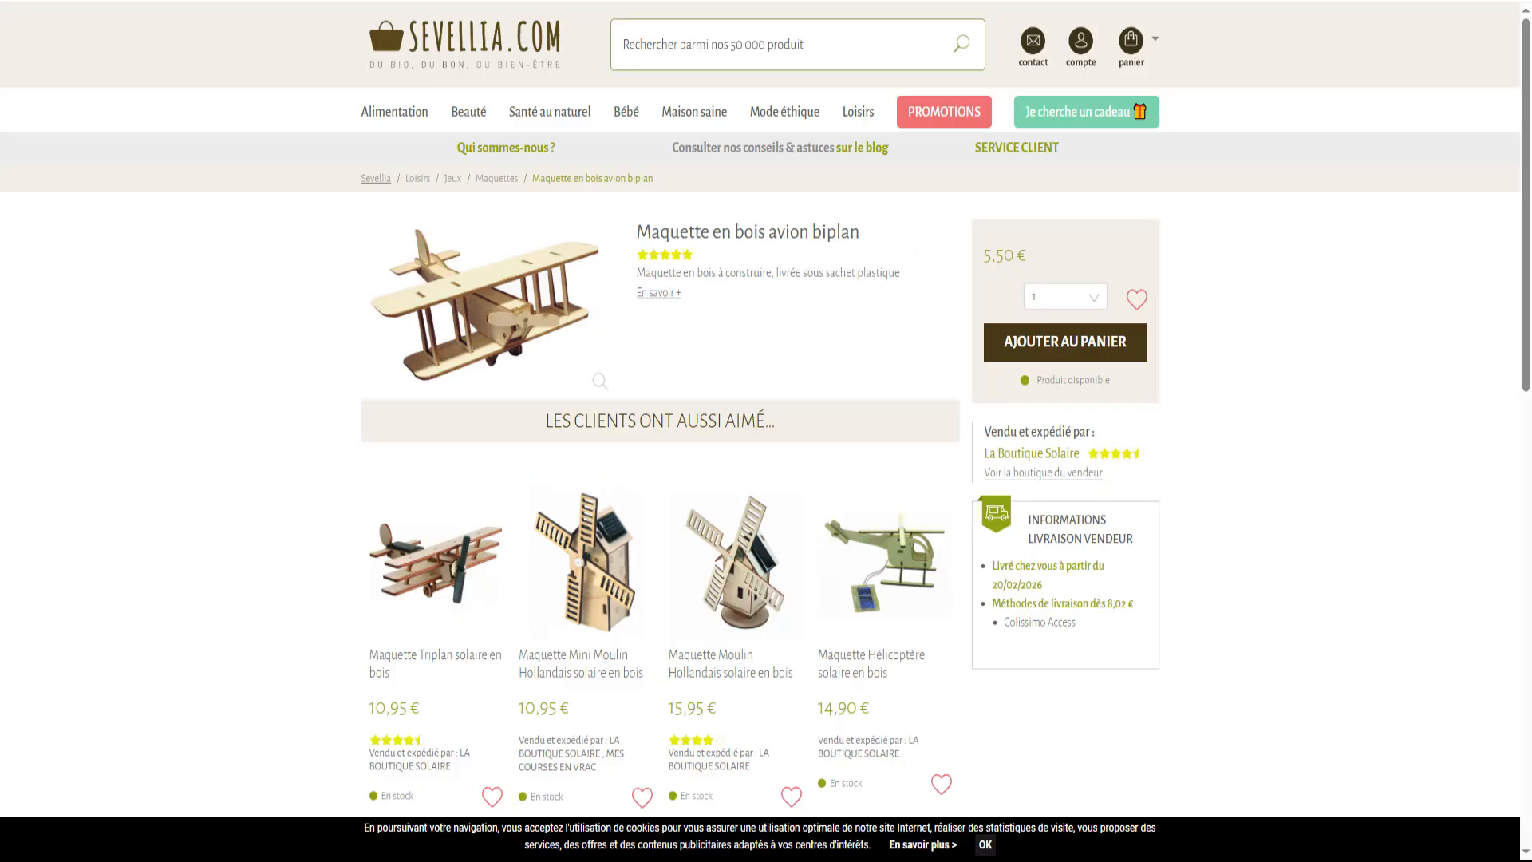
pyautogui.scroll(-3, 727, 409)
pyautogui.scroll(3, 724, 405)
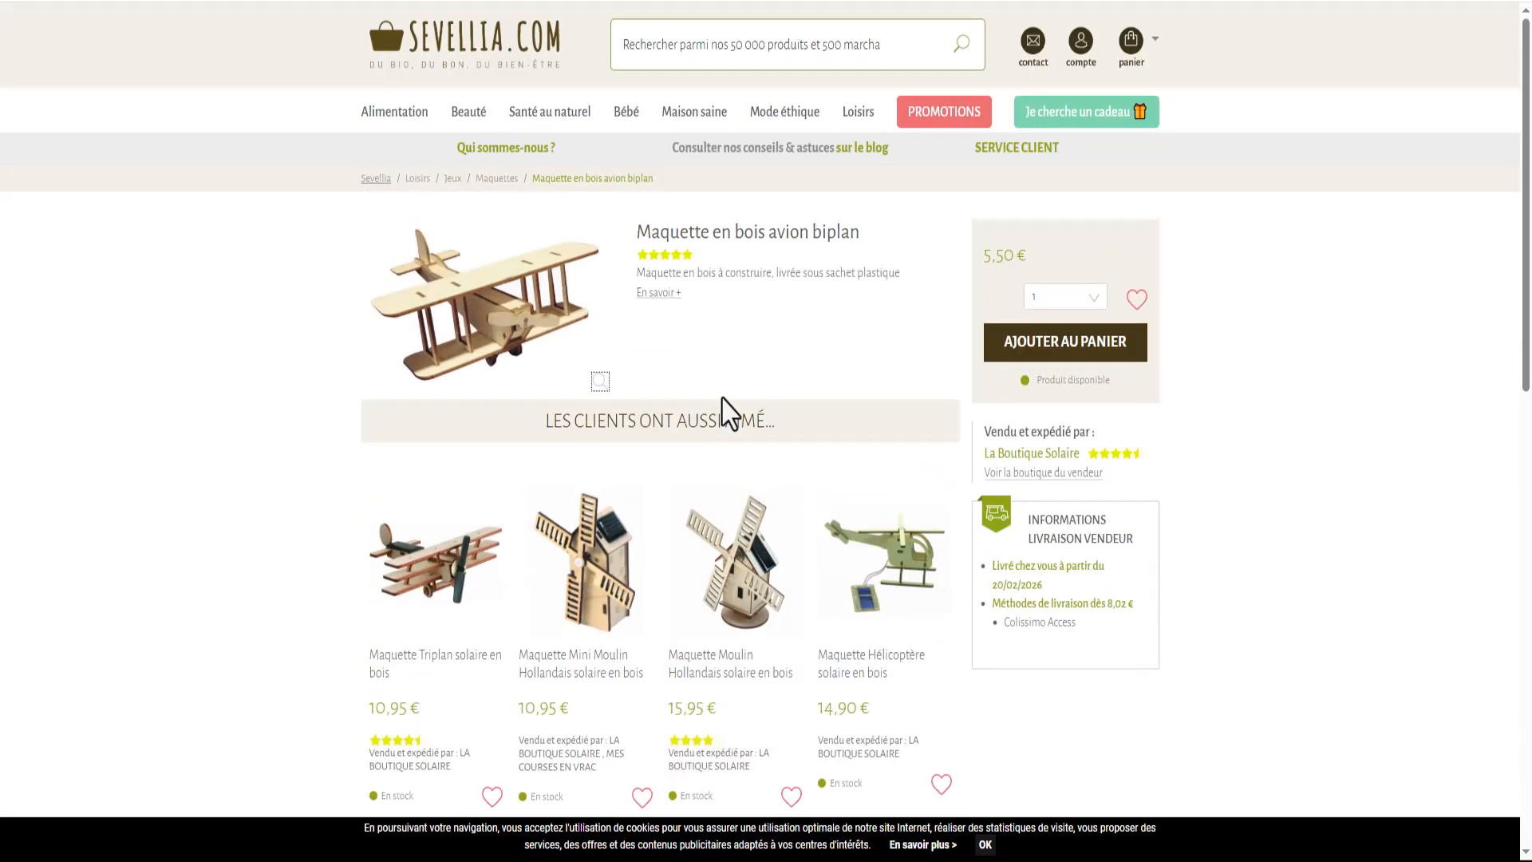
pyautogui.click(656, 293)
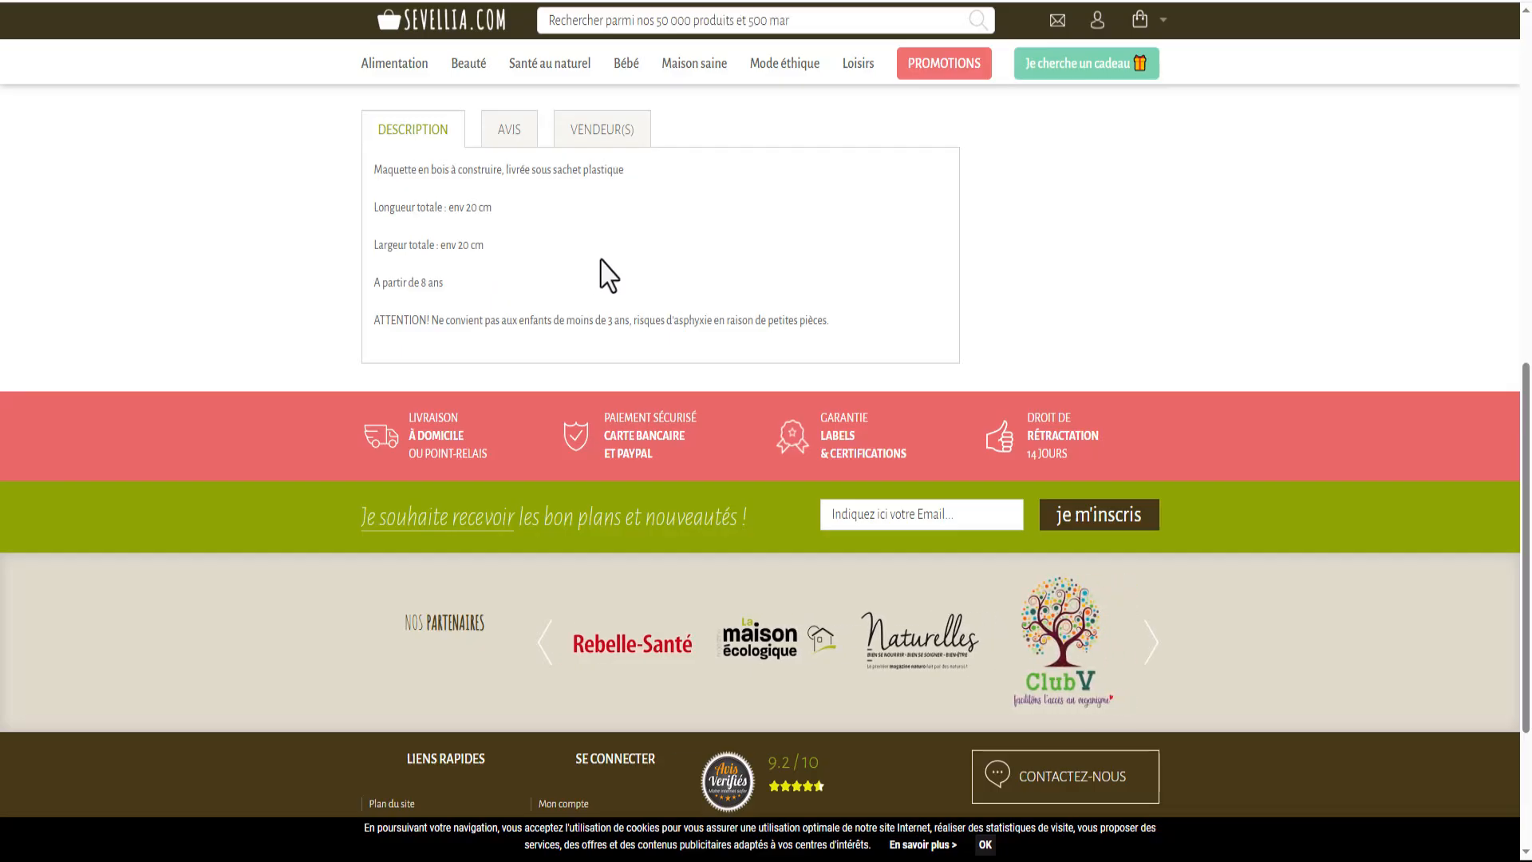
pyautogui.scroll(7, 583, 271)
pyautogui.scroll(3, 603, 262)
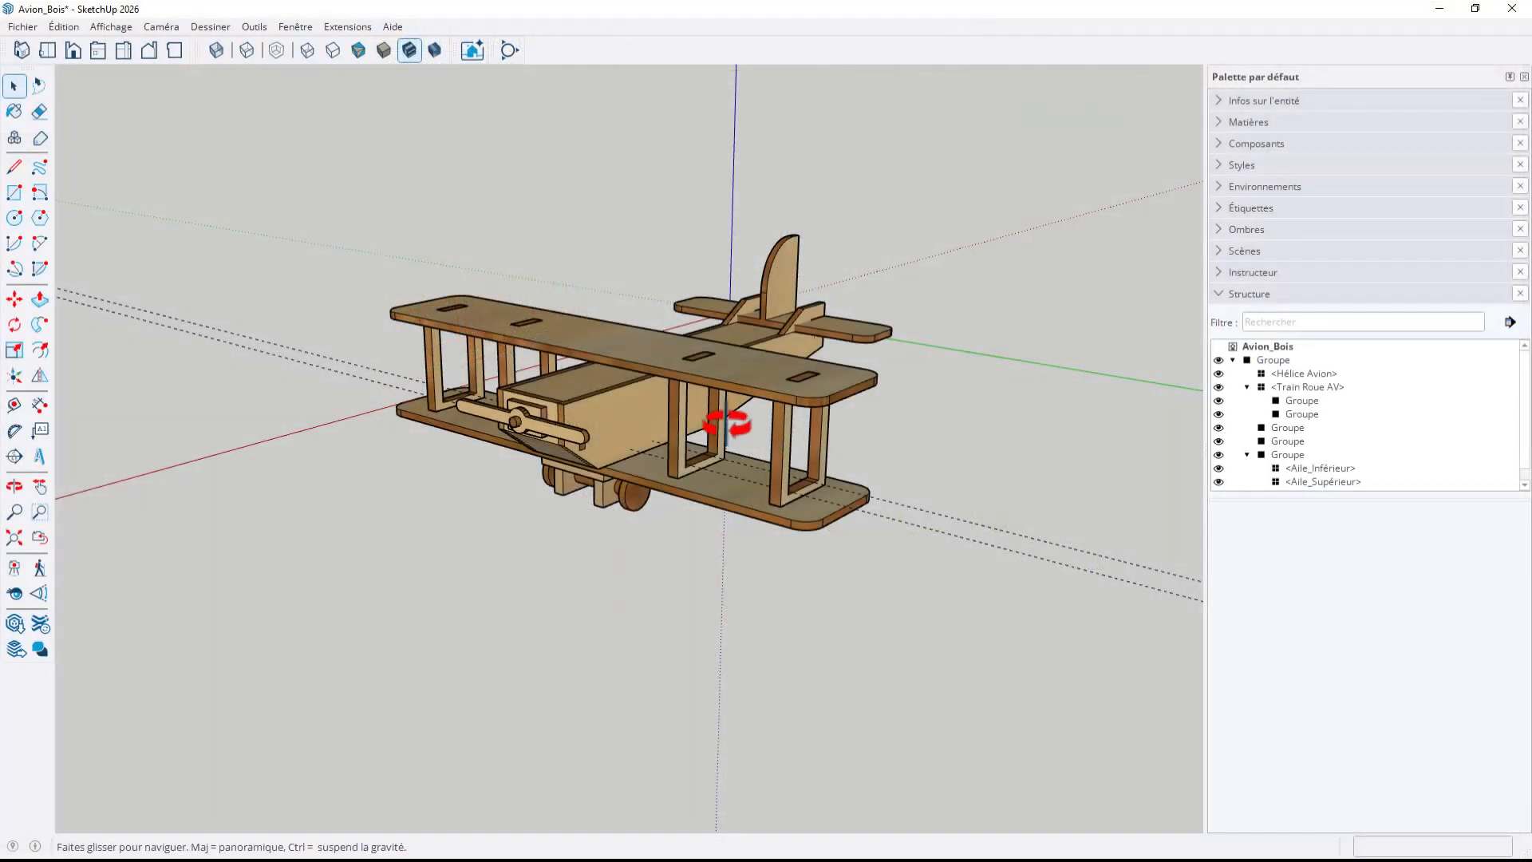
# Rename the top-level group containing the whole airplane as Avion_en_Bois
pyautogui.moveTo(721, 428)
pyautogui.mouseDown(button='middle')
pyautogui.moveTo(571, 493)
pyautogui.moveTo(596, 517)
pyautogui.mouseUp(button='middle')
pyautogui.scroll(4, 718, 535)
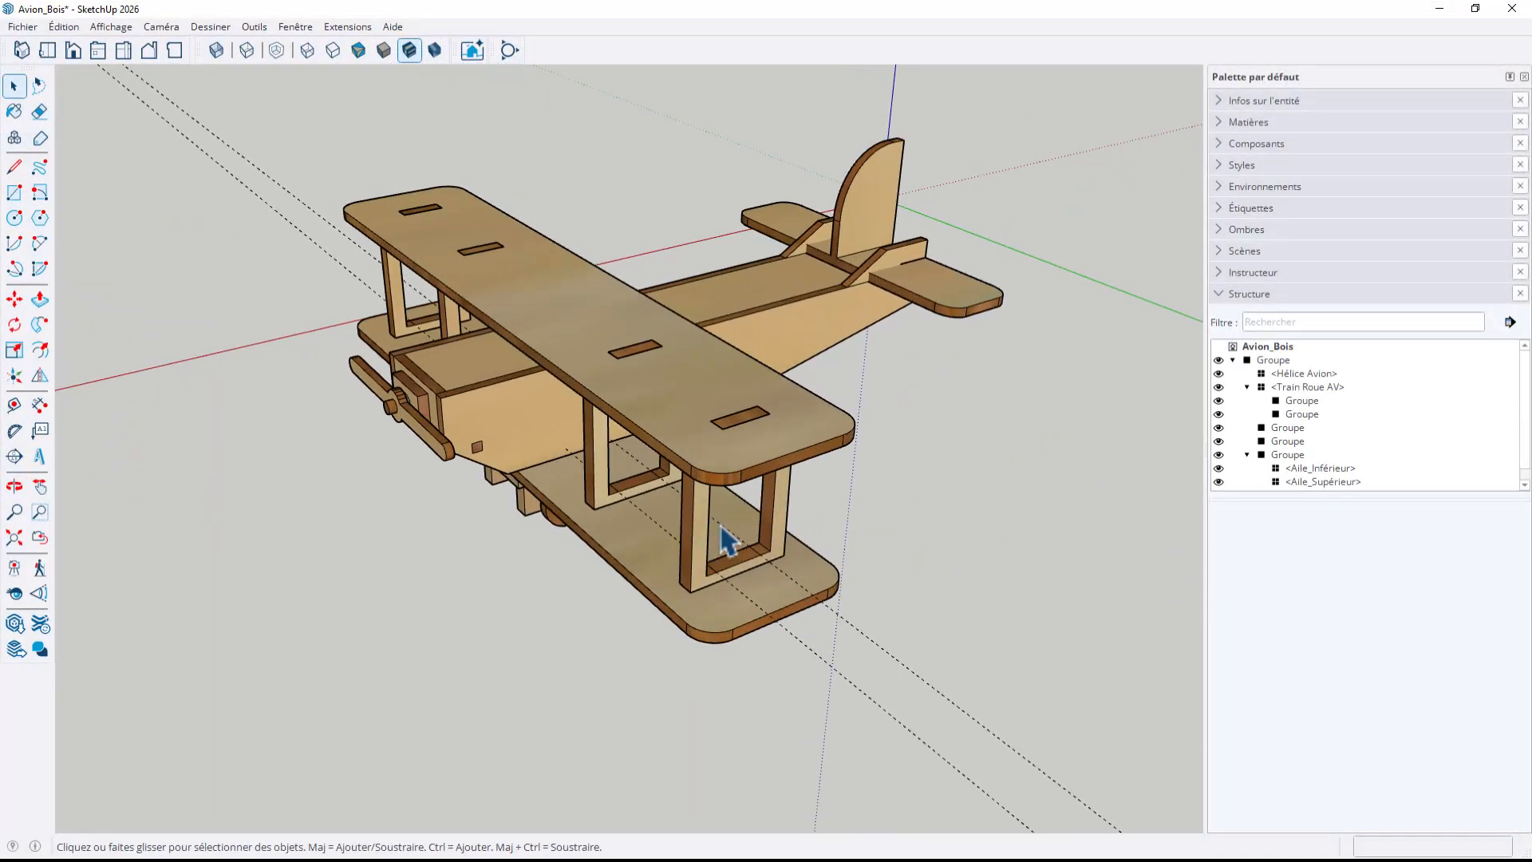
pyautogui.moveTo(732, 523)
pyautogui.mouseDown(button='middle')
pyautogui.moveTo(793, 503)
pyautogui.moveTo(850, 548)
pyautogui.moveTo(779, 489)
pyautogui.moveTo(745, 527)
pyautogui.mouseUp(button='middle')
pyautogui.click(736, 655)
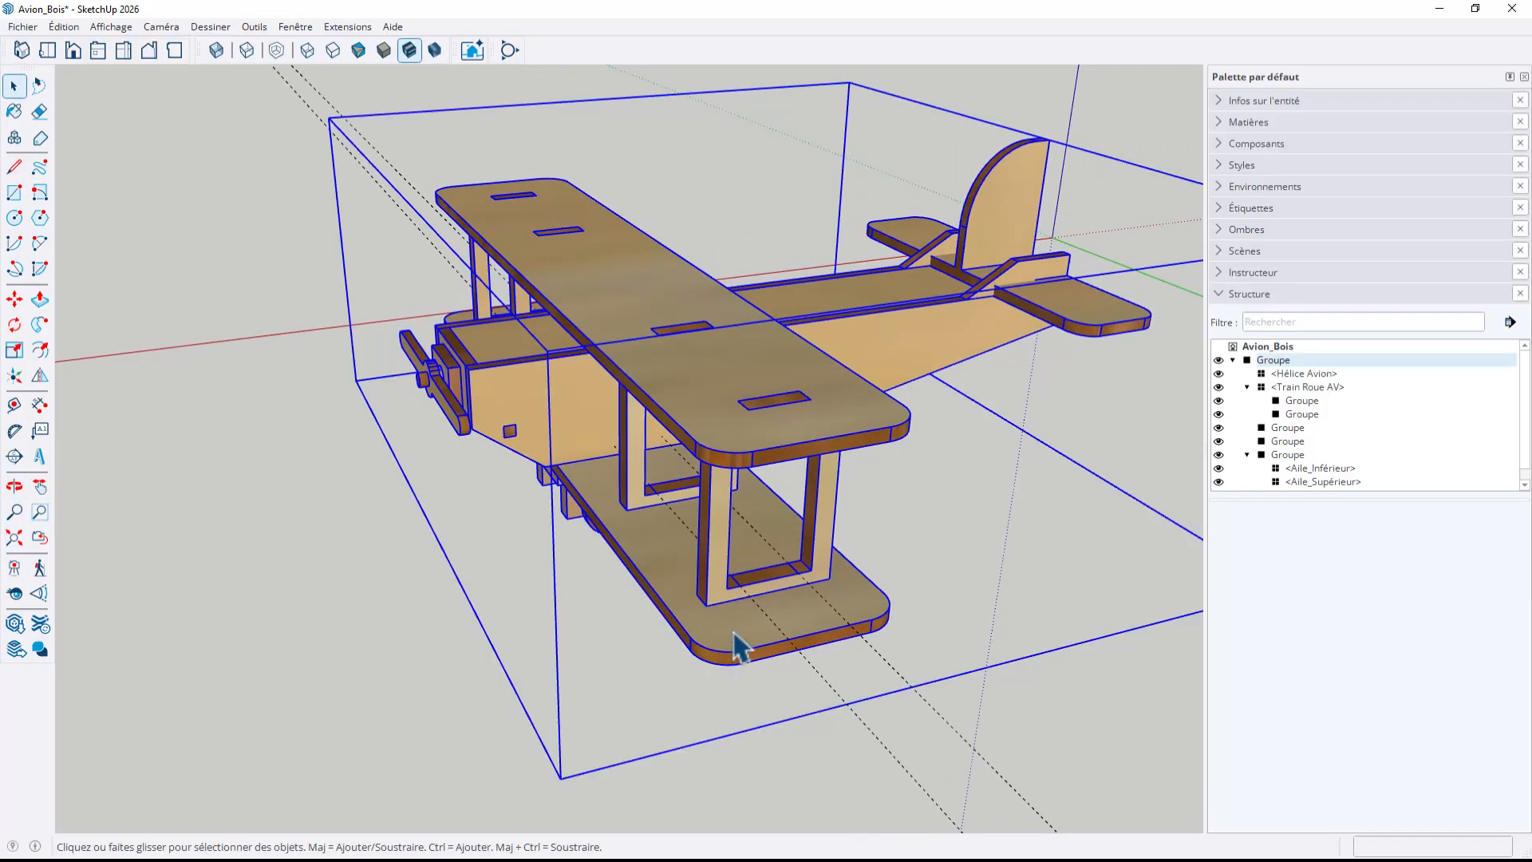
pyautogui.click(1279, 361)
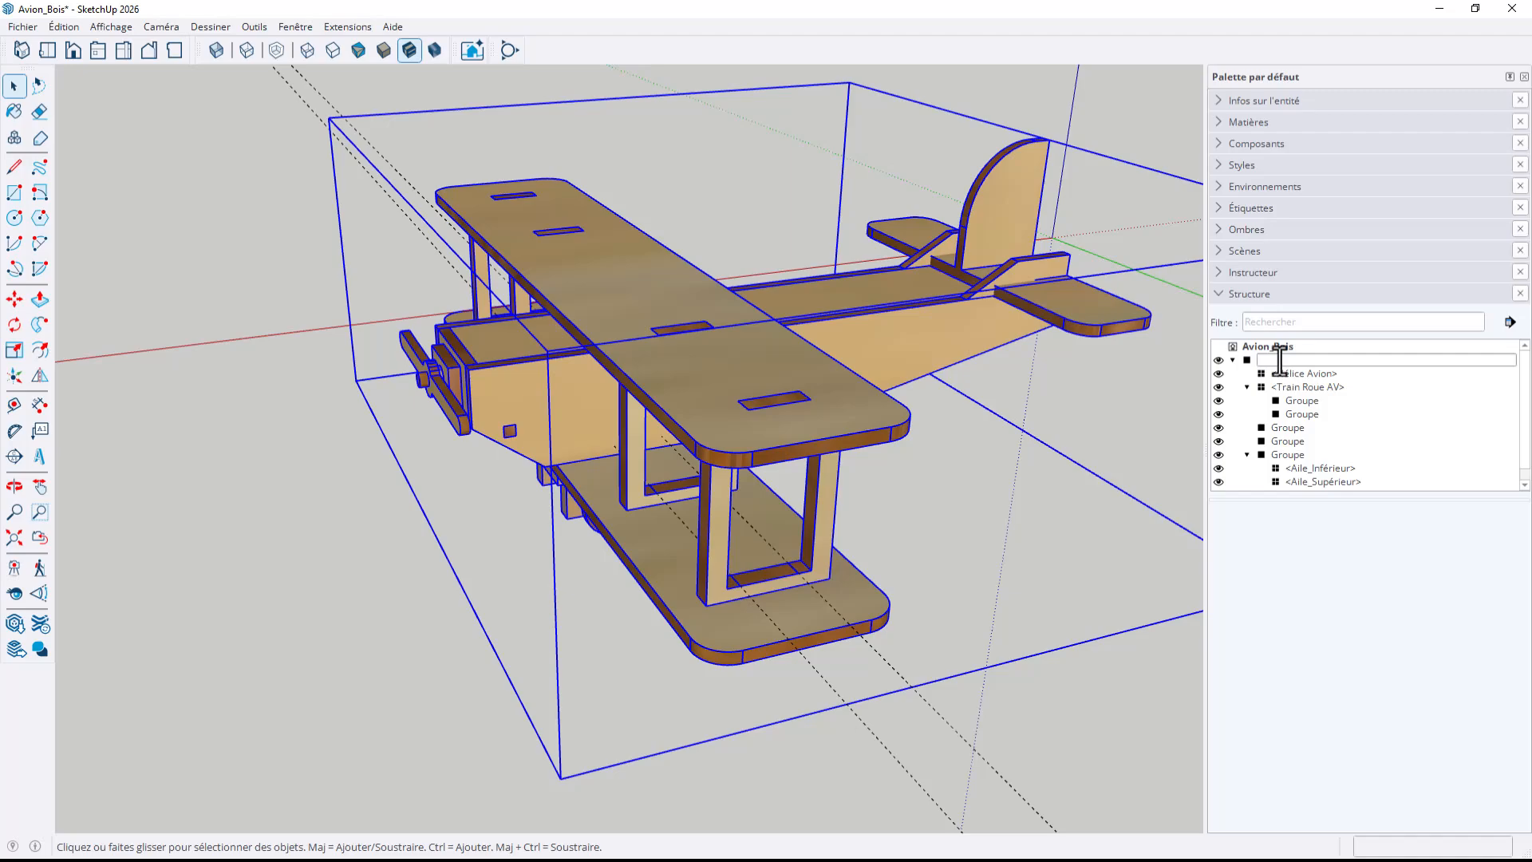
pyautogui.write('Avion_en_Boi')
pyautogui.write('s')
pyautogui.press('Return')
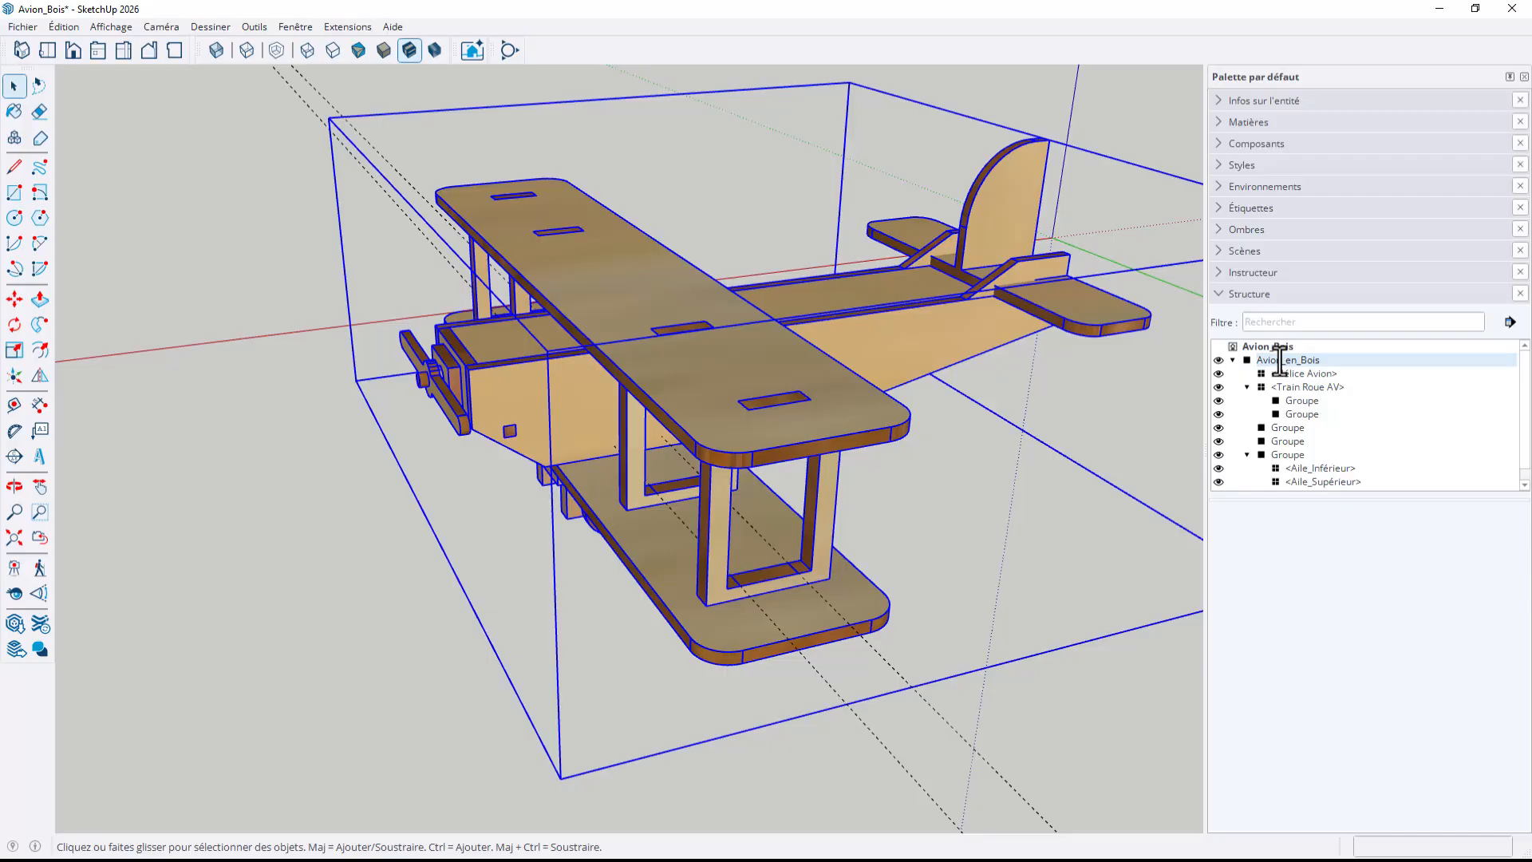
# Rename the nested group holding both wings and their supports as Ailes
pyautogui.scroll(-3, 718, 527)
pyautogui.moveTo(776, 479); pyautogui.dragTo(855, 513, button='middle')
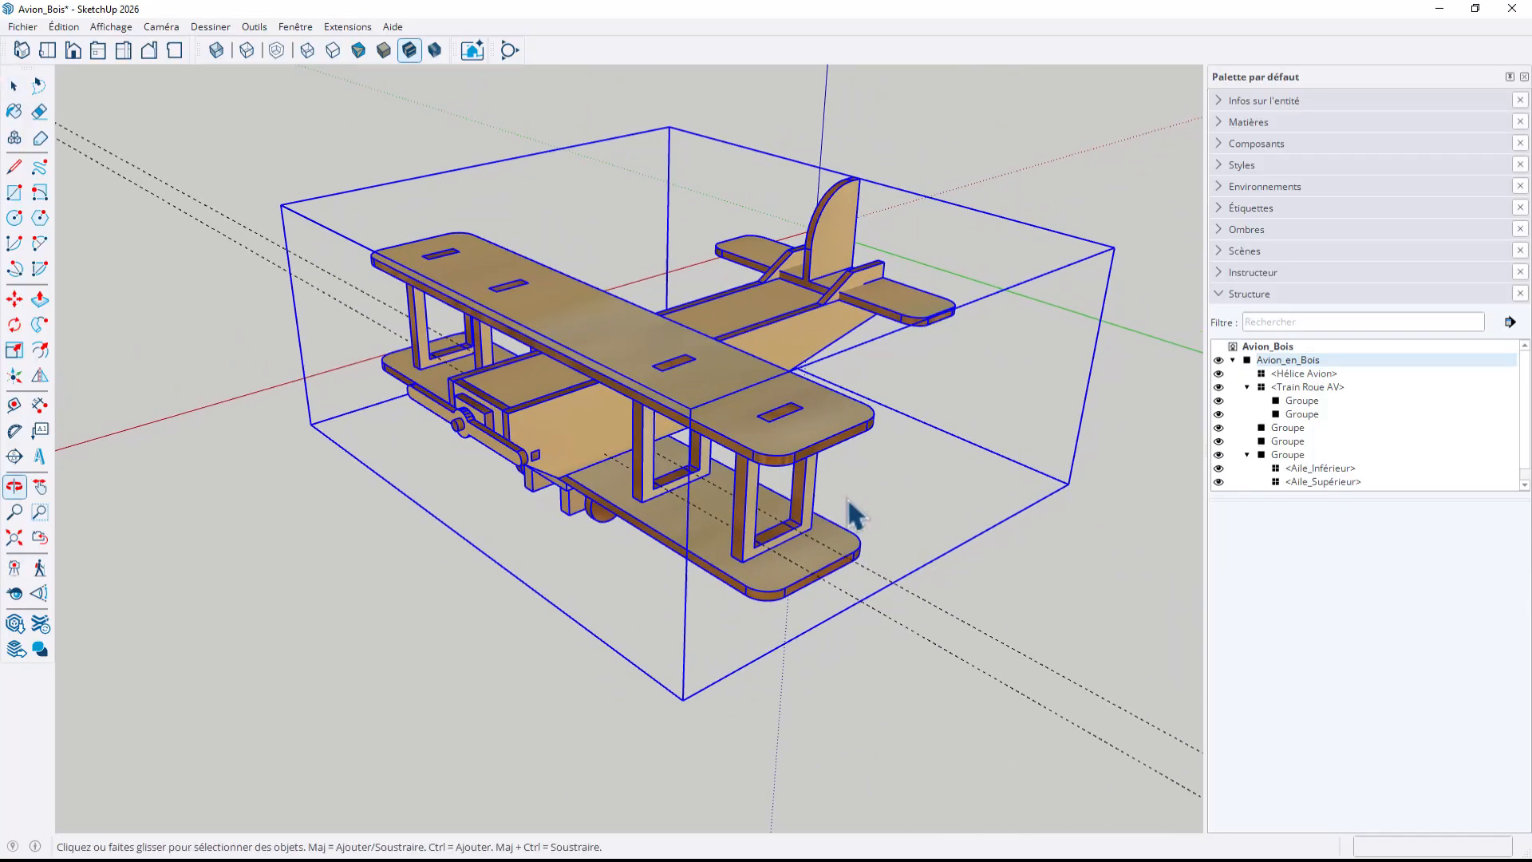
pyautogui.click(1013, 587)
pyautogui.moveTo(1013, 586); pyautogui.dragTo(917, 526, button='middle')
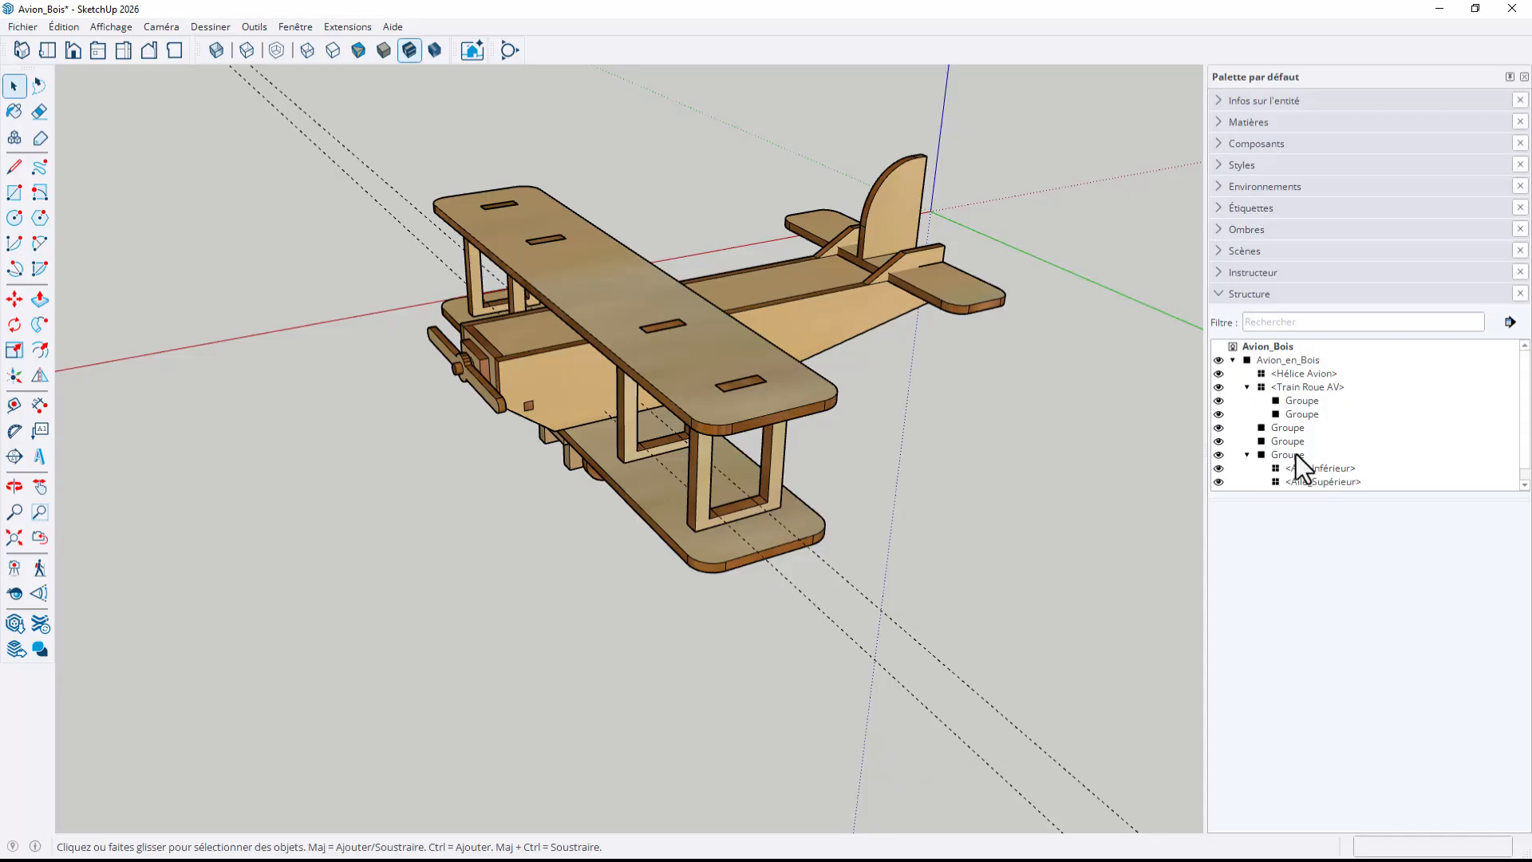
pyautogui.click(1321, 469)
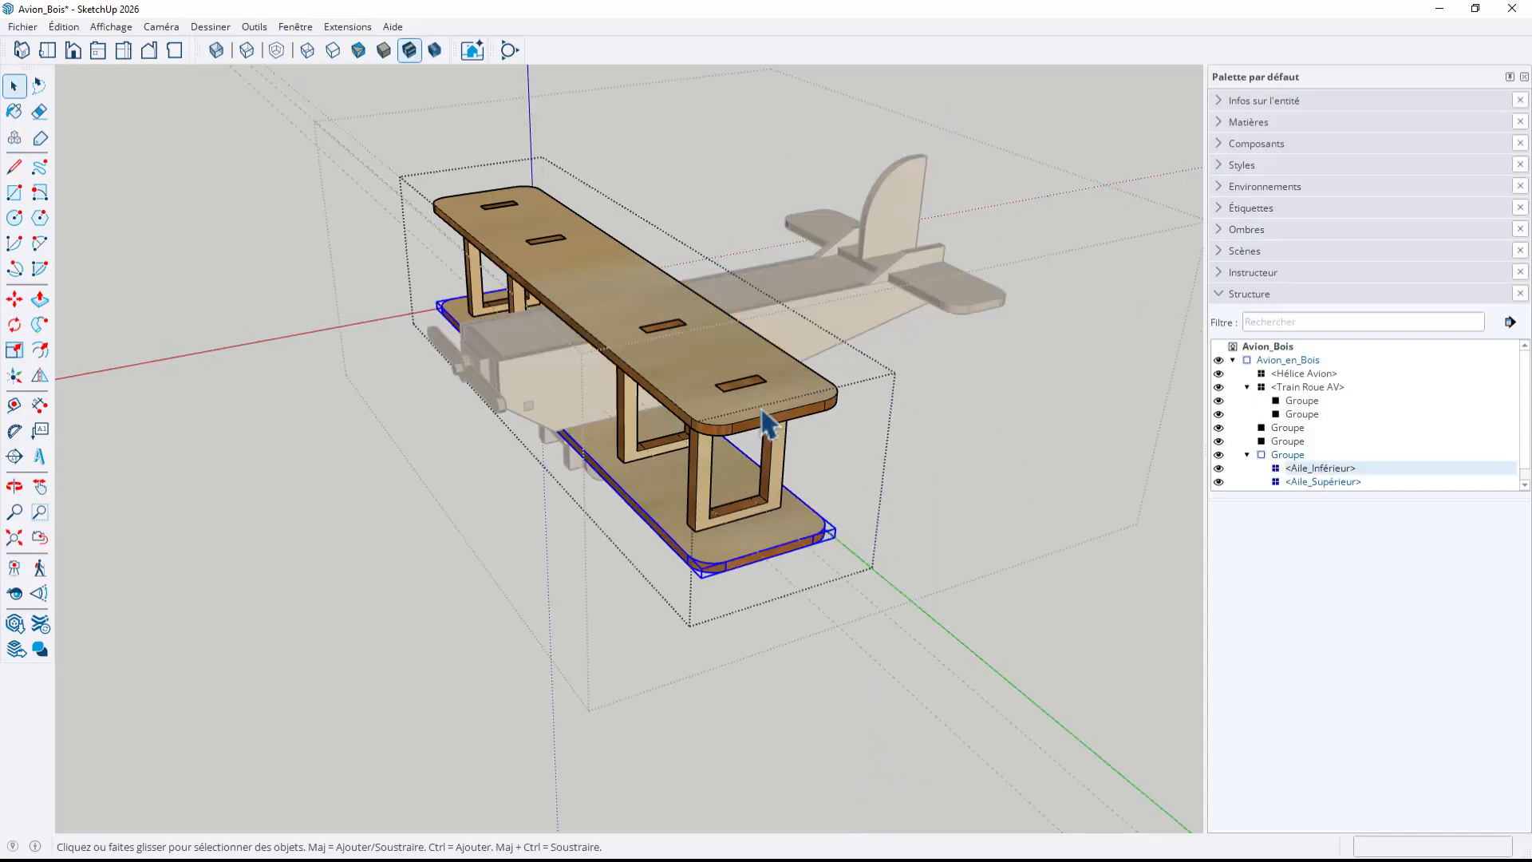
pyautogui.click(1297, 457)
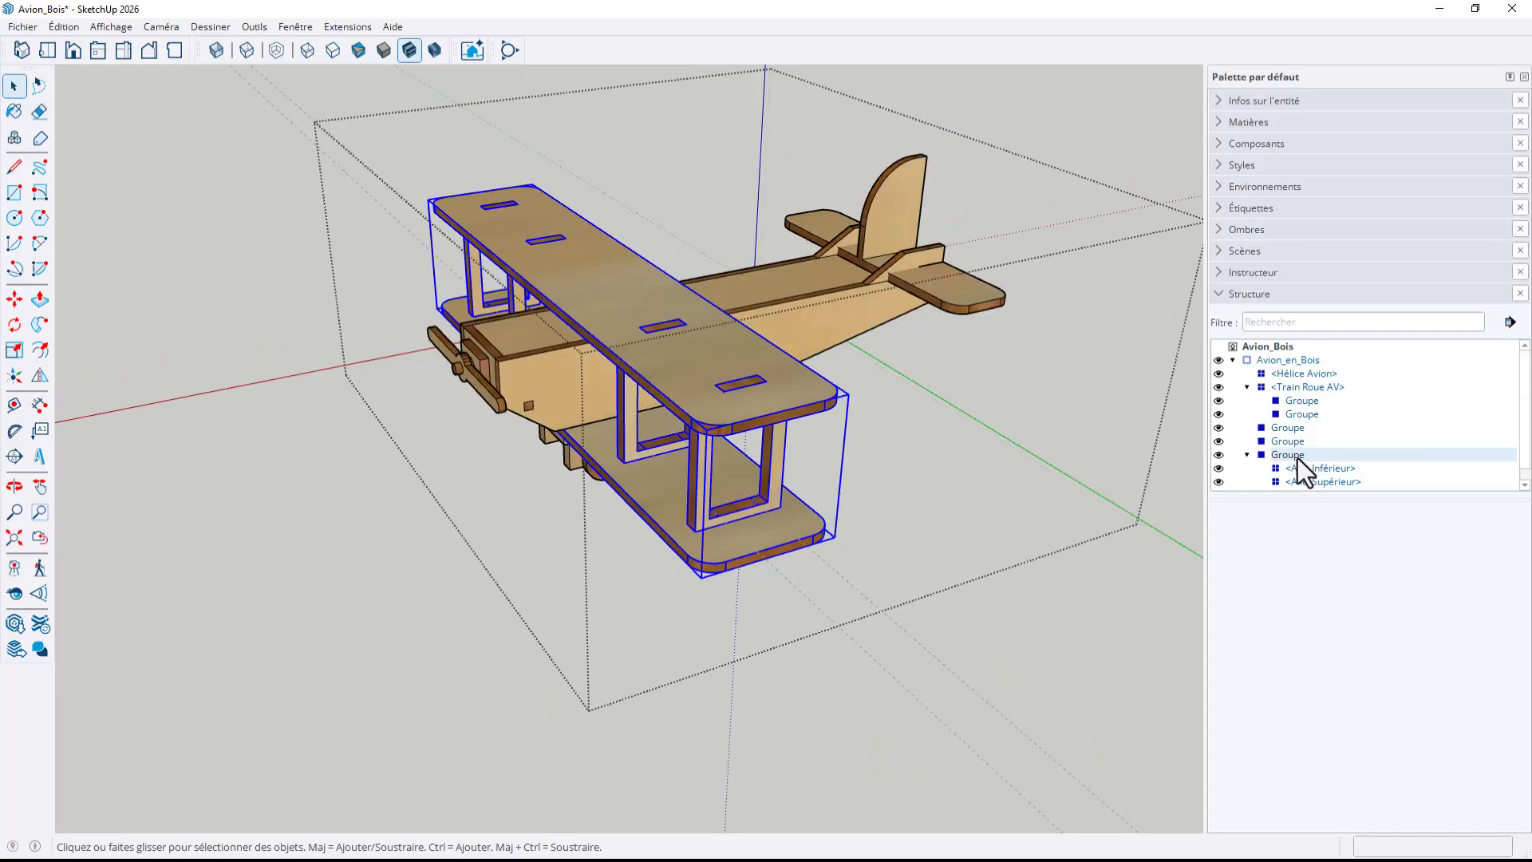
pyautogui.click(1290, 456)
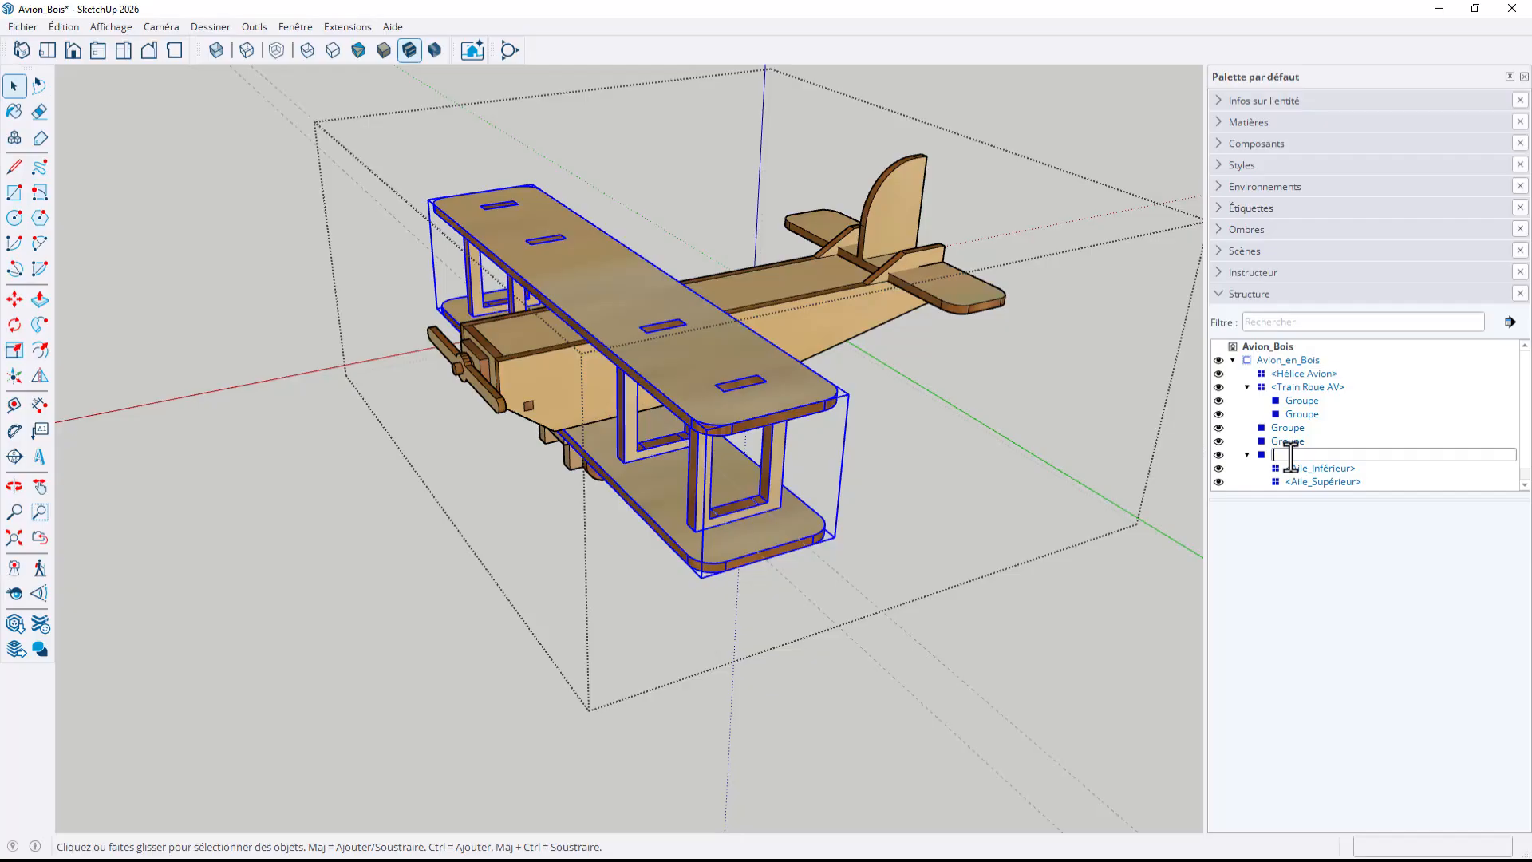
pyautogui.write('Ailes')
pyautogui.press('Return')
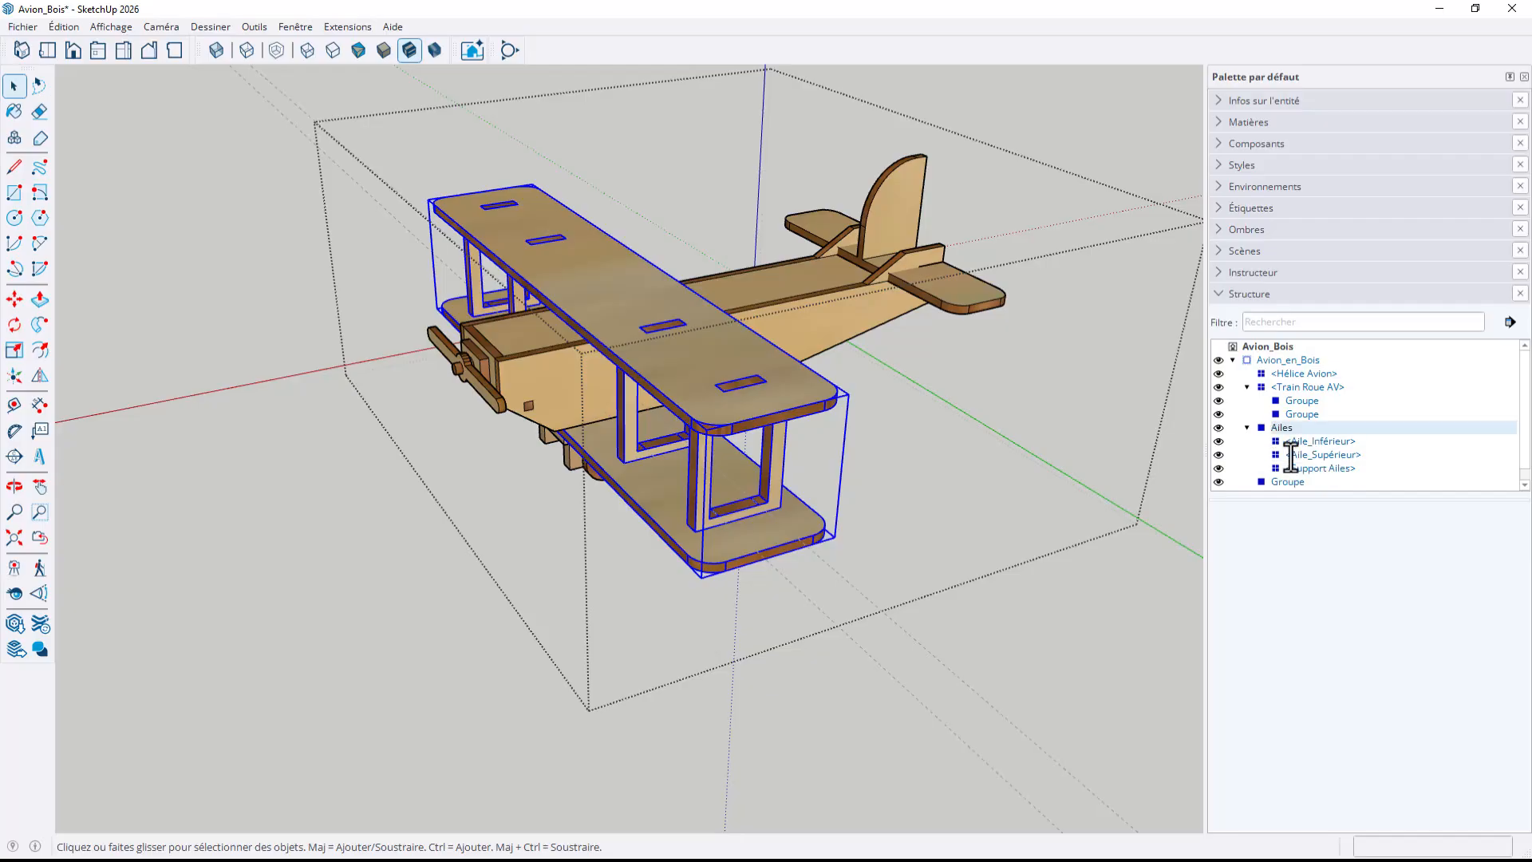
# Select the lower wing component Aile_Inférieur inside the Ailes group and show its entity information
pyautogui.click(838, 705)
pyautogui.click(743, 418)
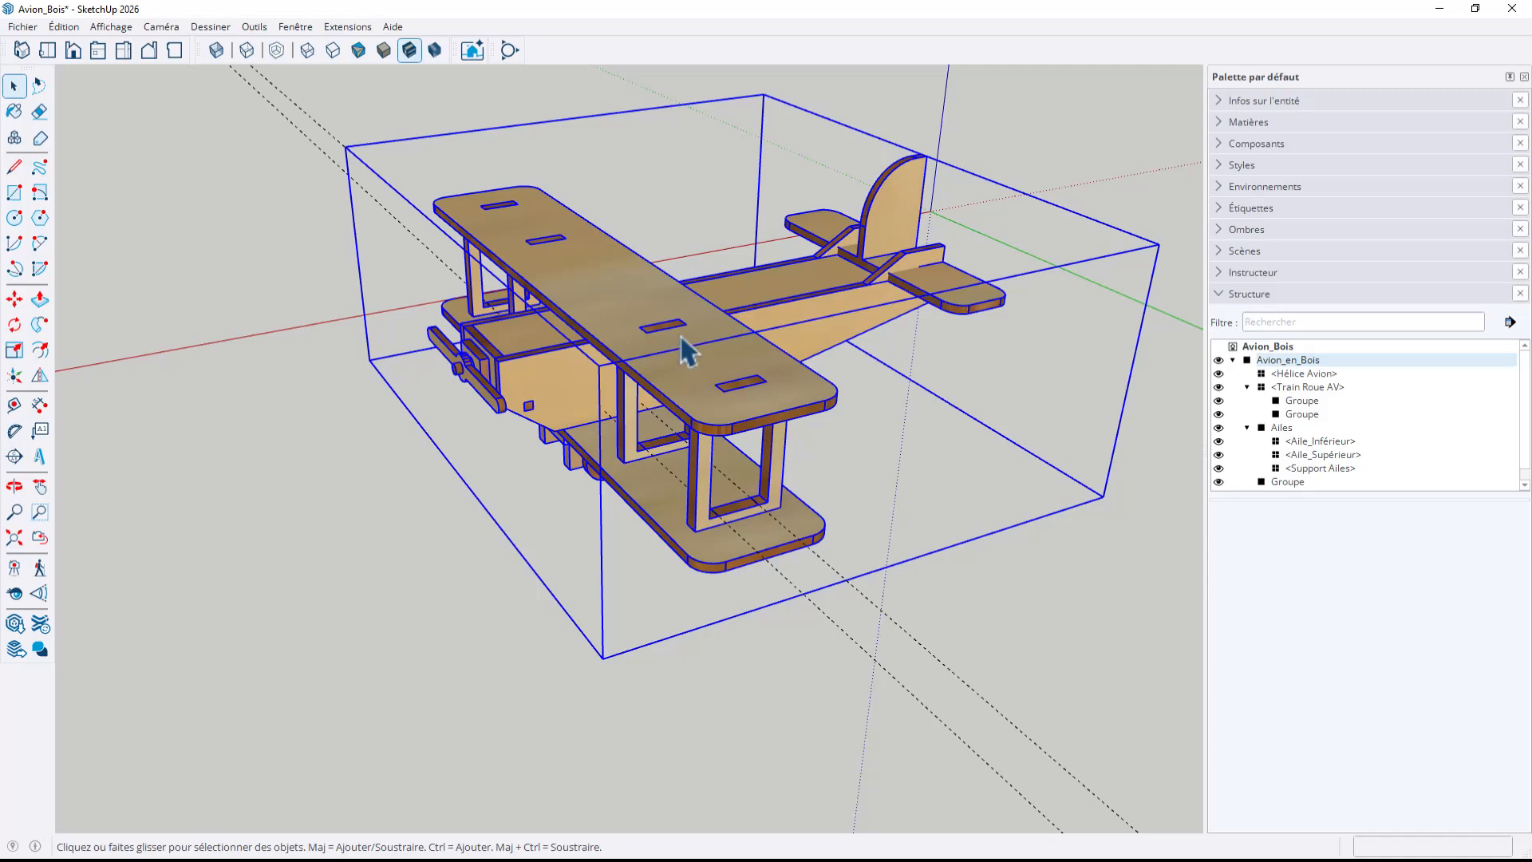
pyautogui.click(1319, 444)
pyautogui.click(778, 753)
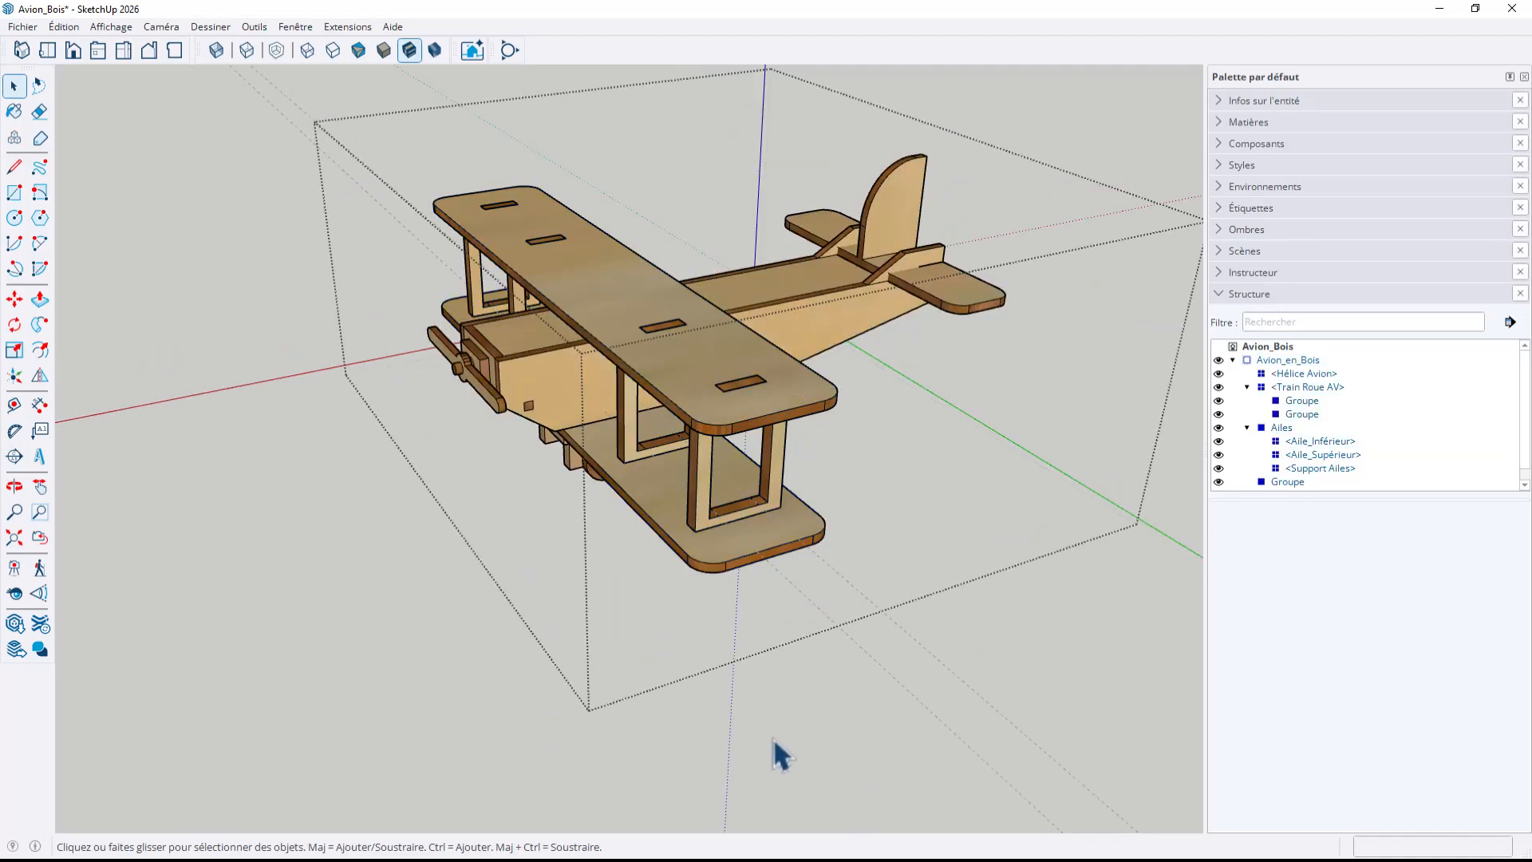
pyautogui.click(779, 753)
pyautogui.doubleClick(739, 568)
pyautogui.click(736, 562)
pyautogui.doubleClick(738, 571)
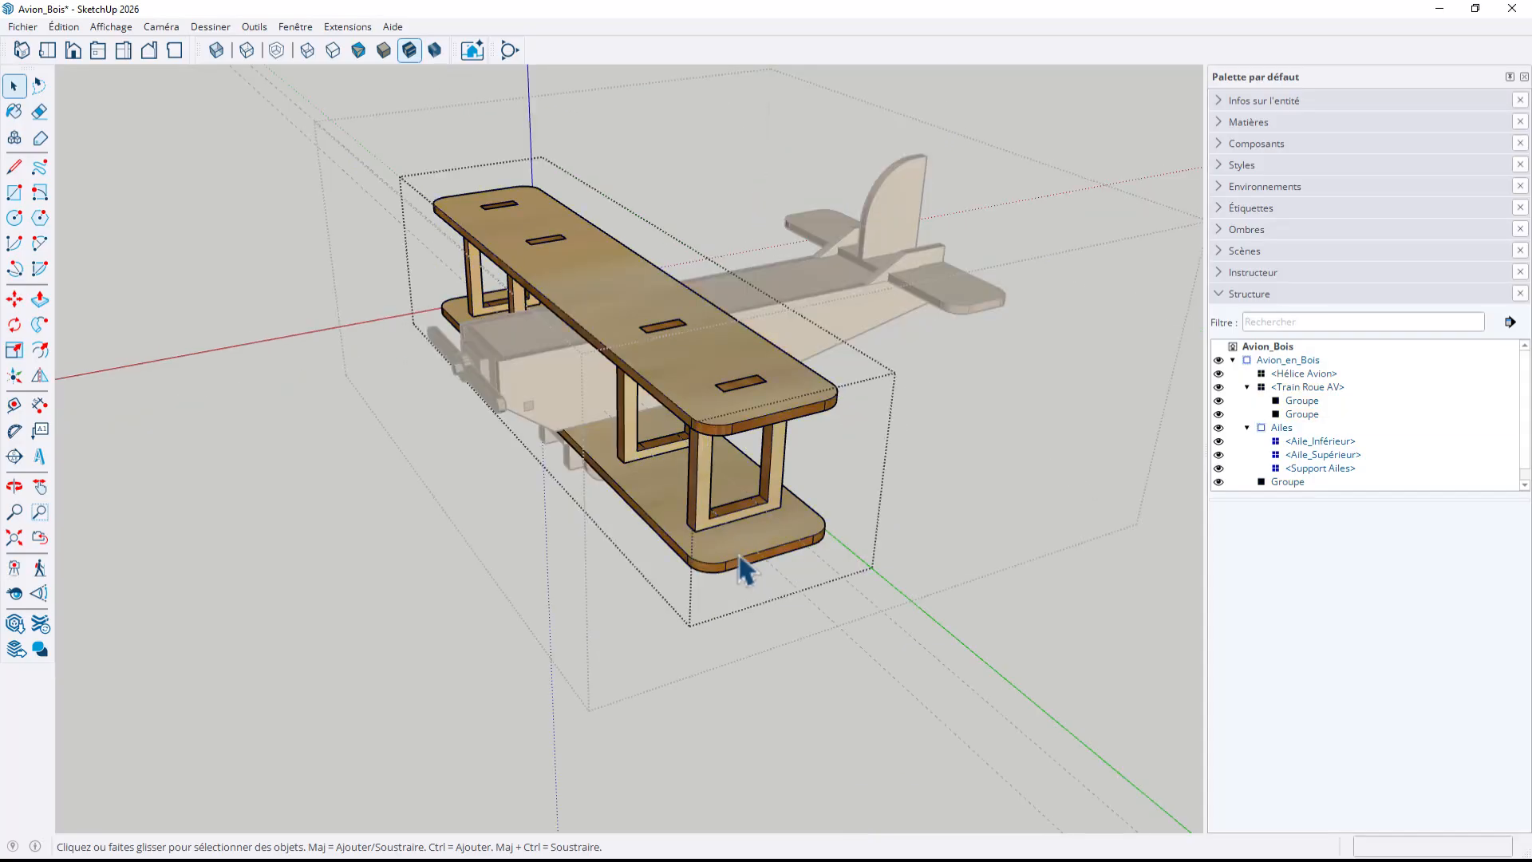
pyautogui.click(737, 568)
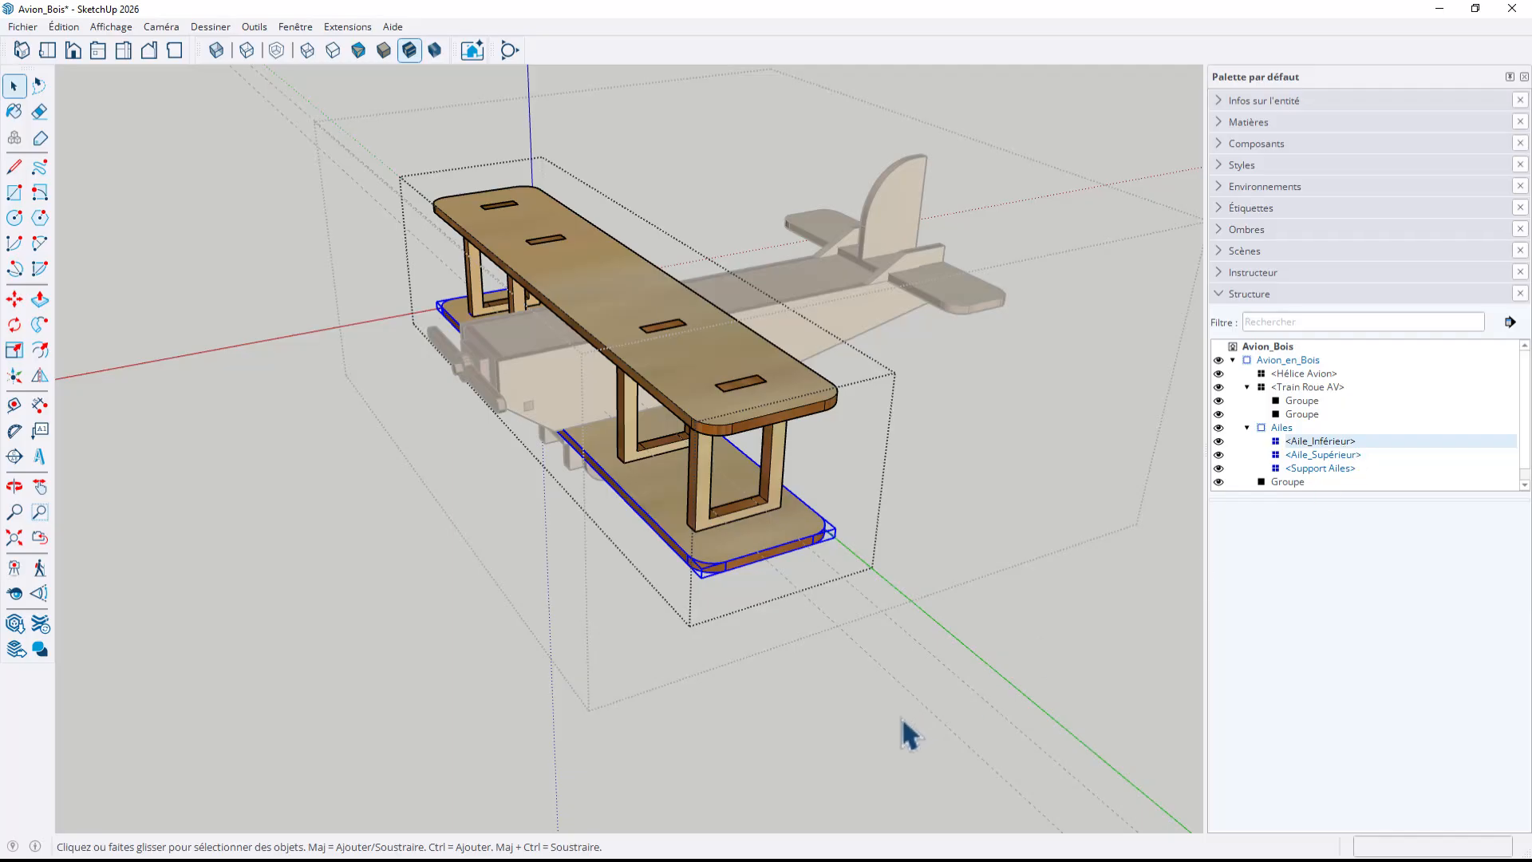
pyautogui.moveTo(839, 725); pyautogui.dragTo(877, 692, button='middle')
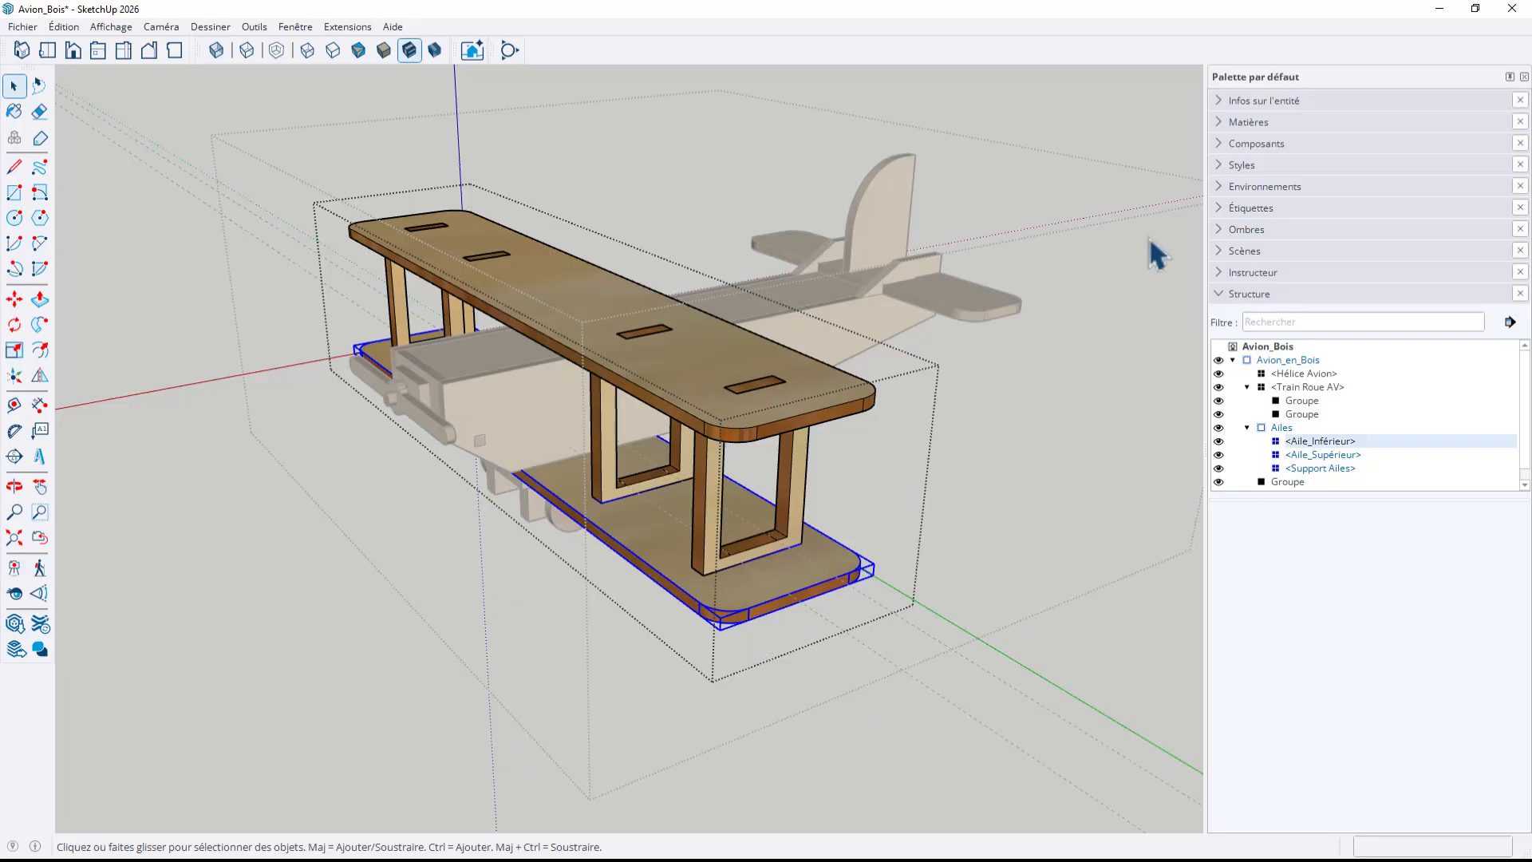
pyautogui.click(1219, 99)
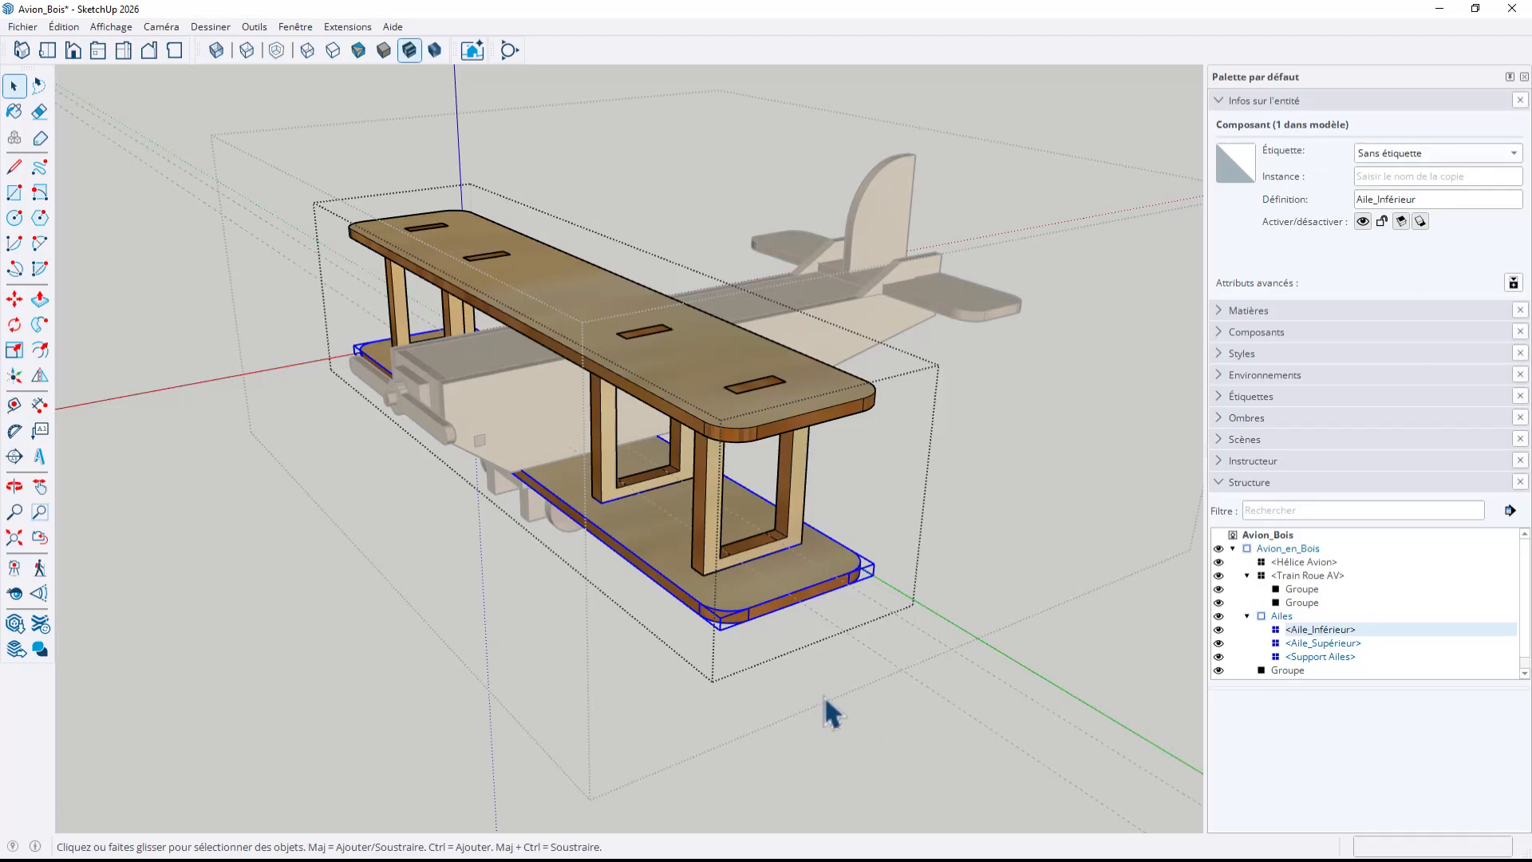
# Cut the Aile_Inférieur component out of the Ailes group and leave group editing
pyautogui.click(64, 27)
pyautogui.click(90, 88)
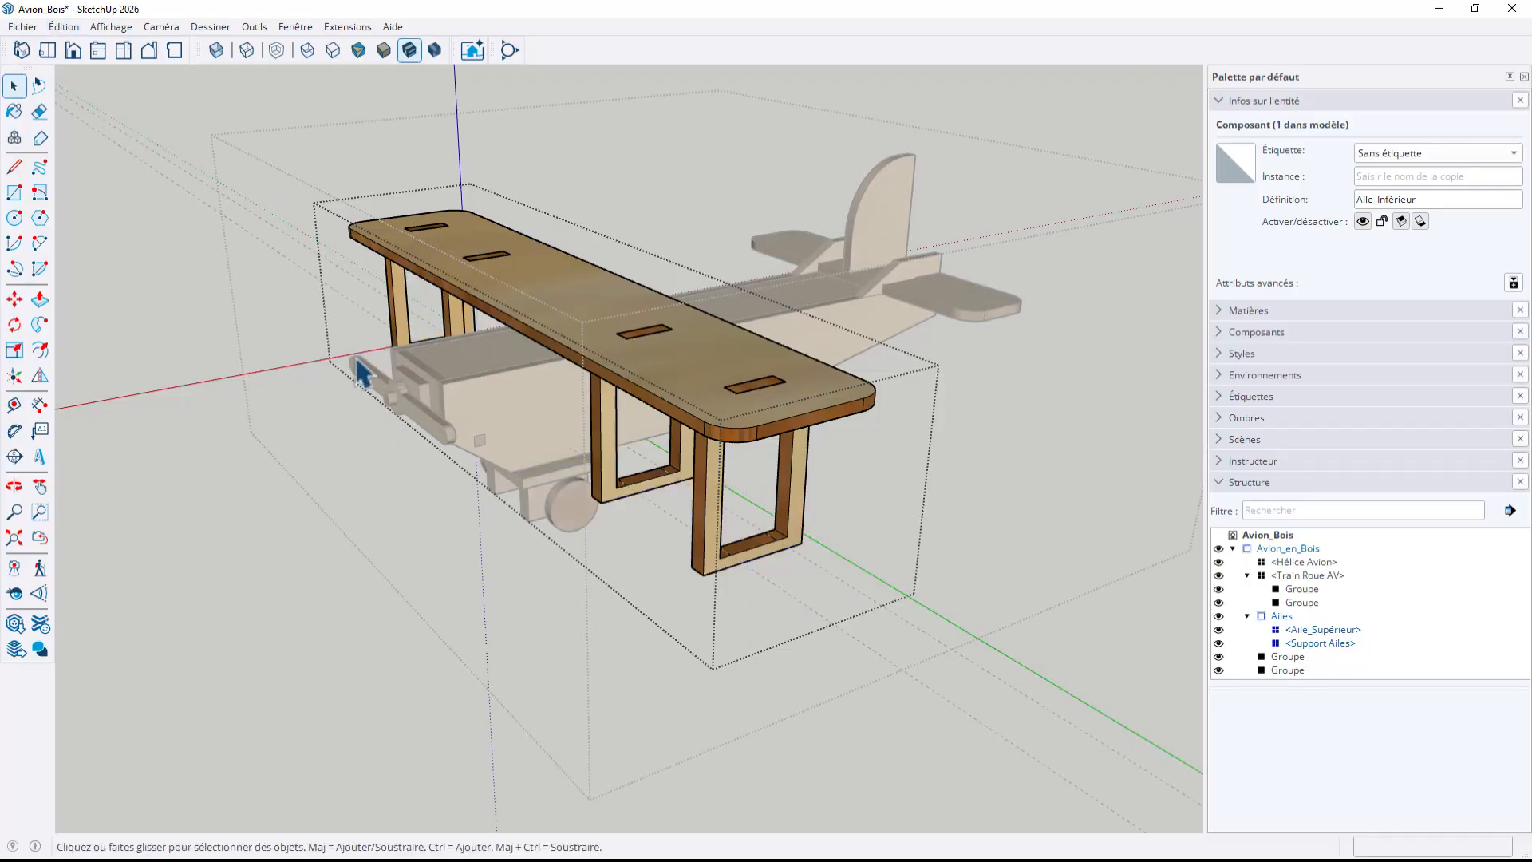
pyautogui.click(357, 657)
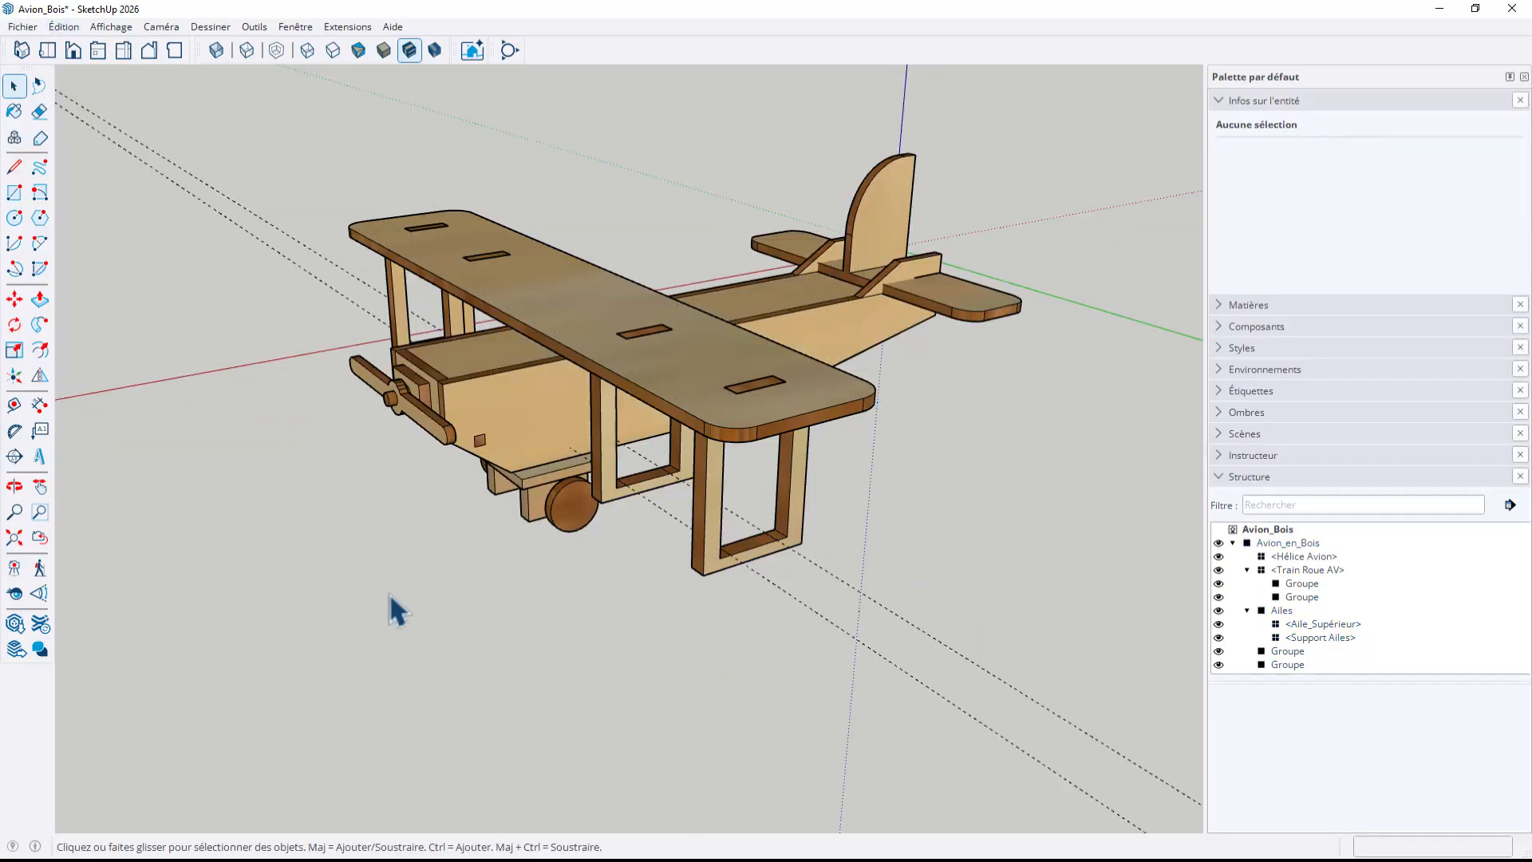
# Paste the Aile_Inférieur component in its original position at the model's top level, outside the Avion_en_Bois group
pyautogui.scroll(-3, 435, 507)
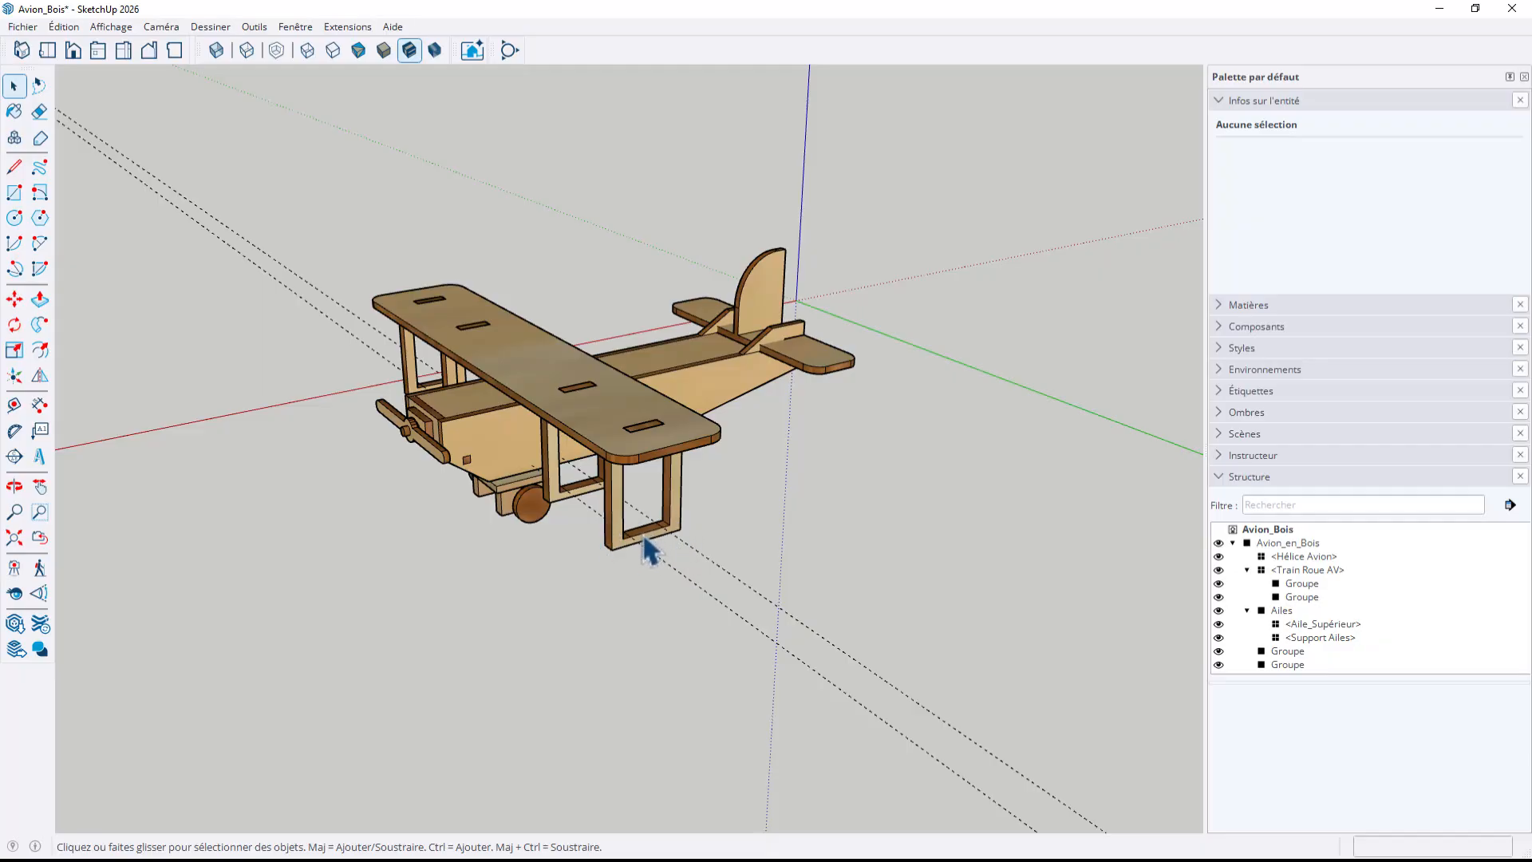
pyautogui.click(70, 27)
pyautogui.click(99, 127)
pyautogui.click(594, 568)
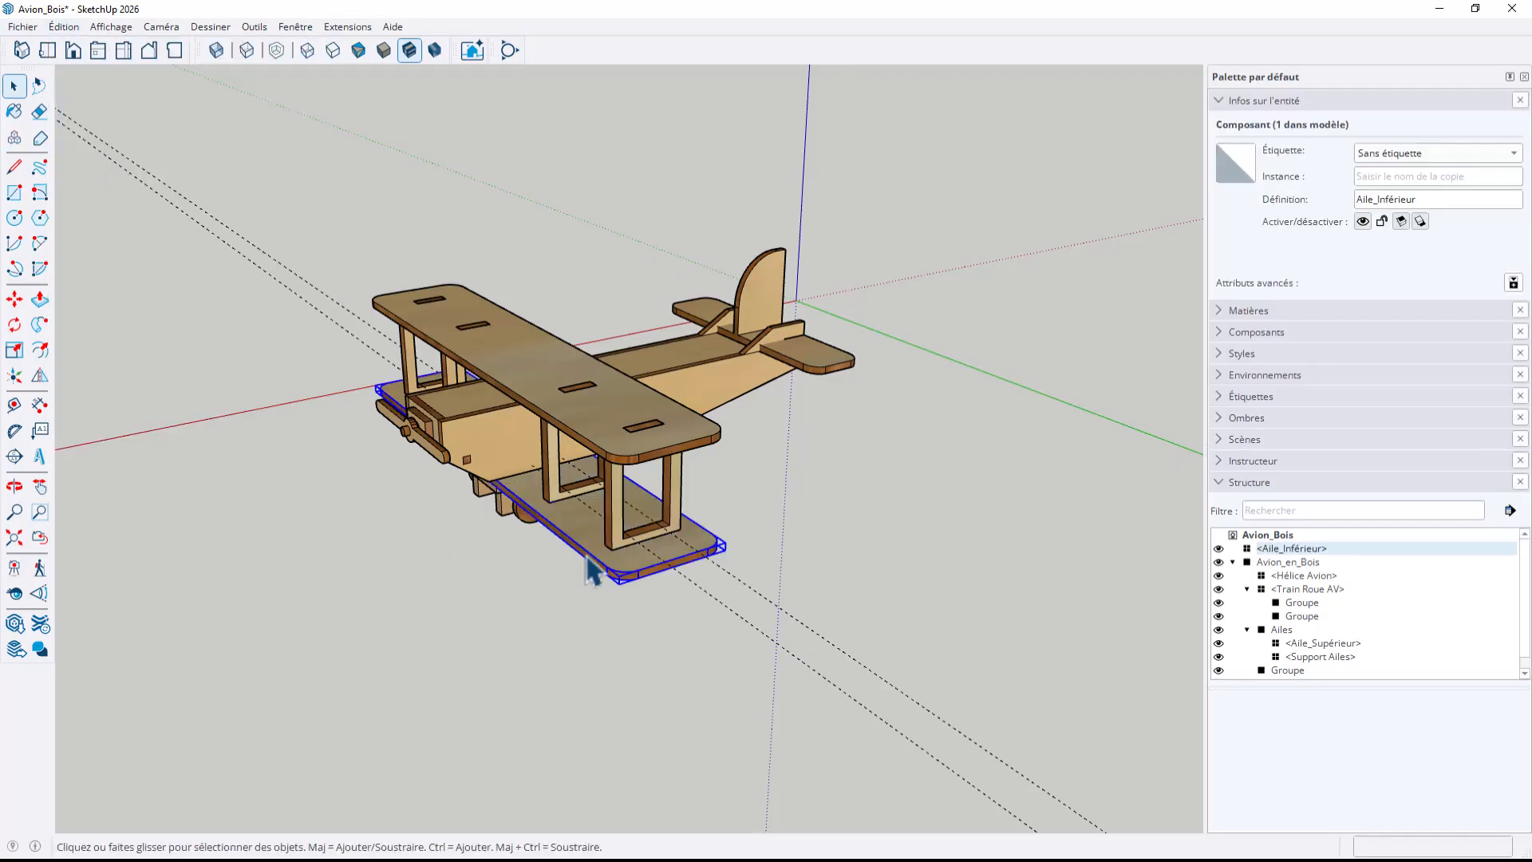
# Cut the Aile_Supérieur component out of the nested Ailes group and leave group editing
pyautogui.moveTo(650, 638); pyautogui.dragTo(673, 534, button='middle')
pyautogui.scroll(2, 673, 535)
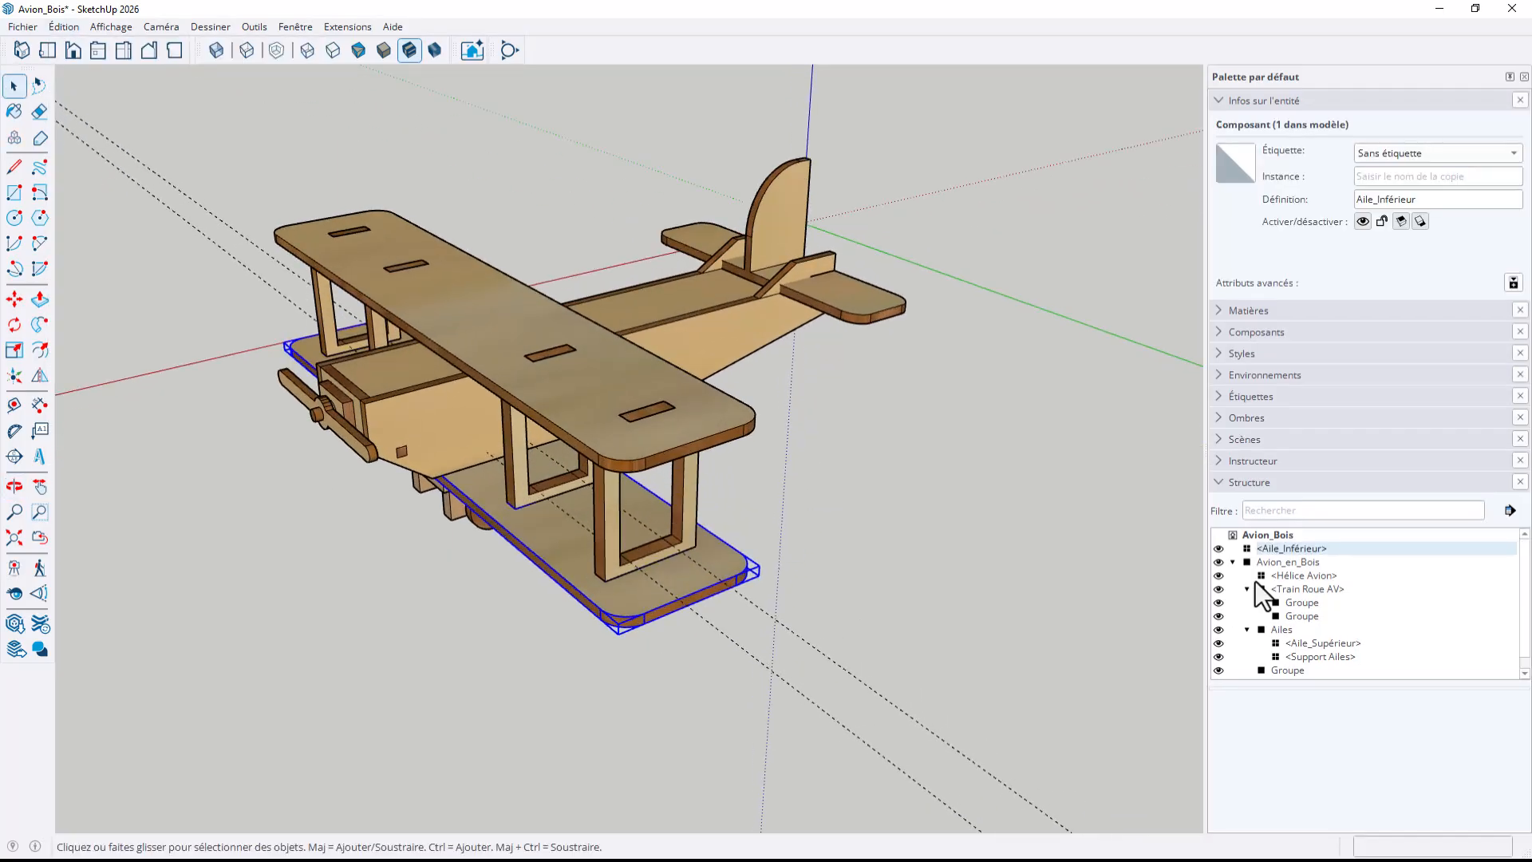
pyautogui.click(1318, 643)
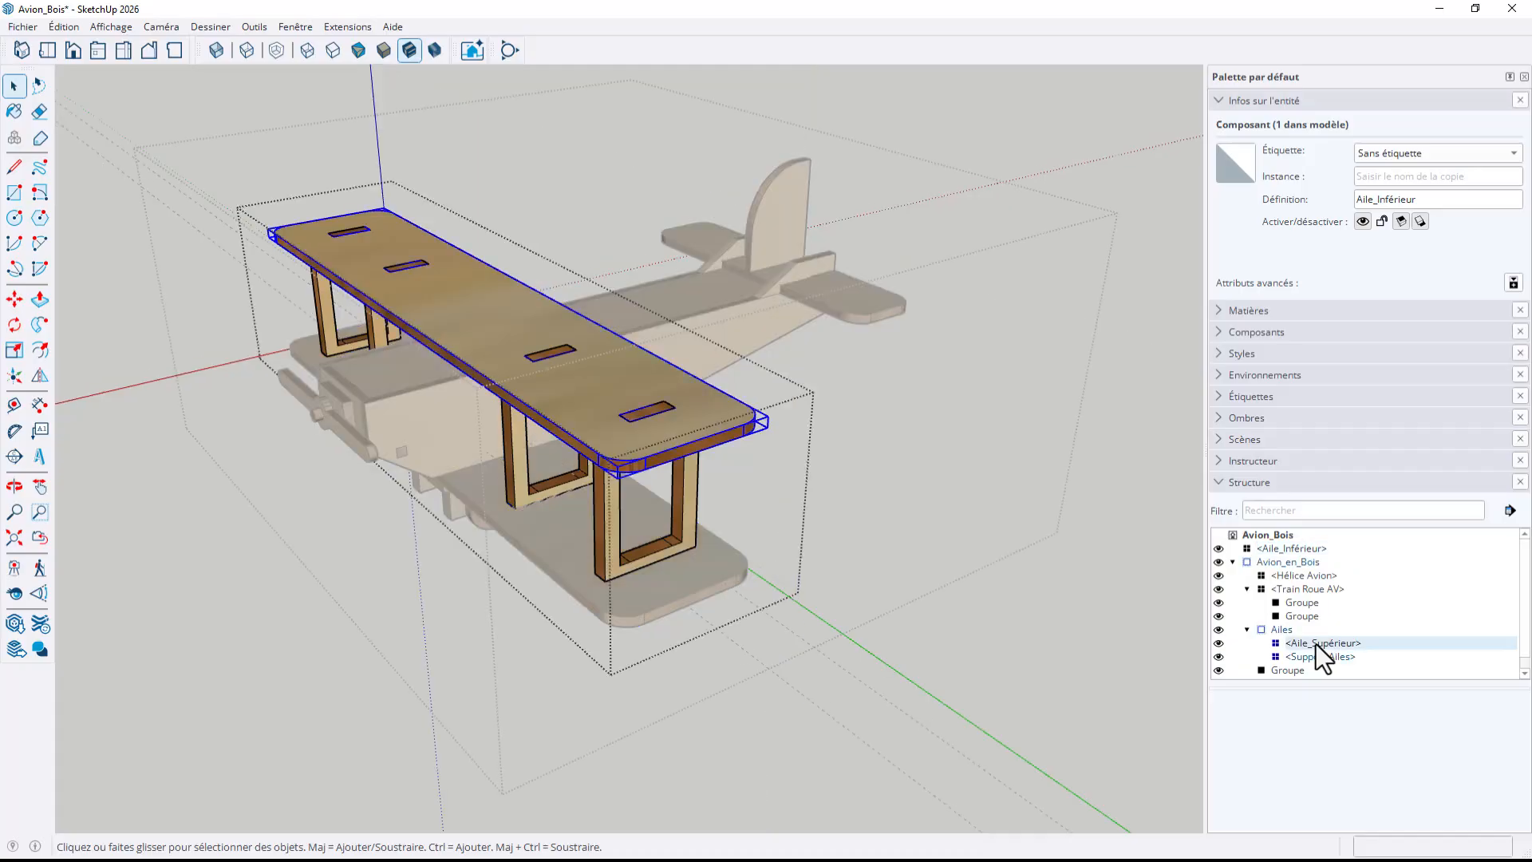
pyautogui.click(63, 27)
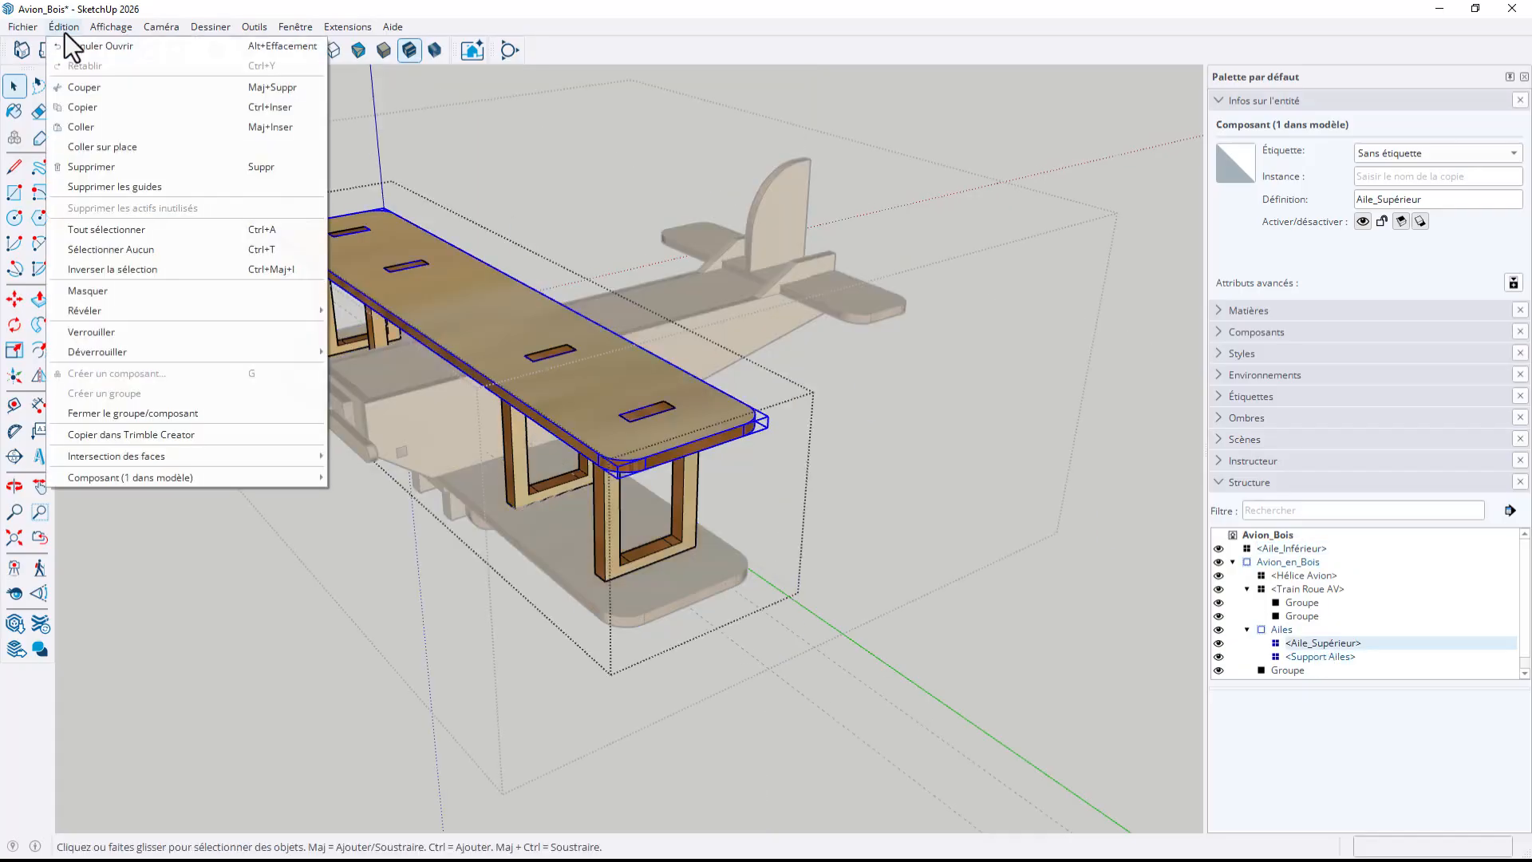
pyautogui.click(83, 87)
pyautogui.click(1101, 441)
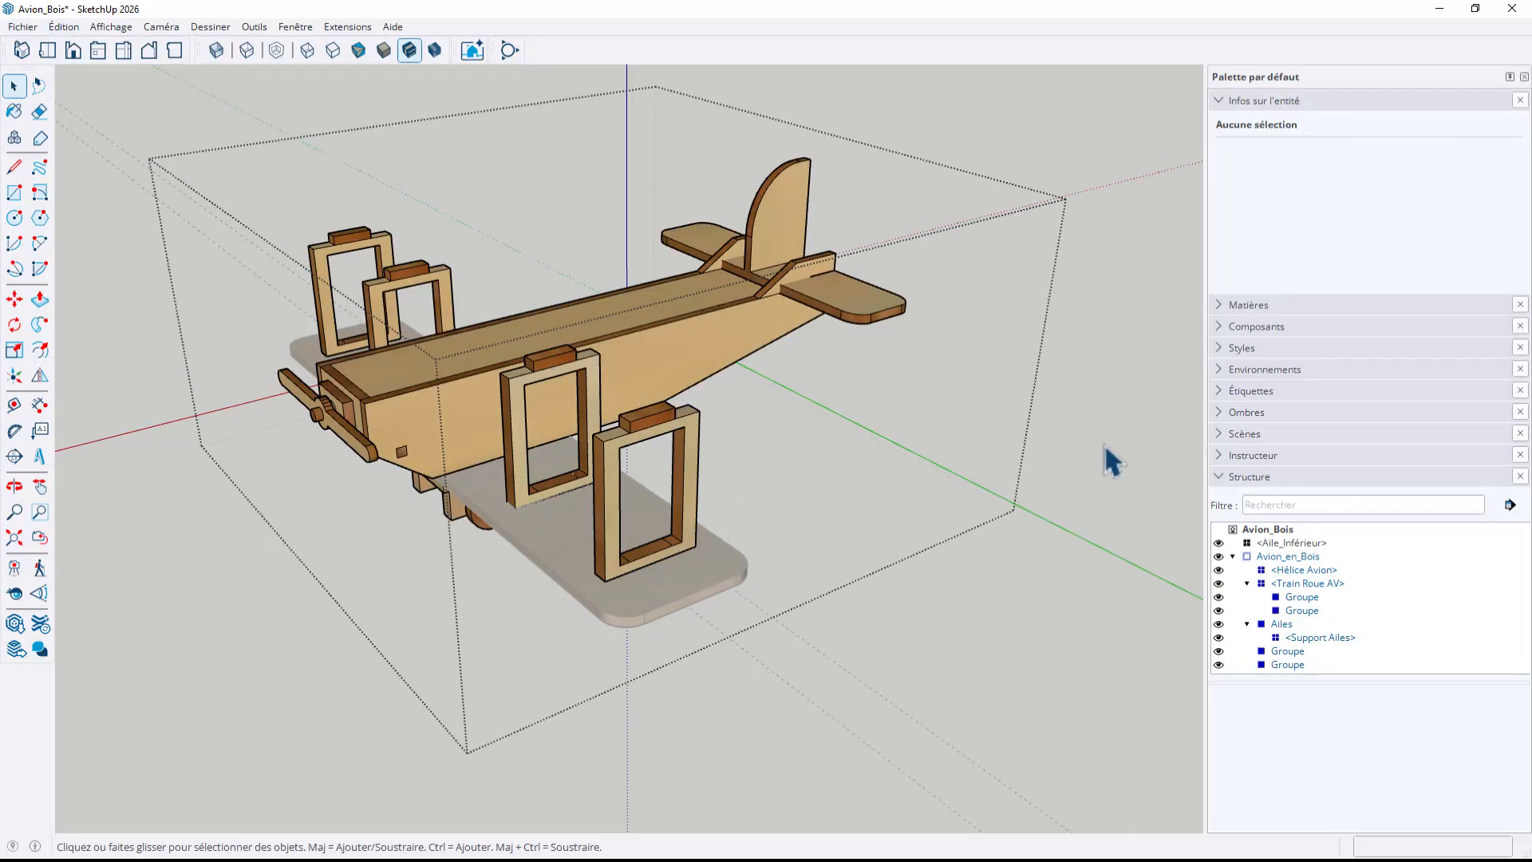
pyautogui.click(1104, 443)
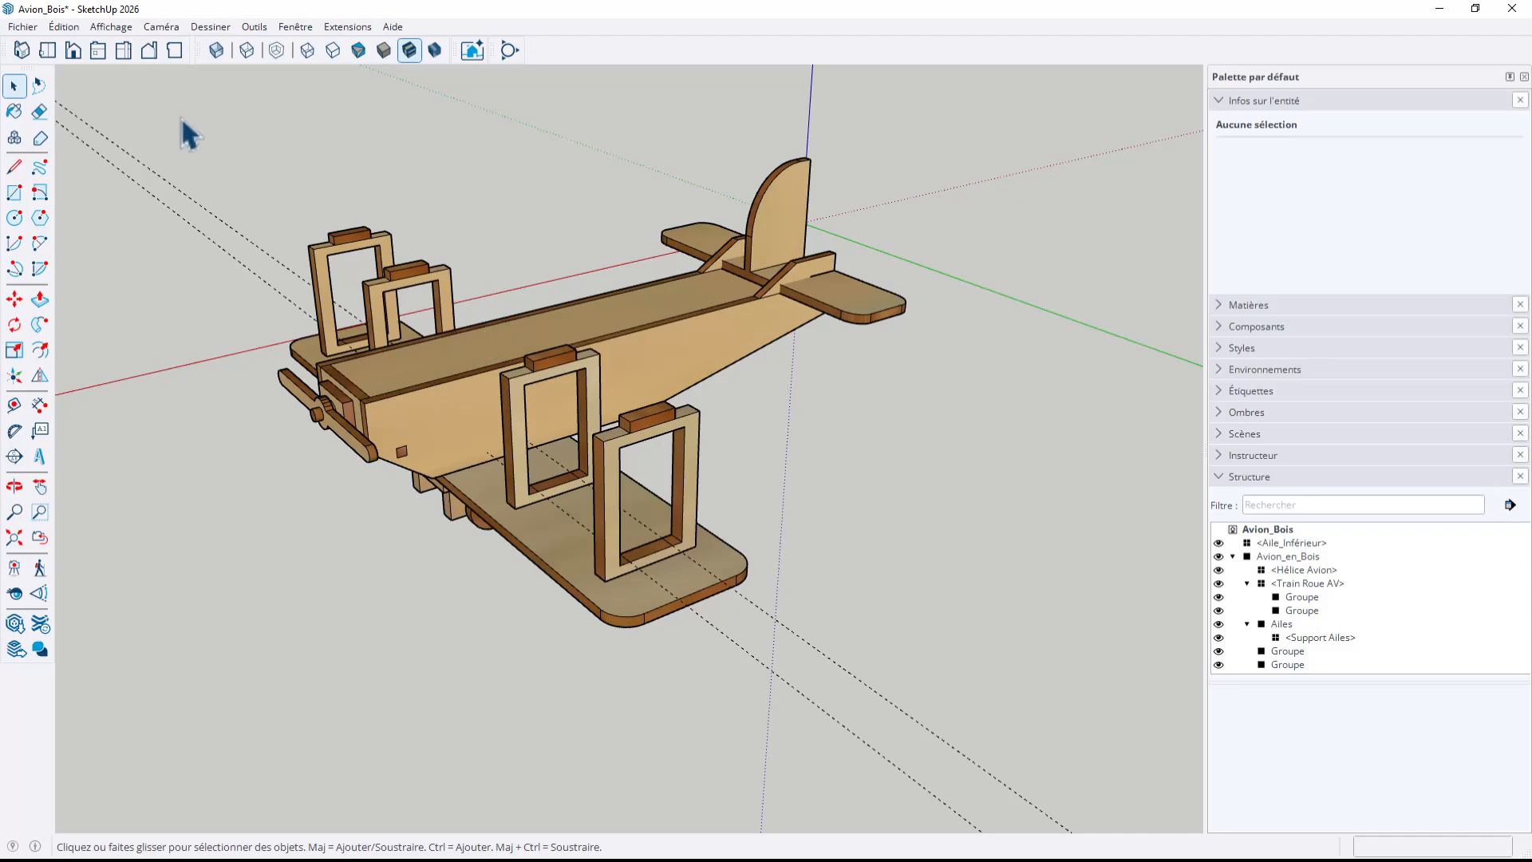
# Paste the Aile_Supérieur component in its original position at the model's top level and check that each wing selects separately
pyautogui.click(69, 24)
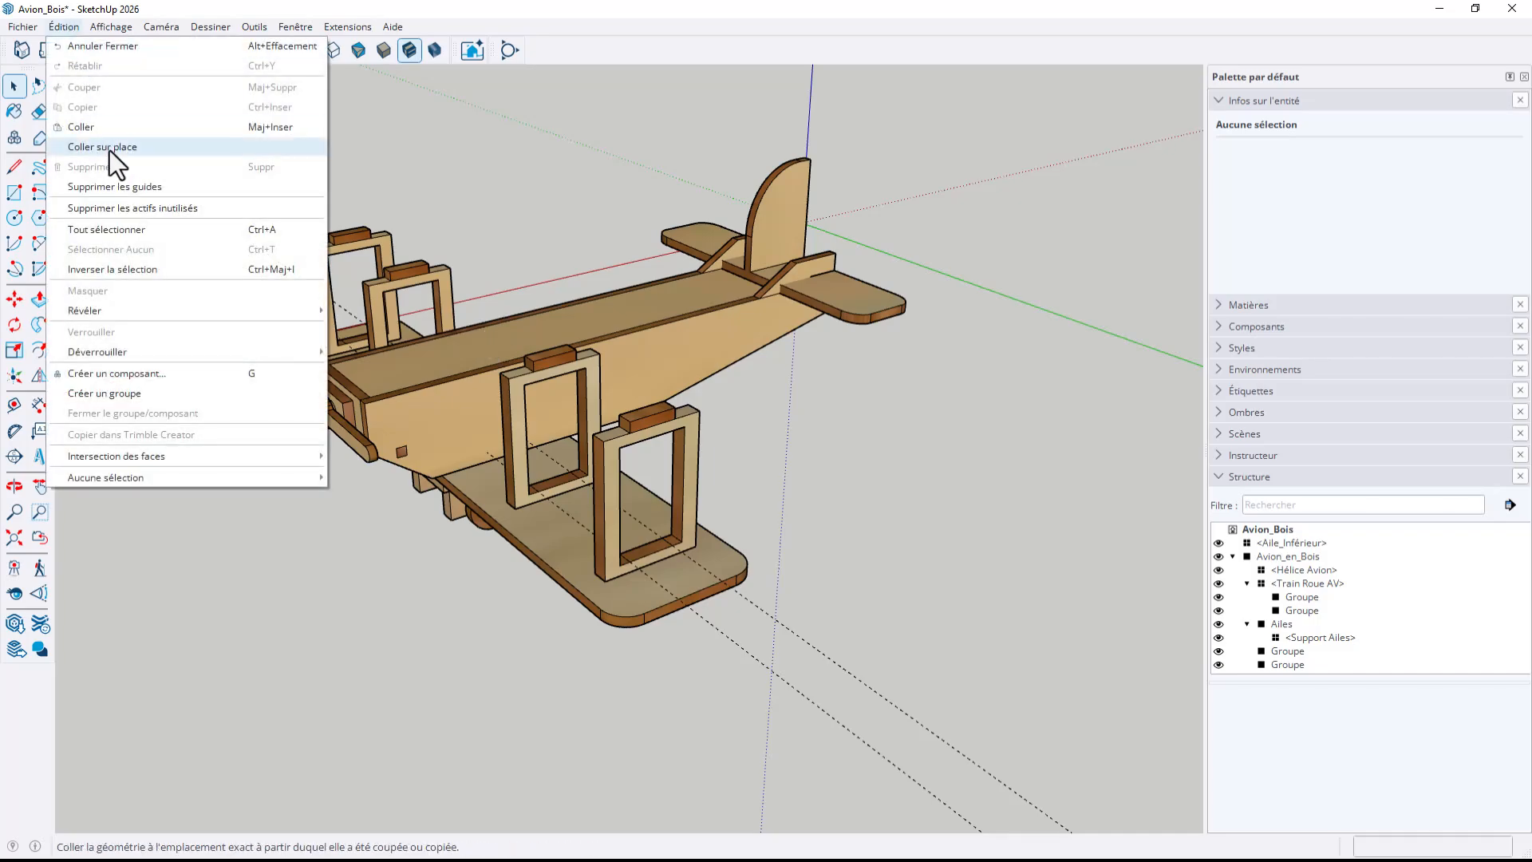
pyautogui.click(108, 150)
pyautogui.moveTo(410, 427); pyautogui.dragTo(768, 674, button='middle')
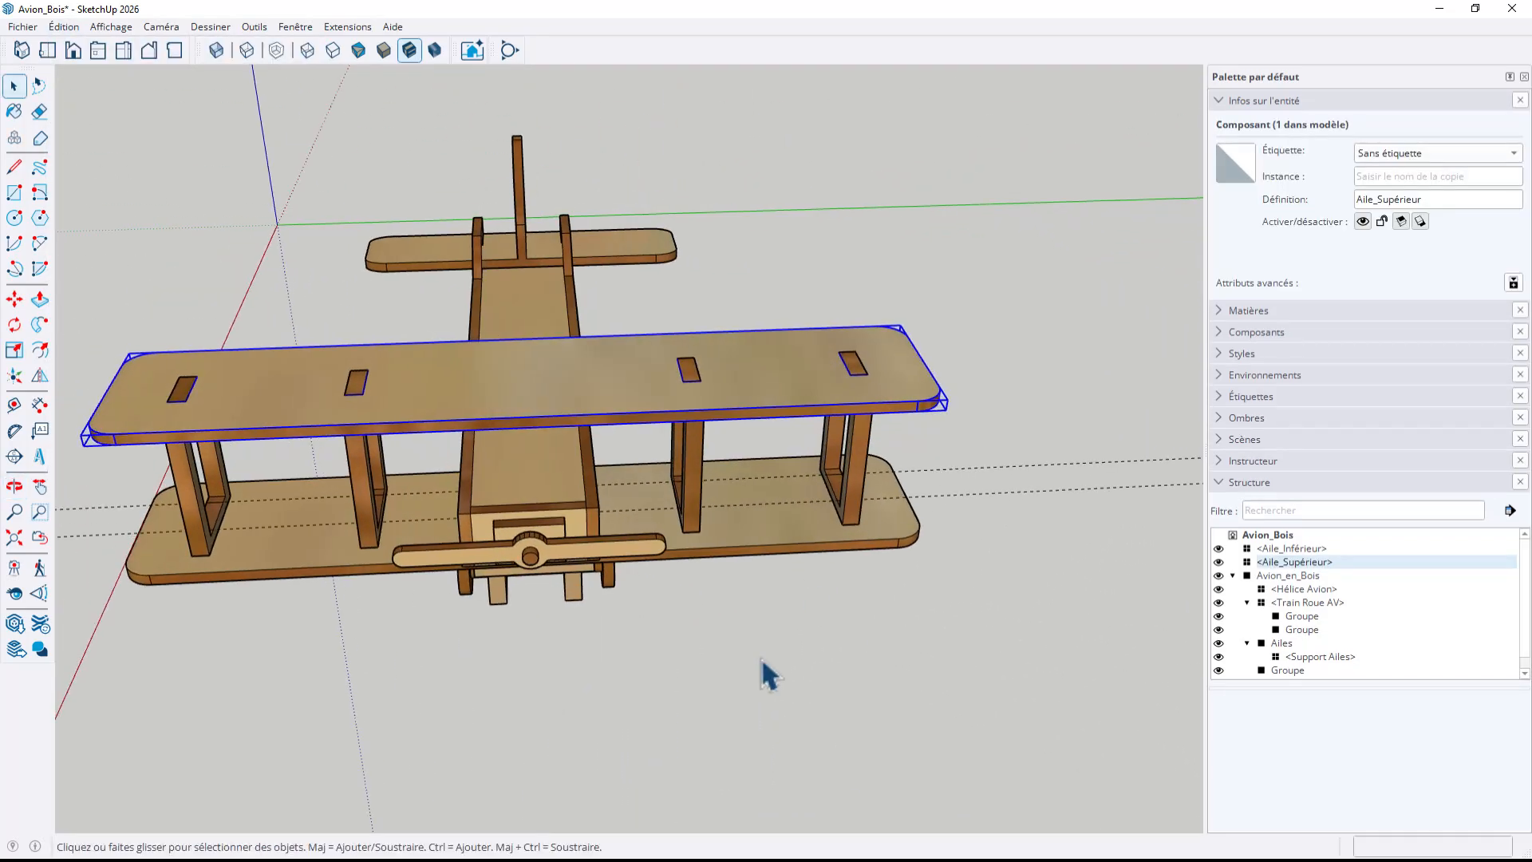
pyautogui.click(650, 643)
pyautogui.moveTo(649, 643); pyautogui.dragTo(415, 539, button='middle')
pyautogui.moveTo(779, 547); pyautogui.dragTo(598, 479, button='middle')
pyautogui.click(604, 437)
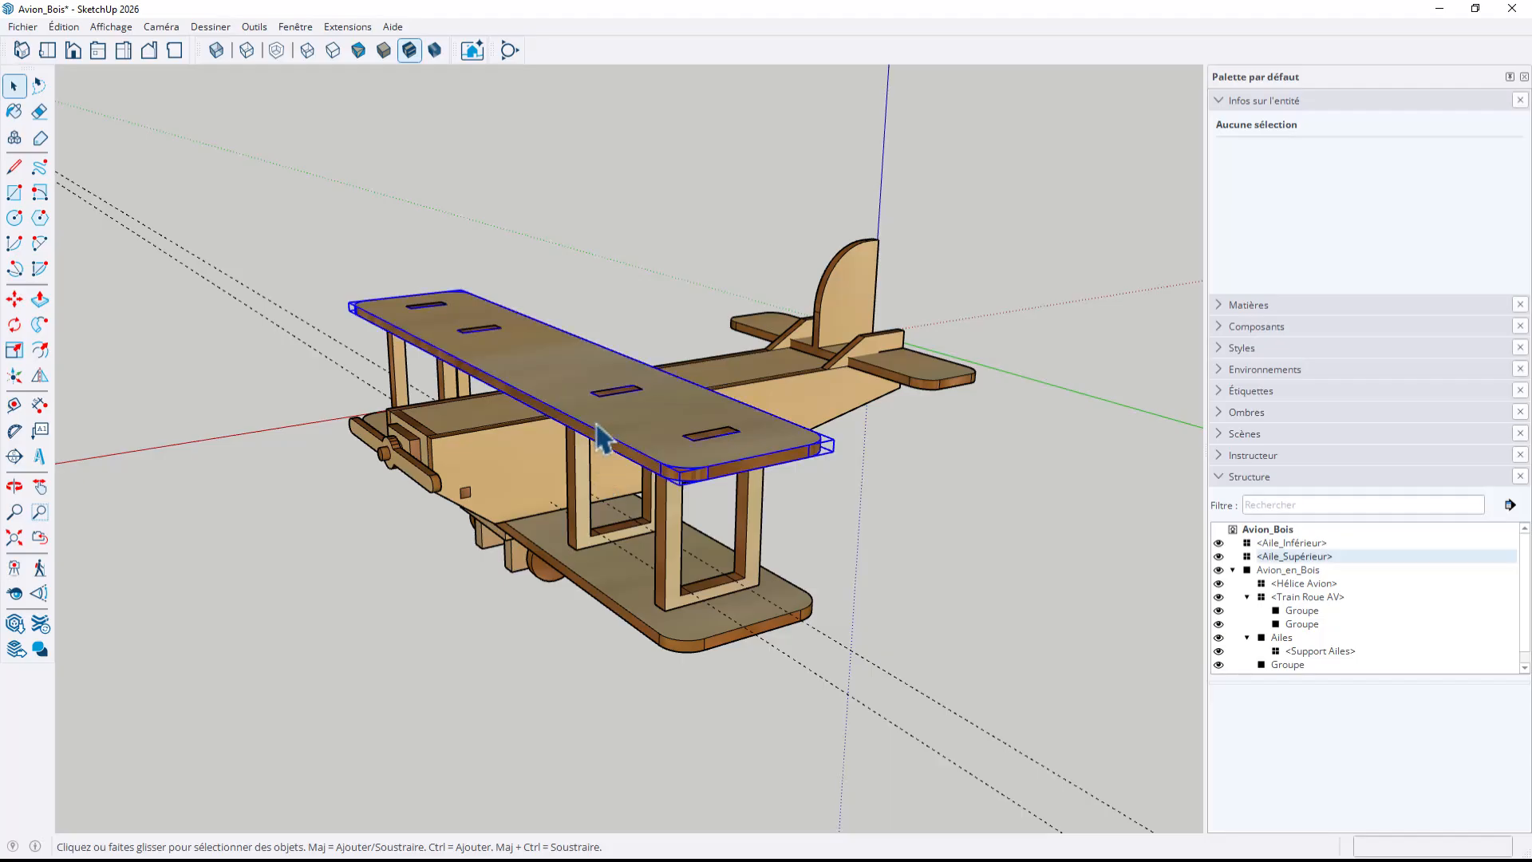
pyautogui.click(605, 579)
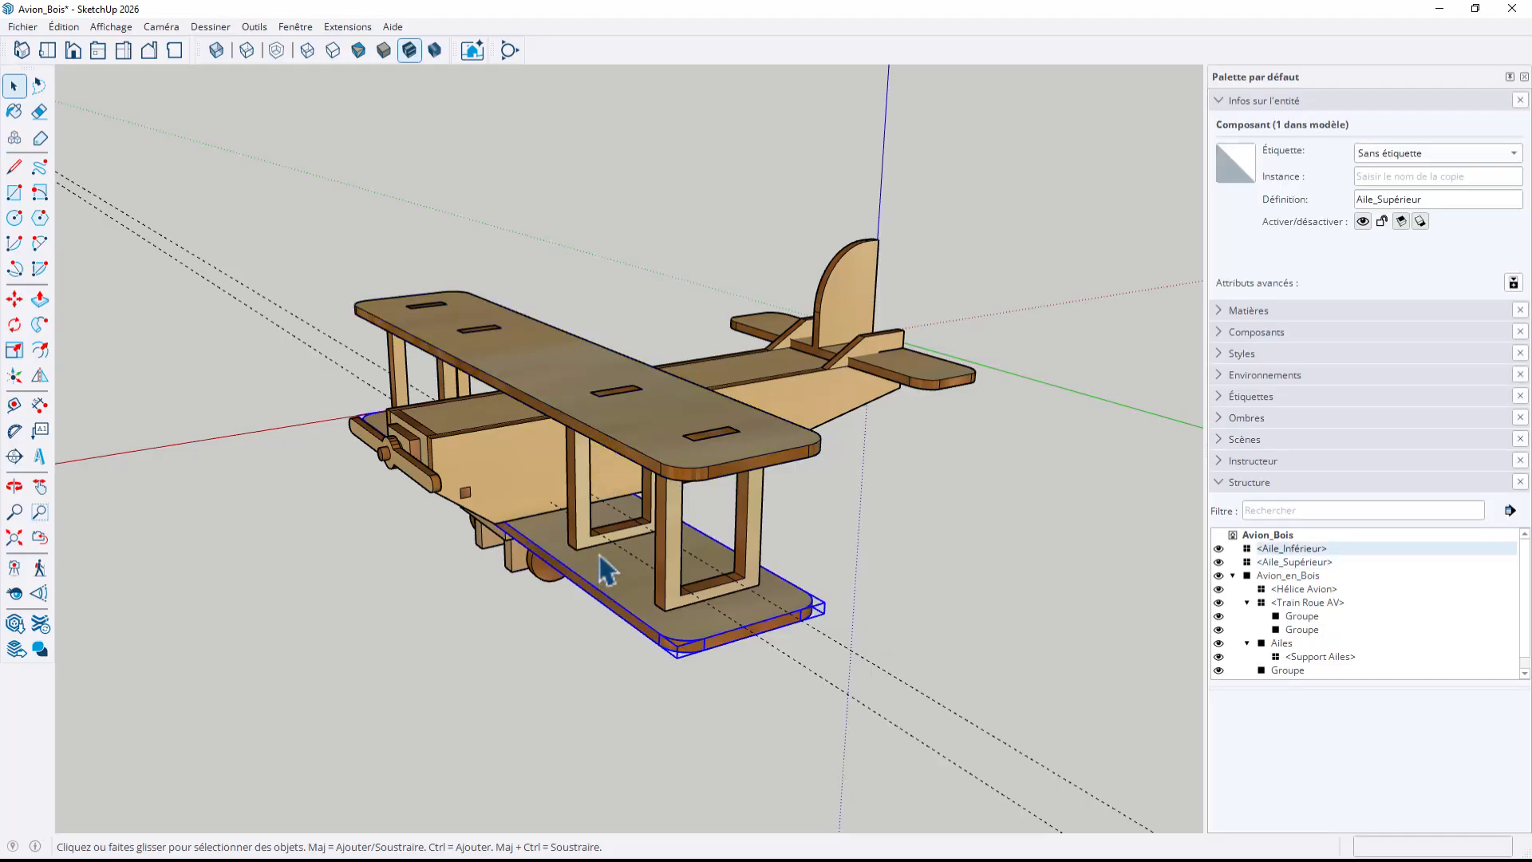
# Cut the Ailes group with its wing supports out of the Avion_en_Bois group and leave group editing
pyautogui.click(586, 516)
pyautogui.doubleClick(587, 517)
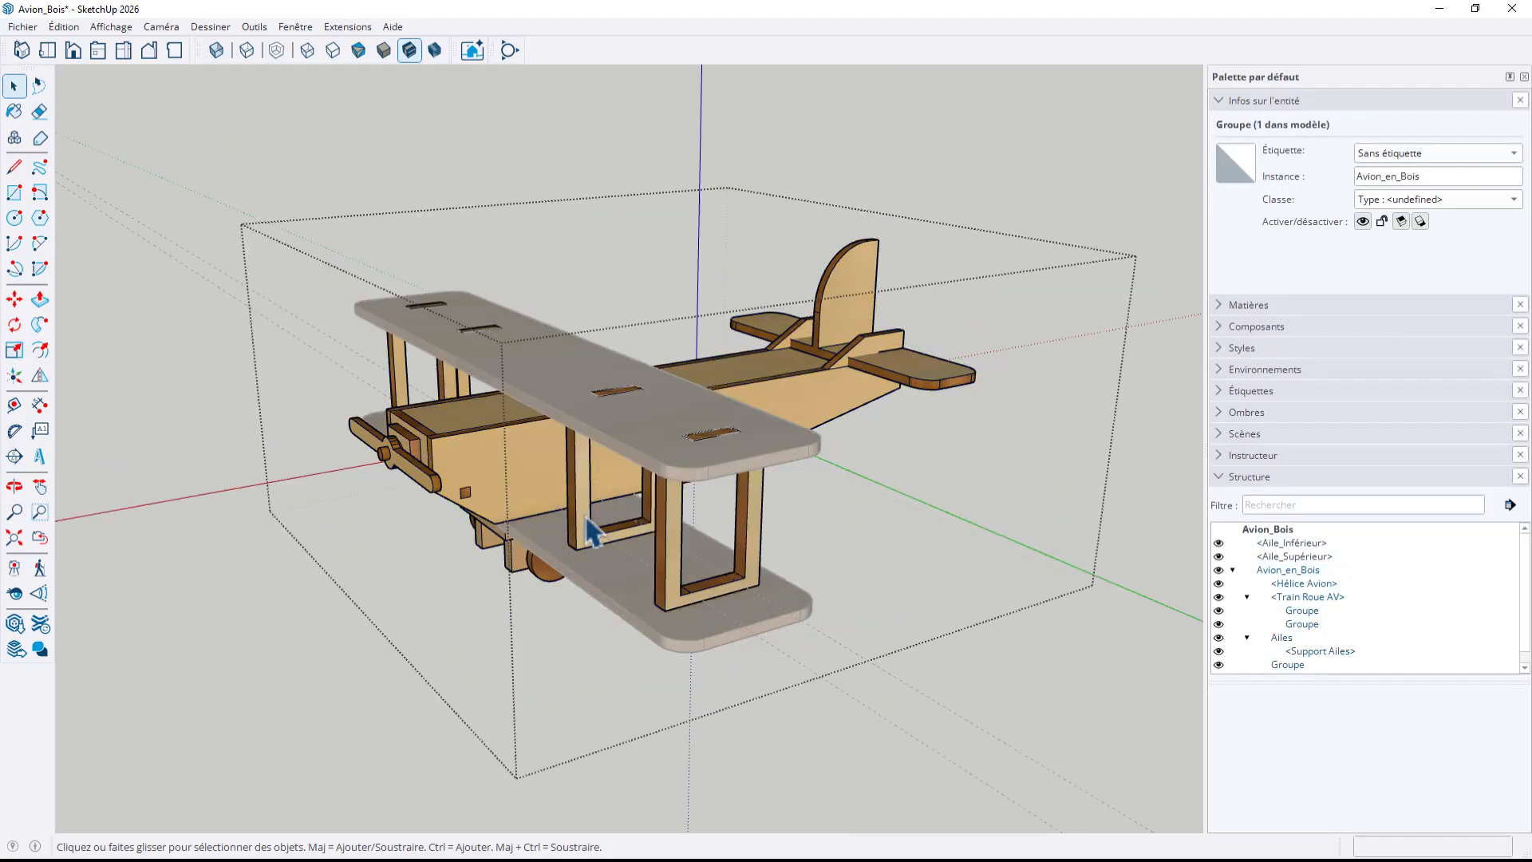
pyautogui.click(590, 529)
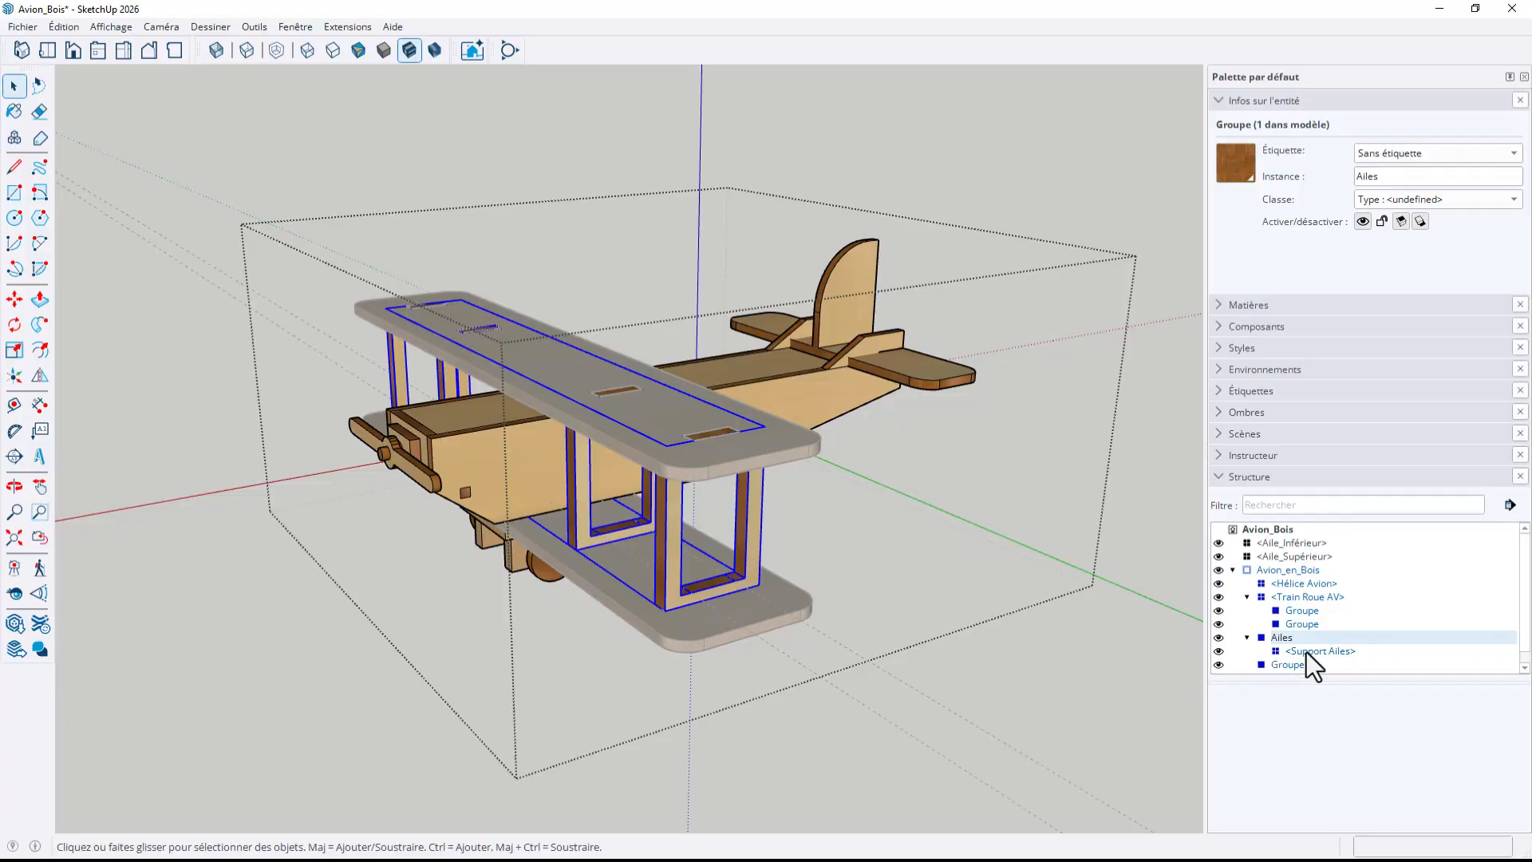
pyautogui.click(60, 27)
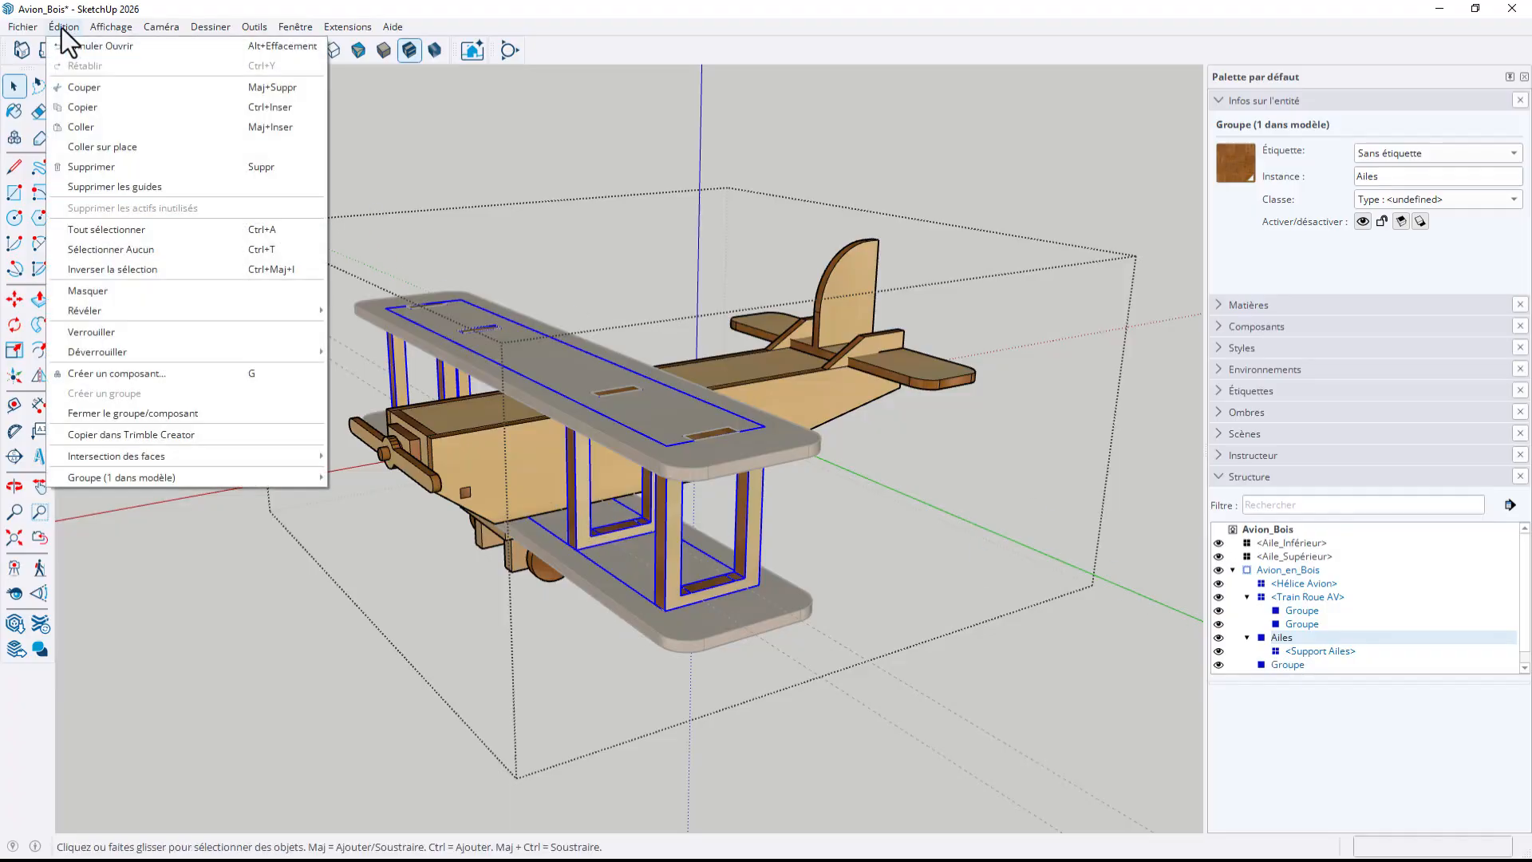
pyautogui.click(83, 85)
pyautogui.press('Delete')
pyautogui.click(236, 642)
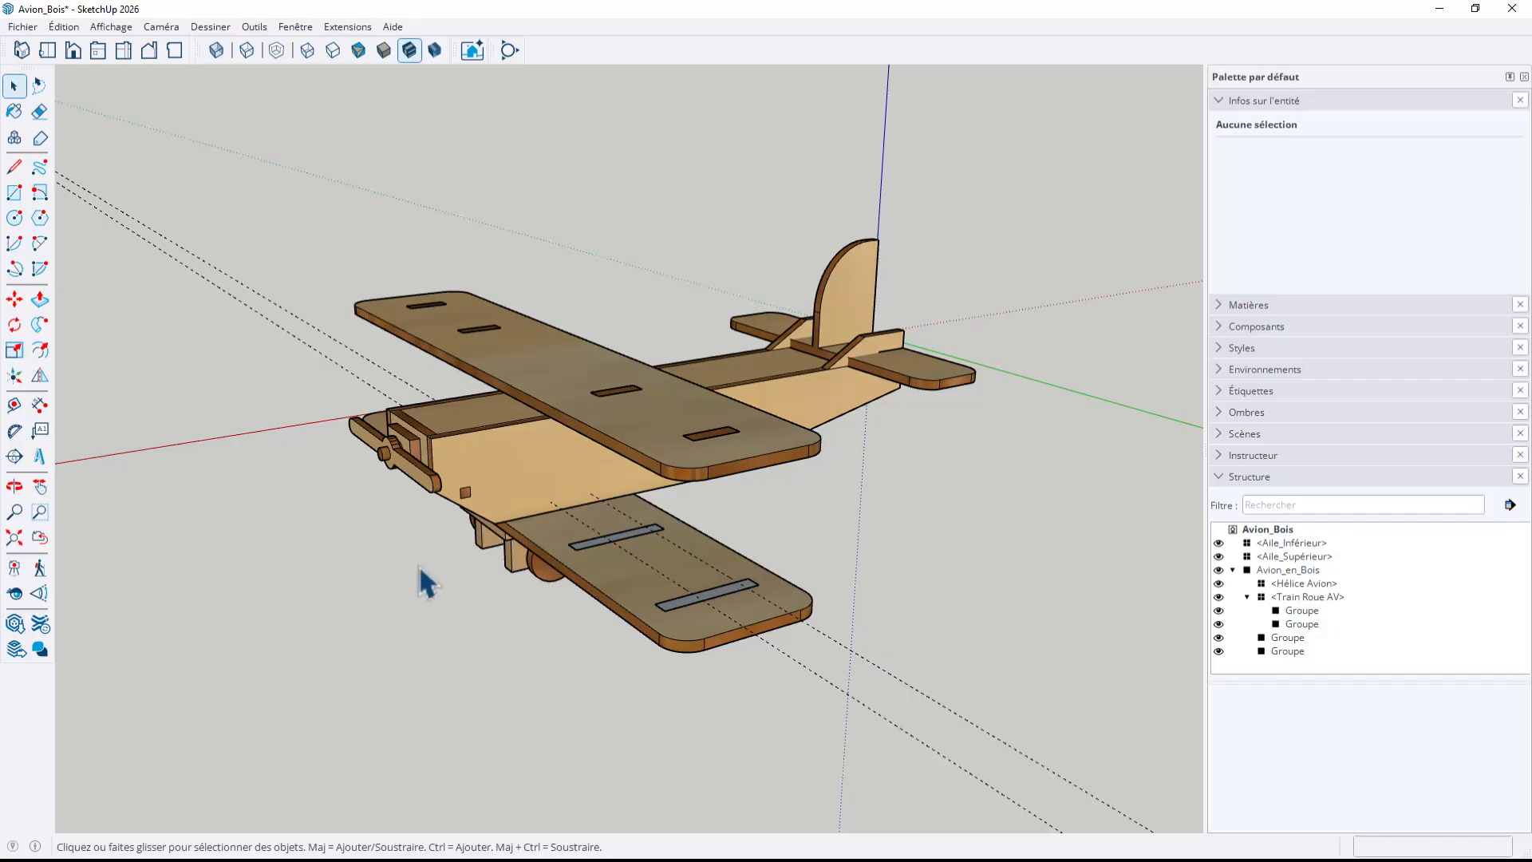
# Paste the Ailes group in its original position at the model's top level and check the separate selection of wings and fuselage
pyautogui.click(72, 29)
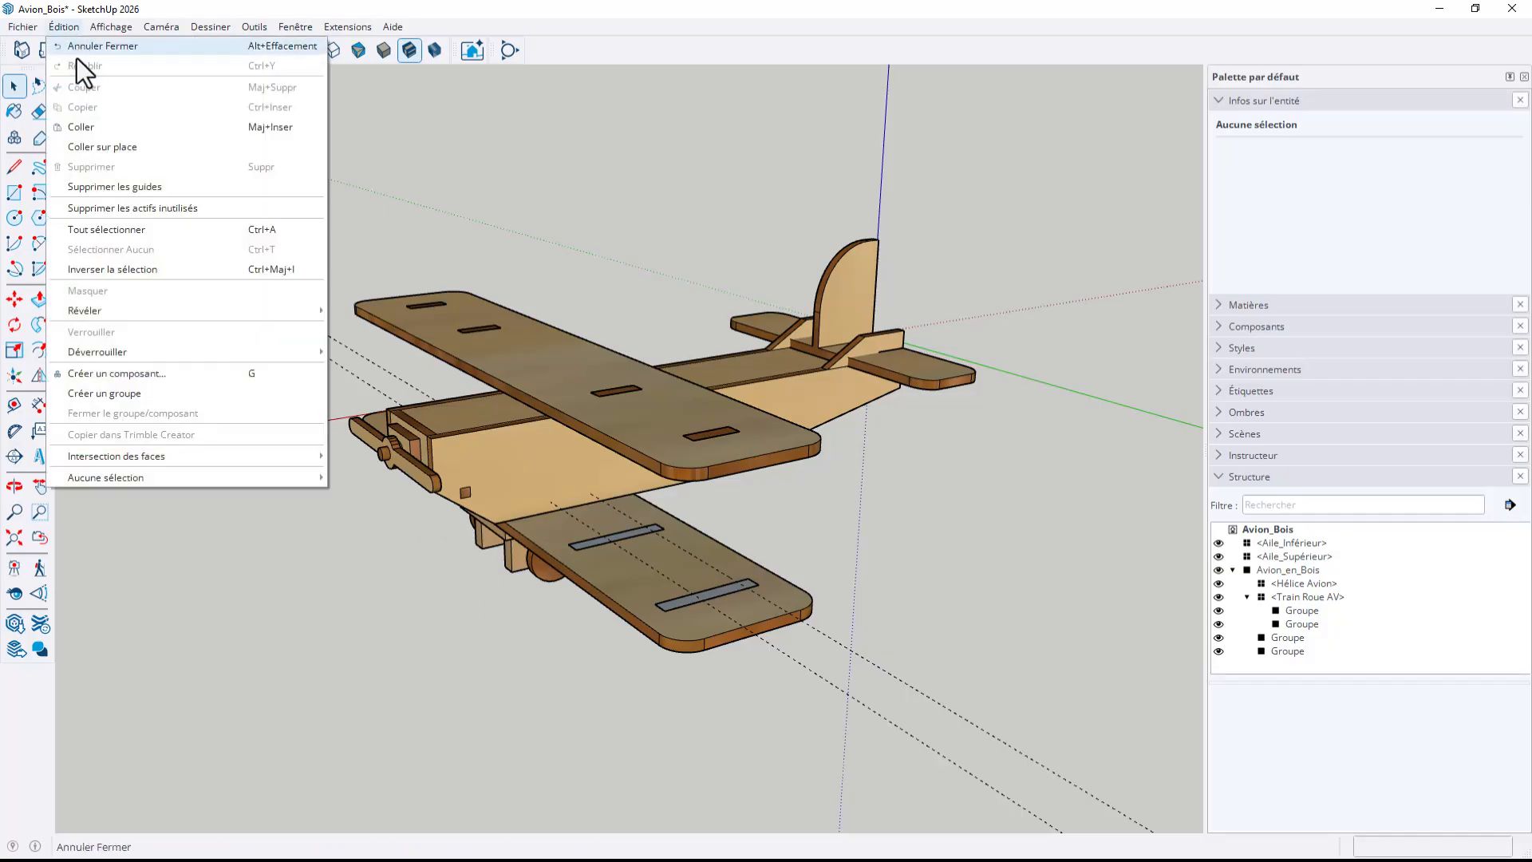
pyautogui.click(97, 145)
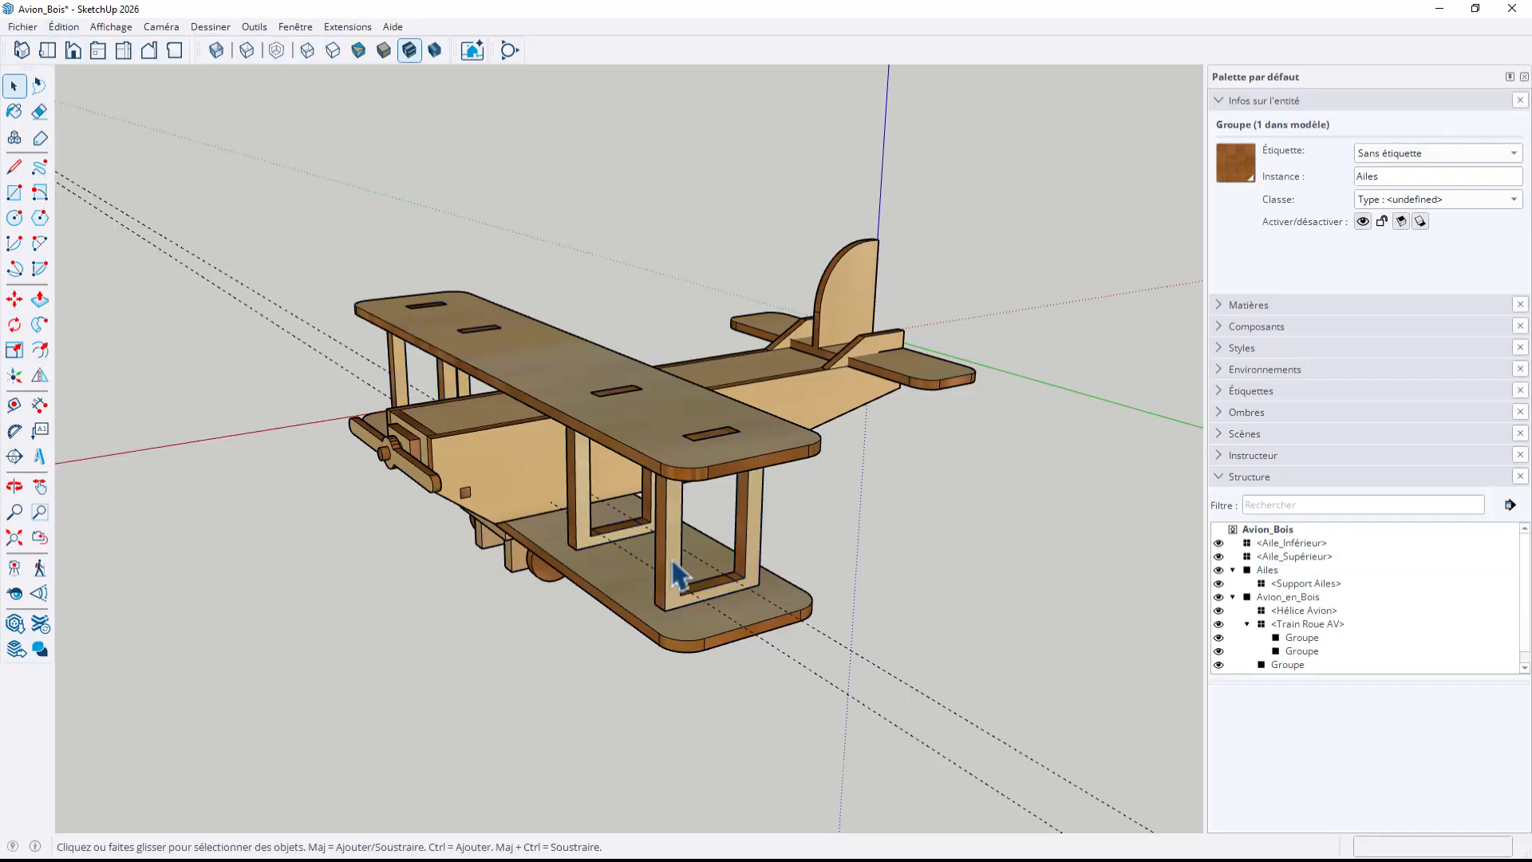
pyautogui.click(706, 475)
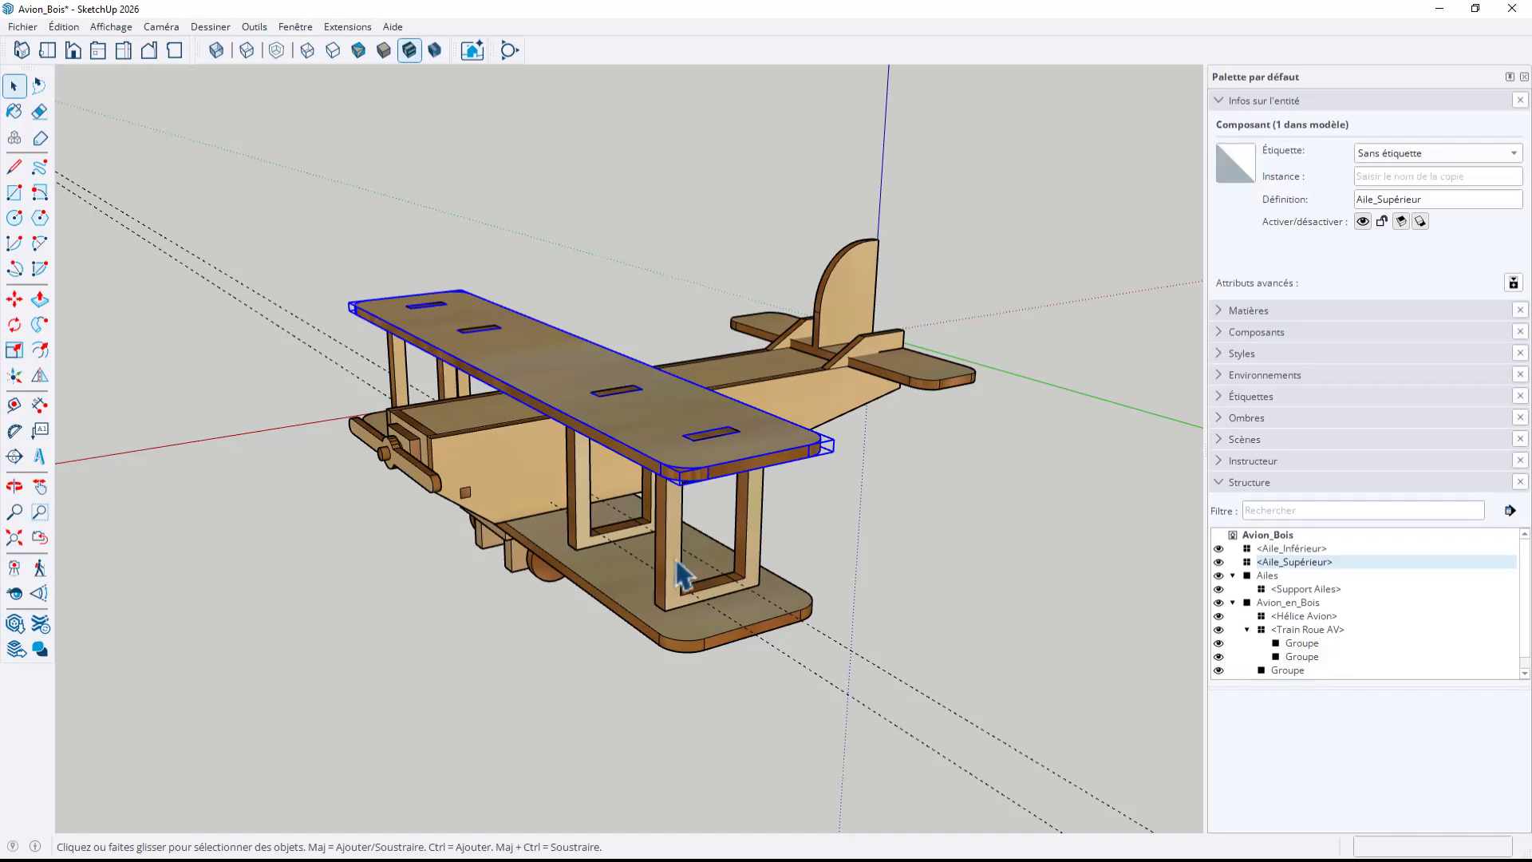
pyautogui.click(654, 629)
pyautogui.click(516, 497)
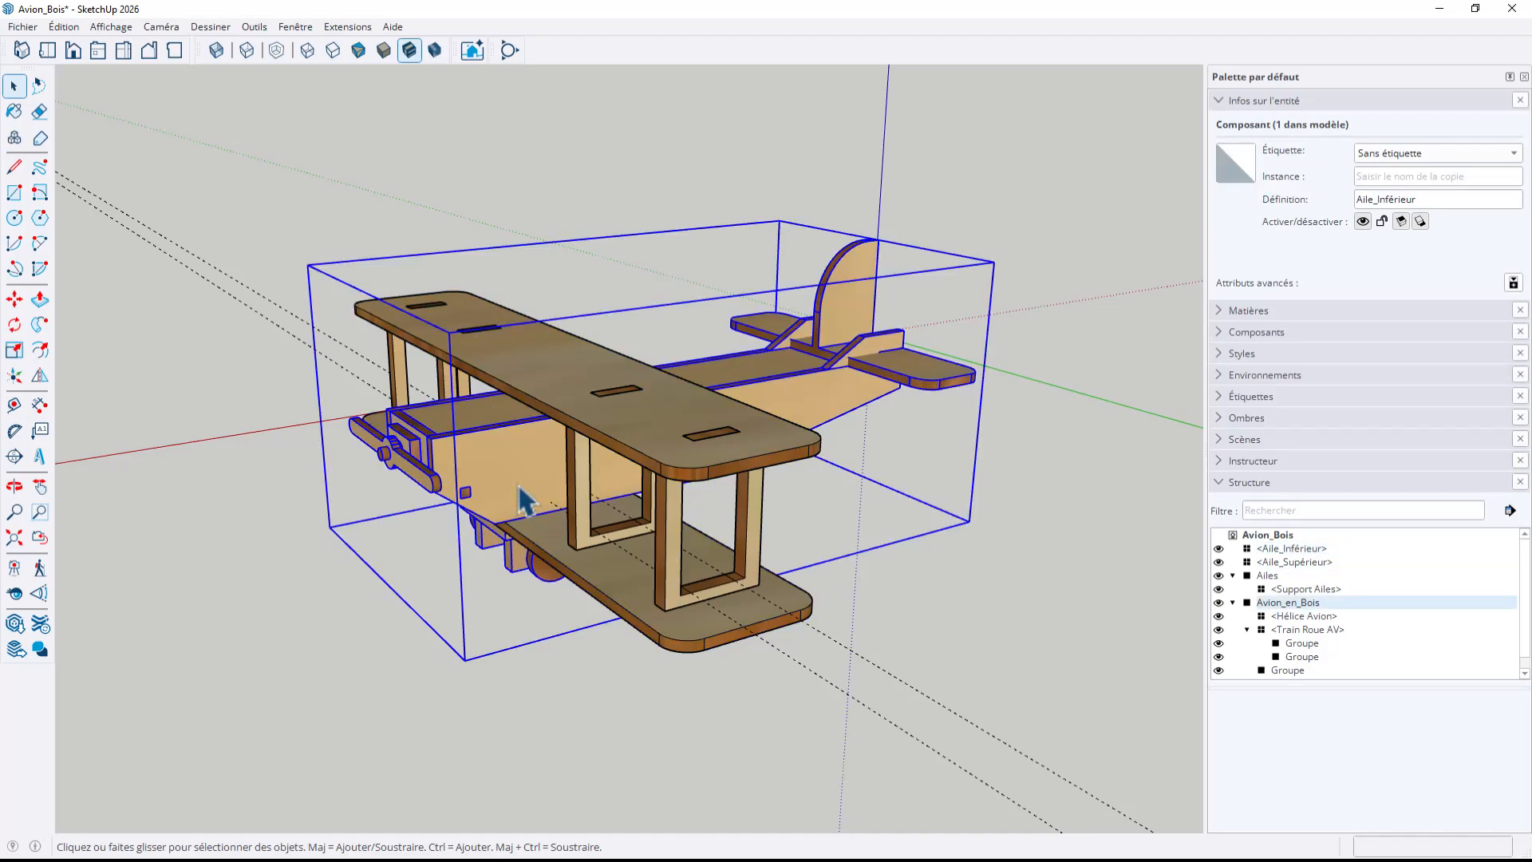
pyautogui.moveTo(517, 498); pyautogui.dragTo(650, 714, button='middle')
pyautogui.click(650, 714)
# Examine the sources available for reloading the upper wing component, without choosing one
pyautogui.scroll(-2, 650, 714)
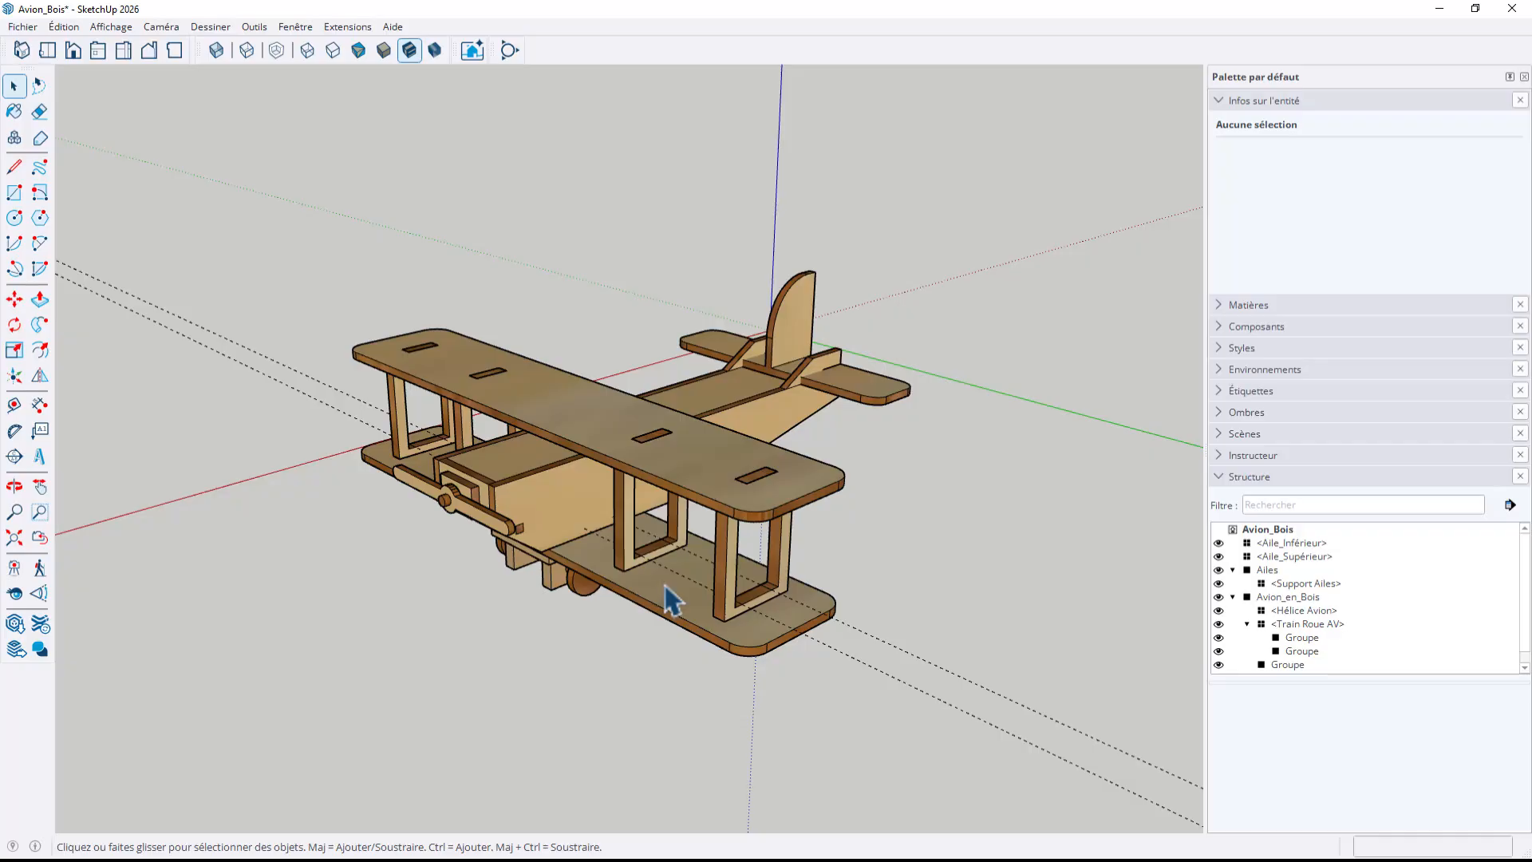
pyautogui.moveTo(666, 450); pyautogui.dragTo(610, 530, button='middle')
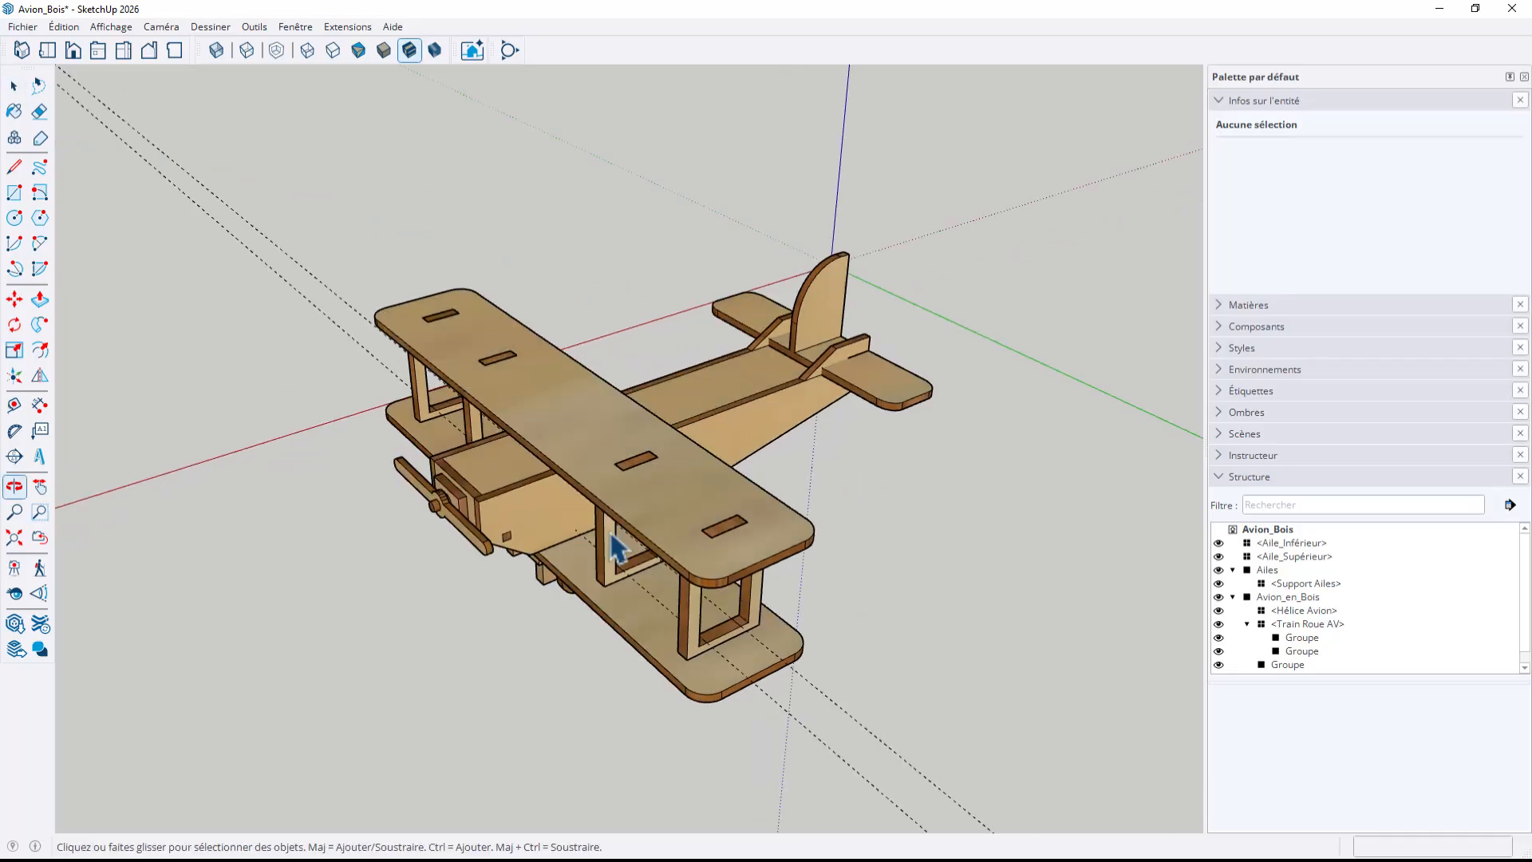
pyautogui.scroll(3, 649, 524)
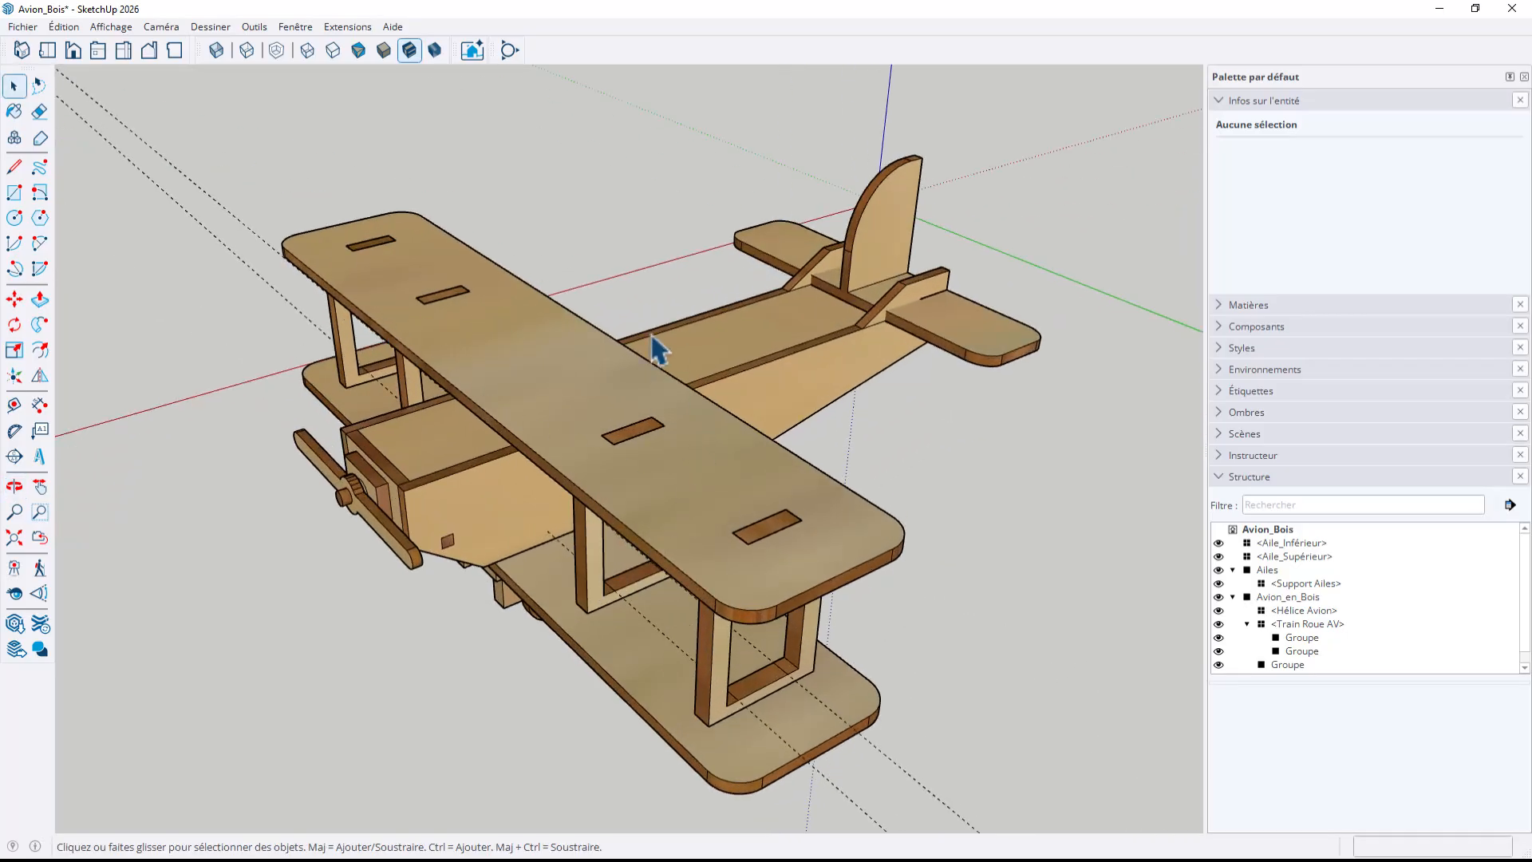
pyautogui.moveTo(678, 466); pyautogui.dragTo(514, 538, button='middle')
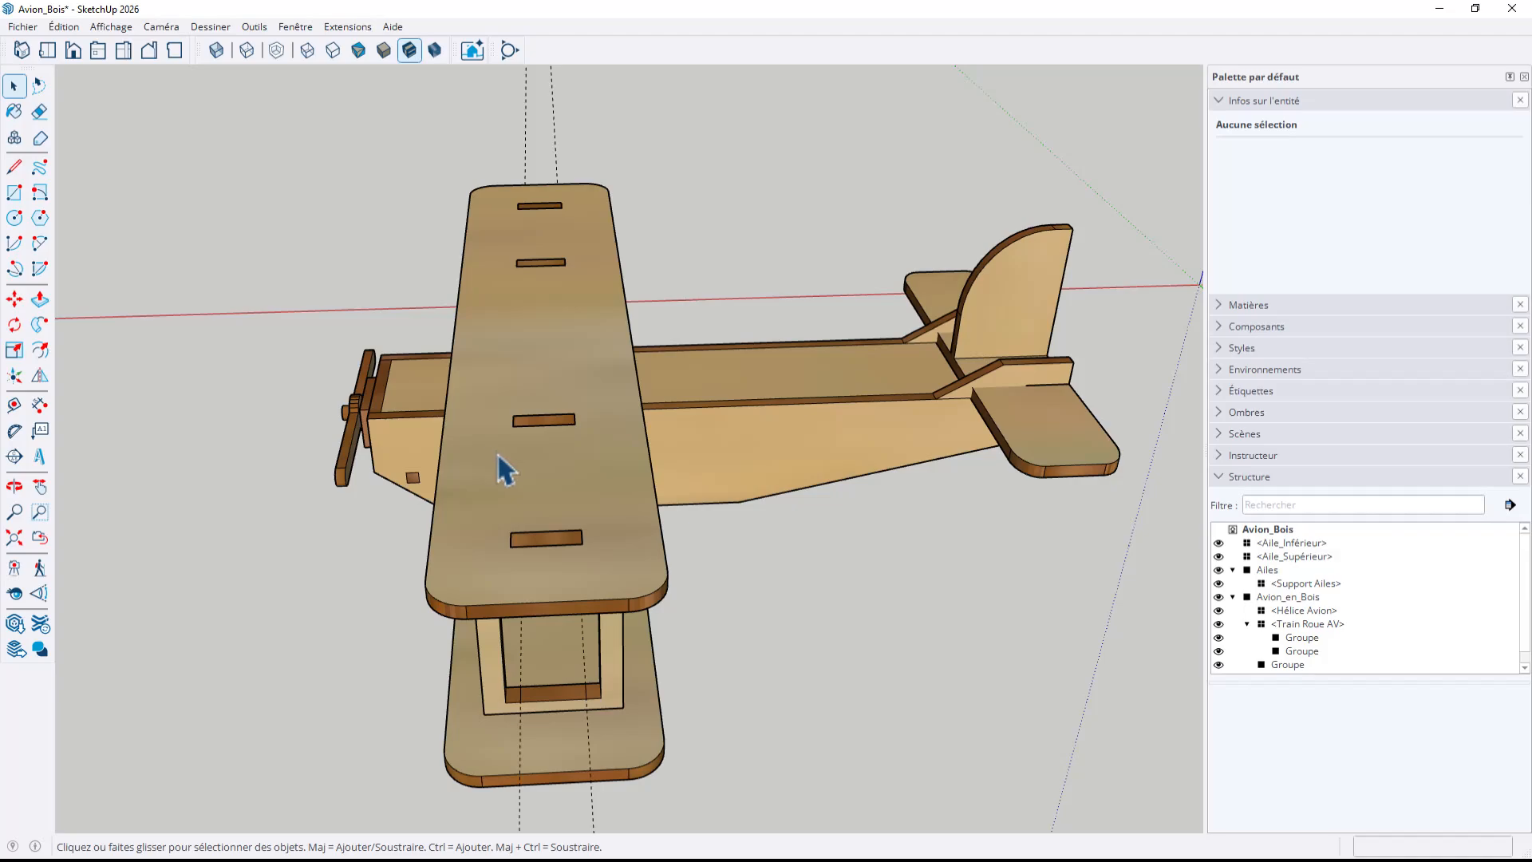
pyautogui.moveTo(599, 591); pyautogui.dragTo(765, 446, button='middle')
pyautogui.click(587, 362)
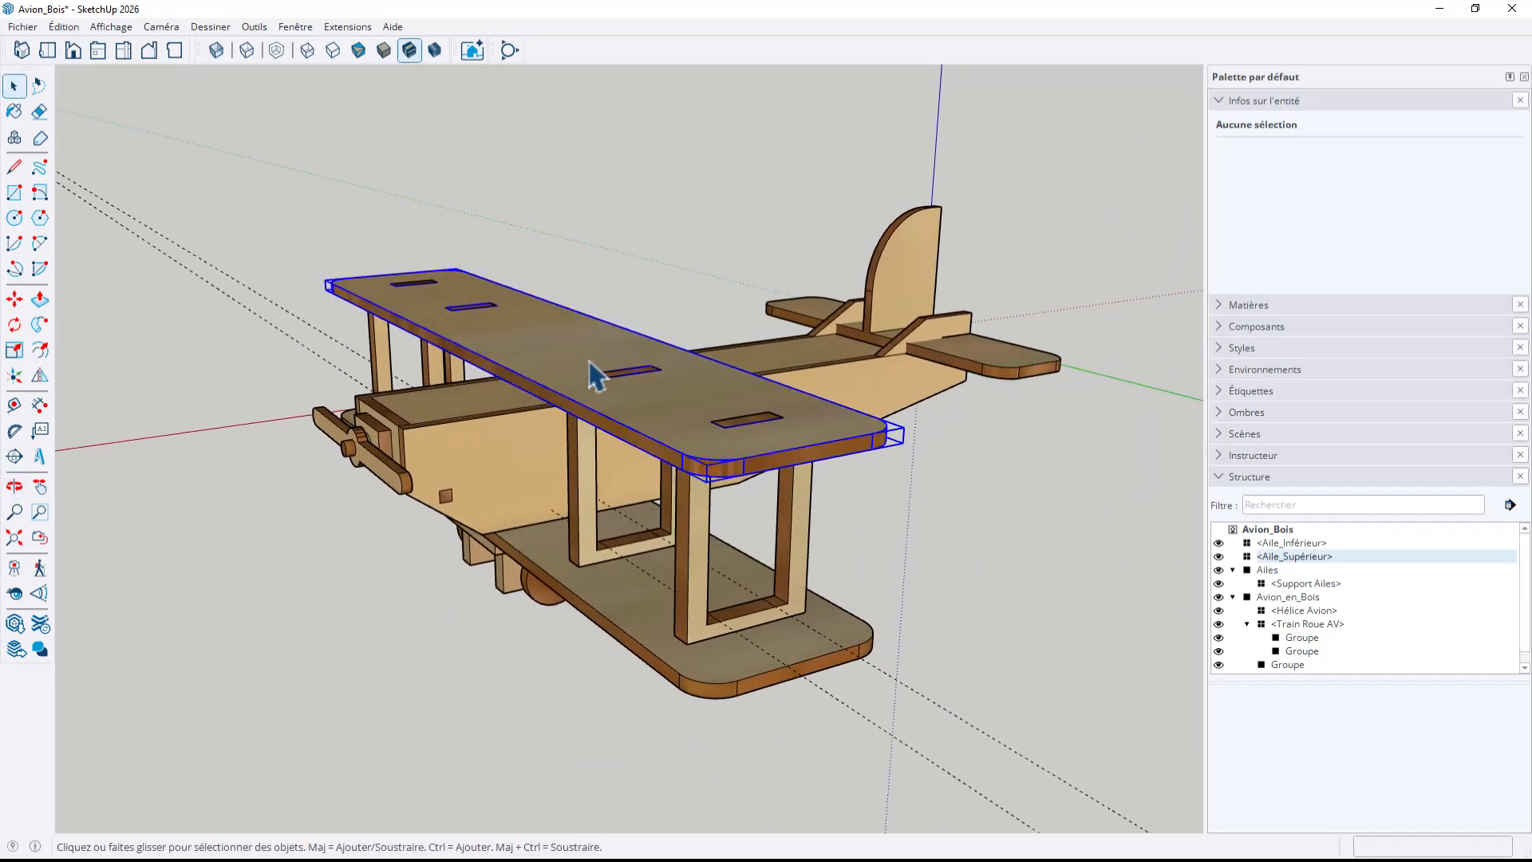
pyautogui.rightClick(587, 360)
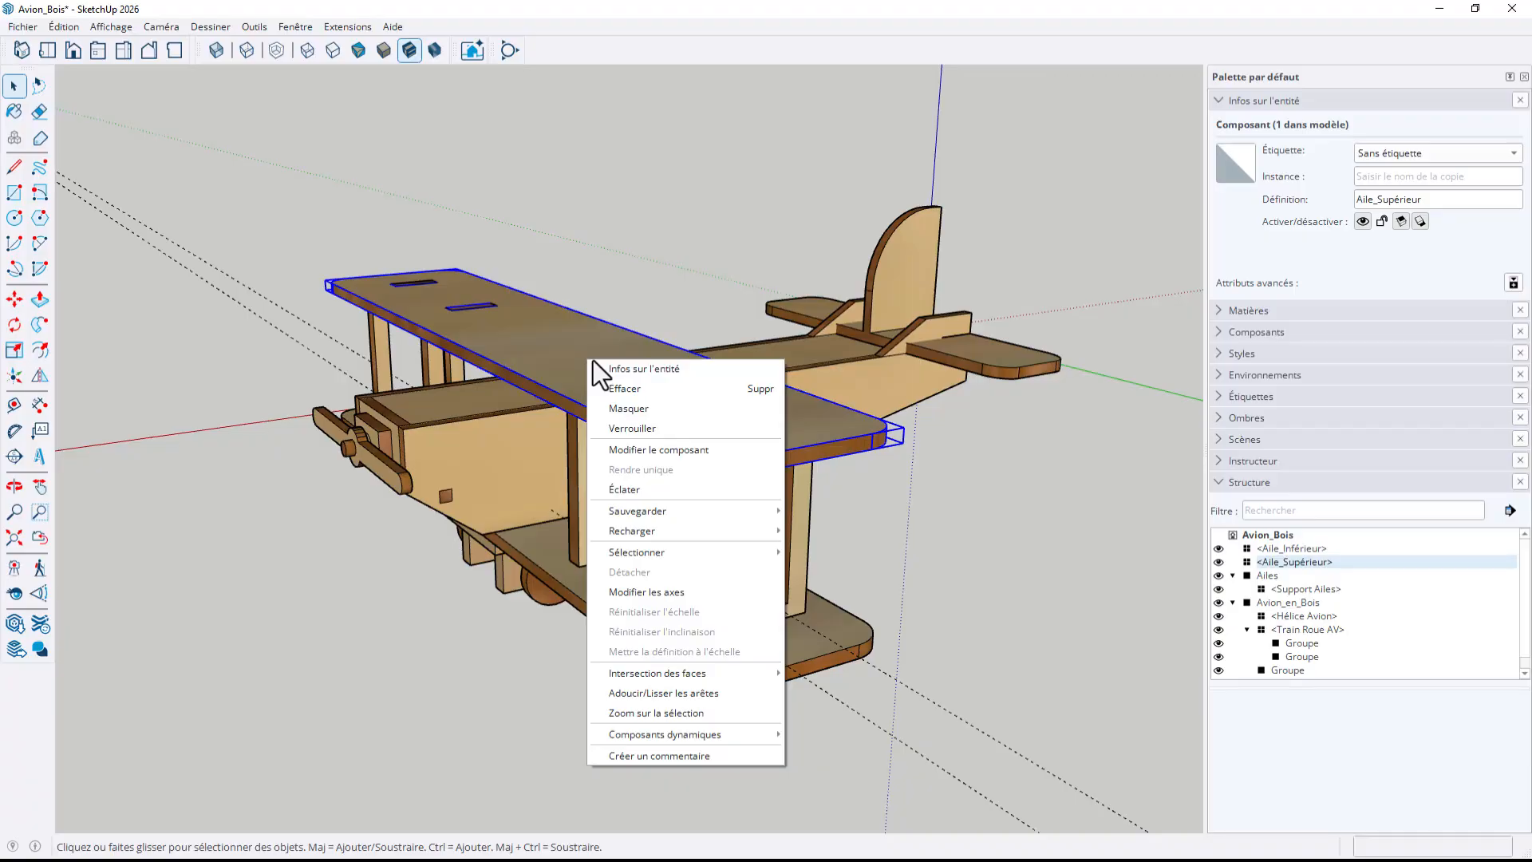
pyautogui.moveTo(662, 533)
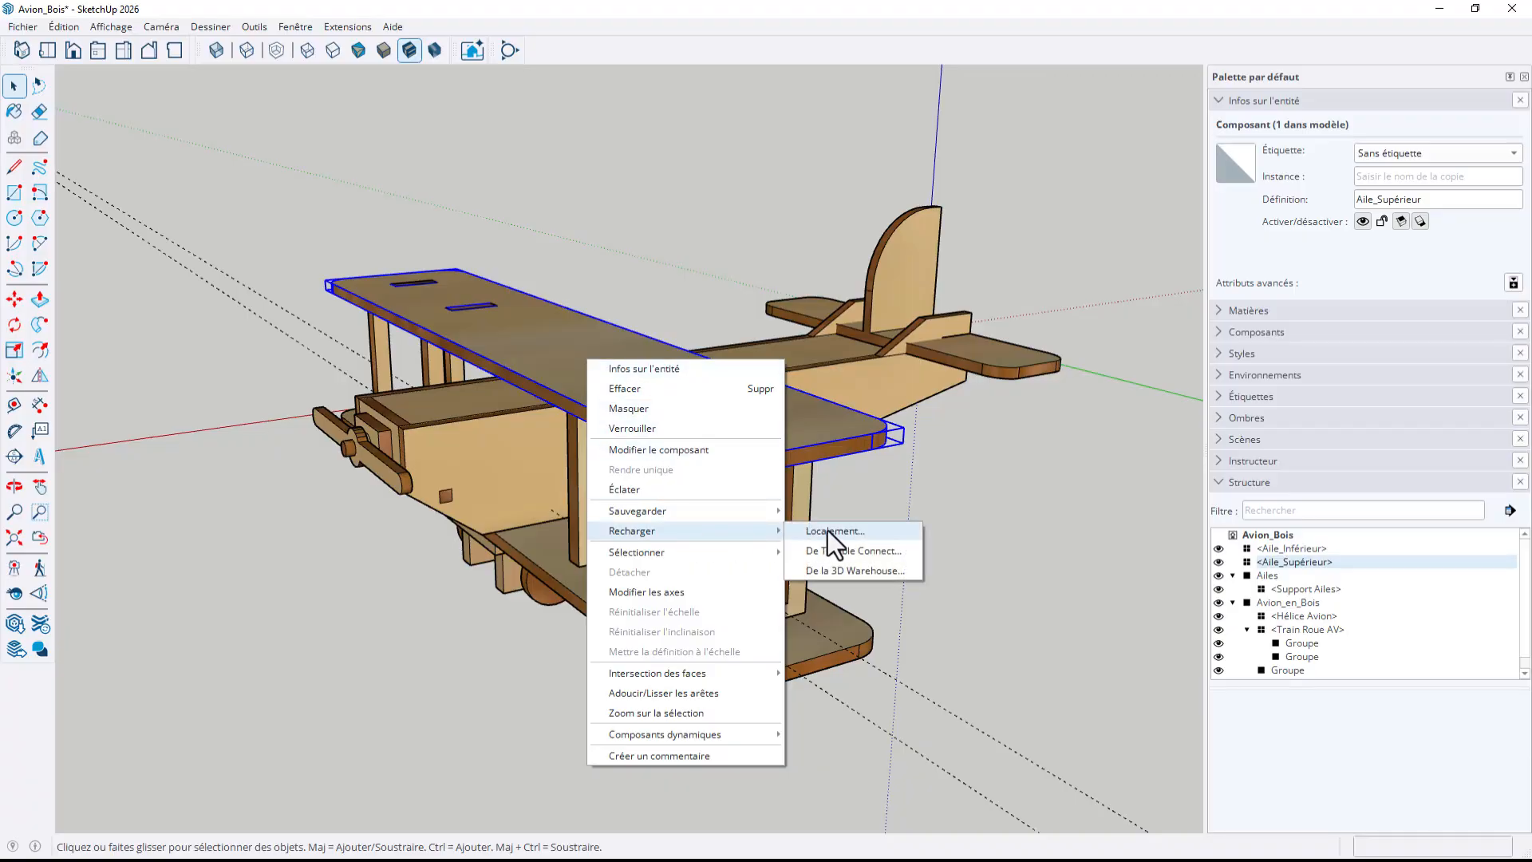
pyautogui.click(941, 464)
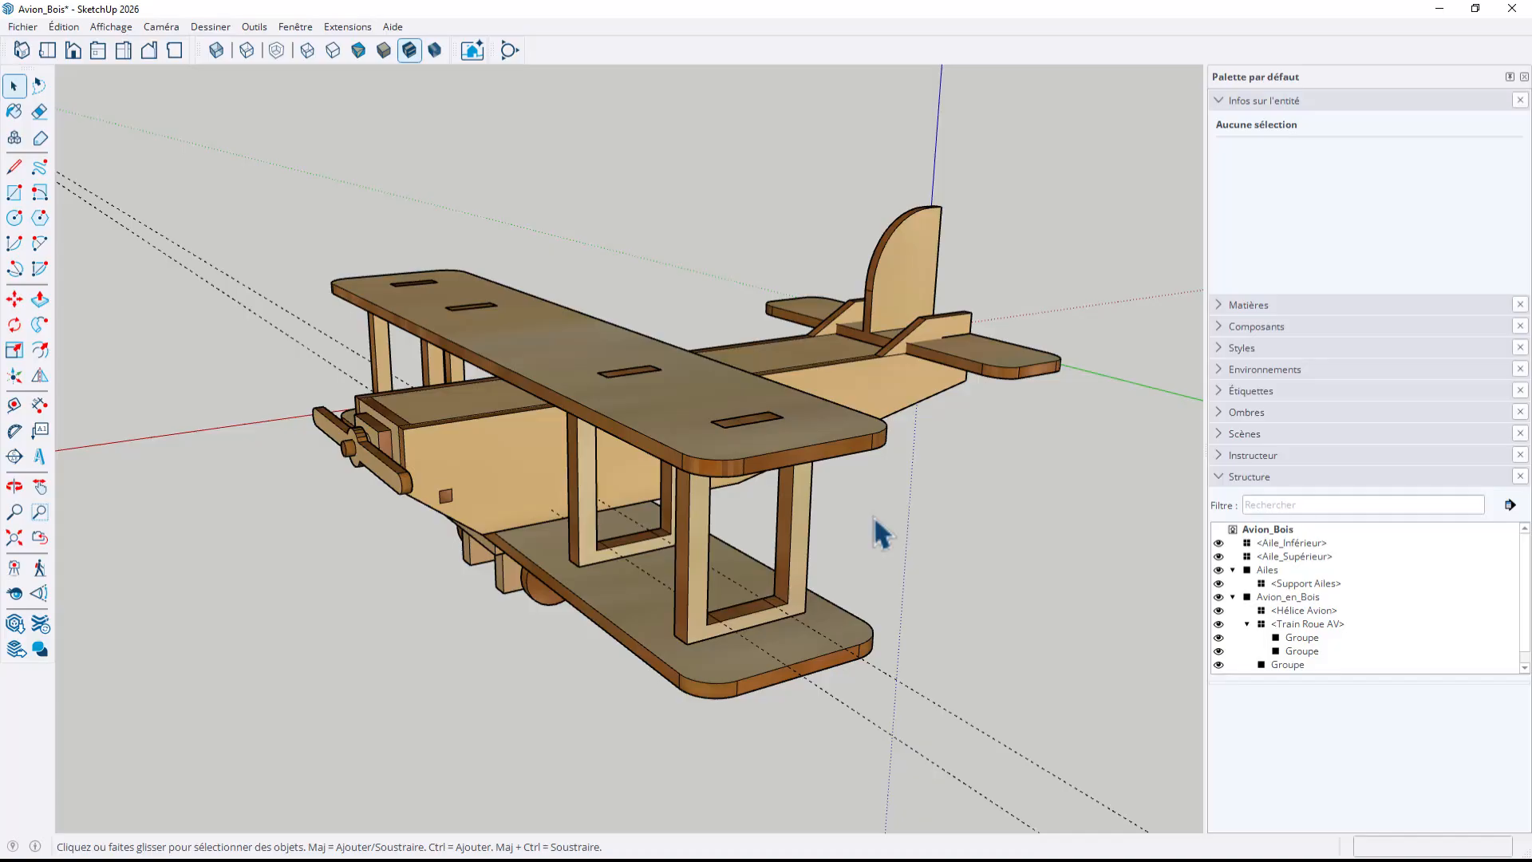
pyautogui.moveTo(625, 404); pyautogui.dragTo(826, 485, button='middle')
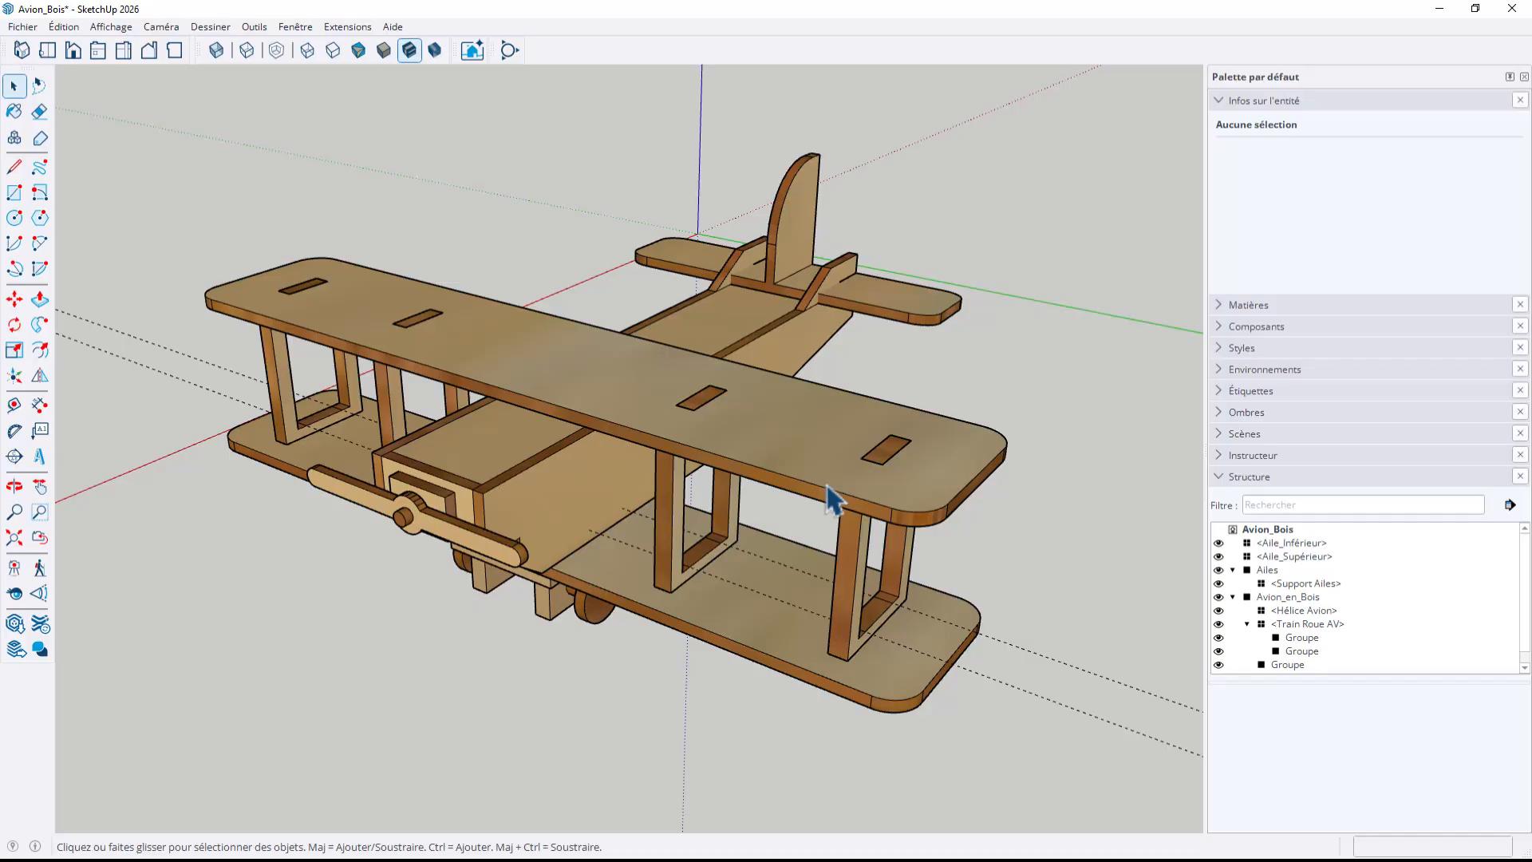
pyautogui.scroll(-3, 826, 485)
pyautogui.moveTo(831, 485); pyautogui.dragTo(928, 504, button='middle')
pyautogui.scroll(3, 762, 559)
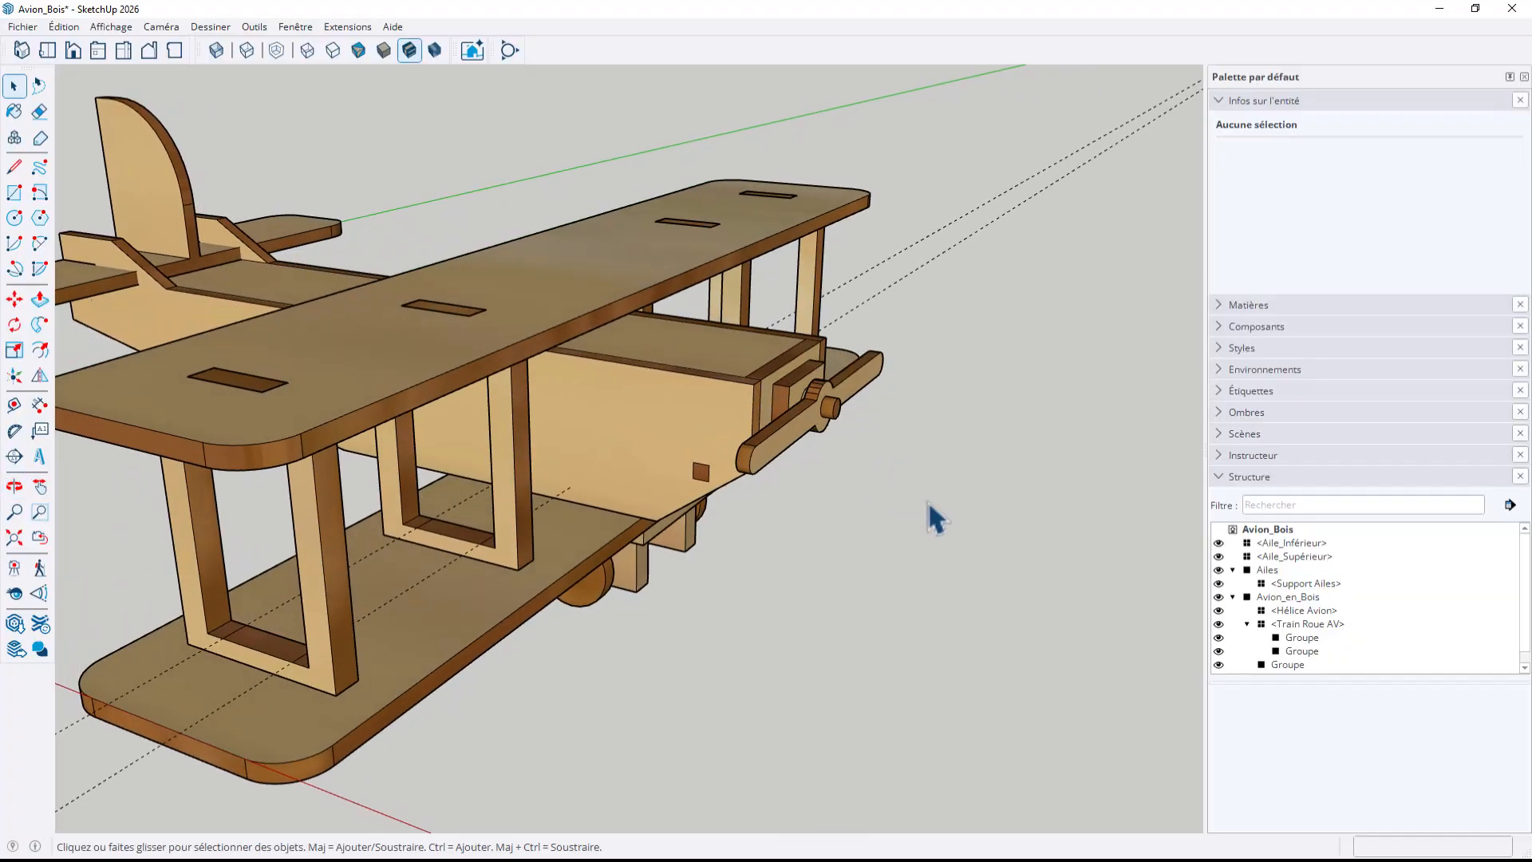
pyautogui.scroll(-3, 933, 517)
pyautogui.moveTo(772, 520); pyautogui.dragTo(505, 564, button='middle')
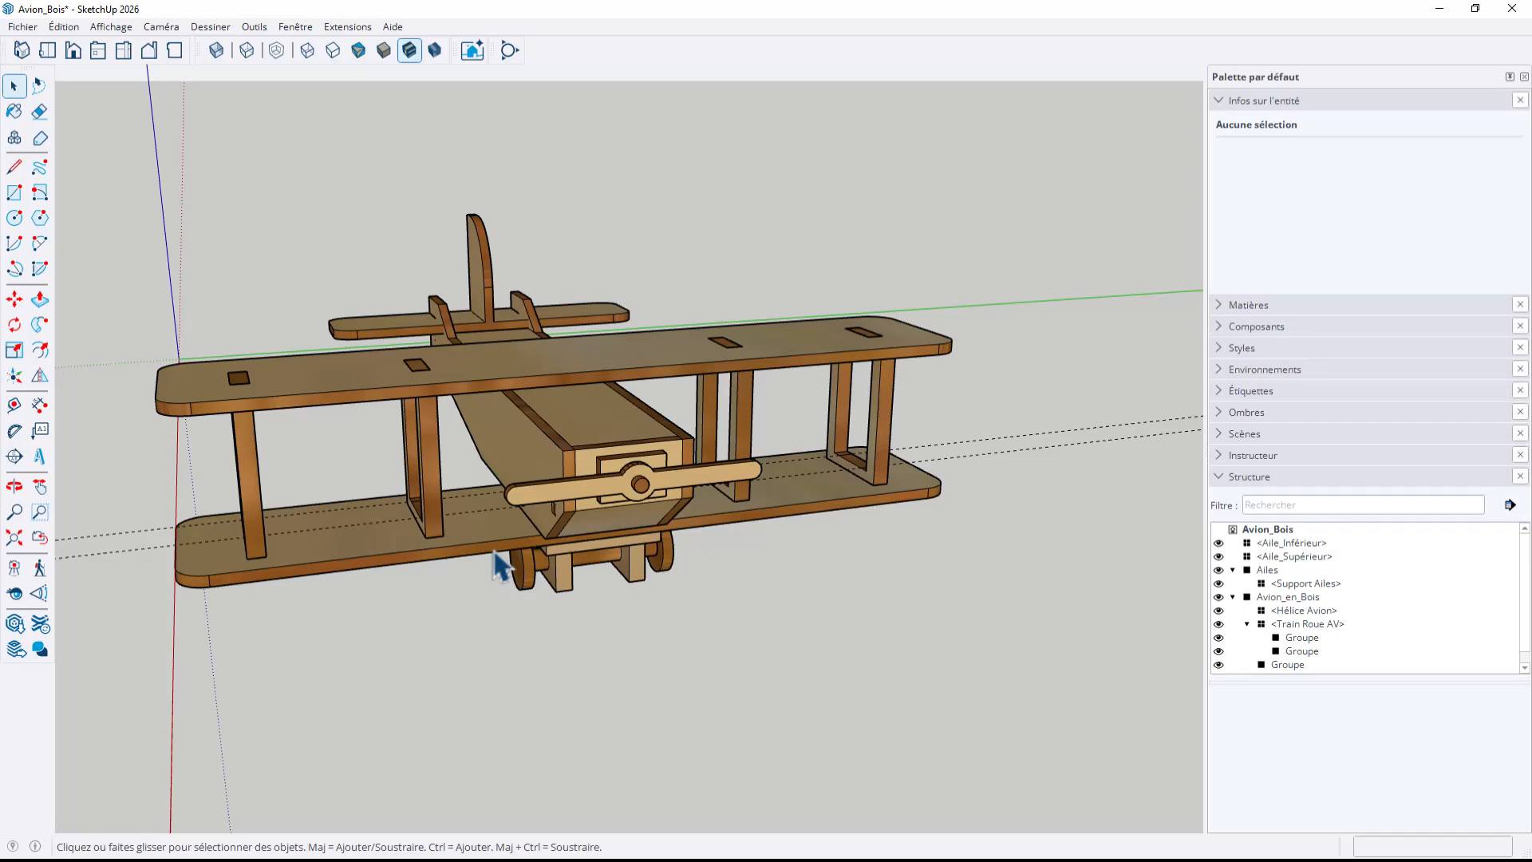
pyautogui.moveTo(498, 566); pyautogui.dragTo(599, 586, button='middle')
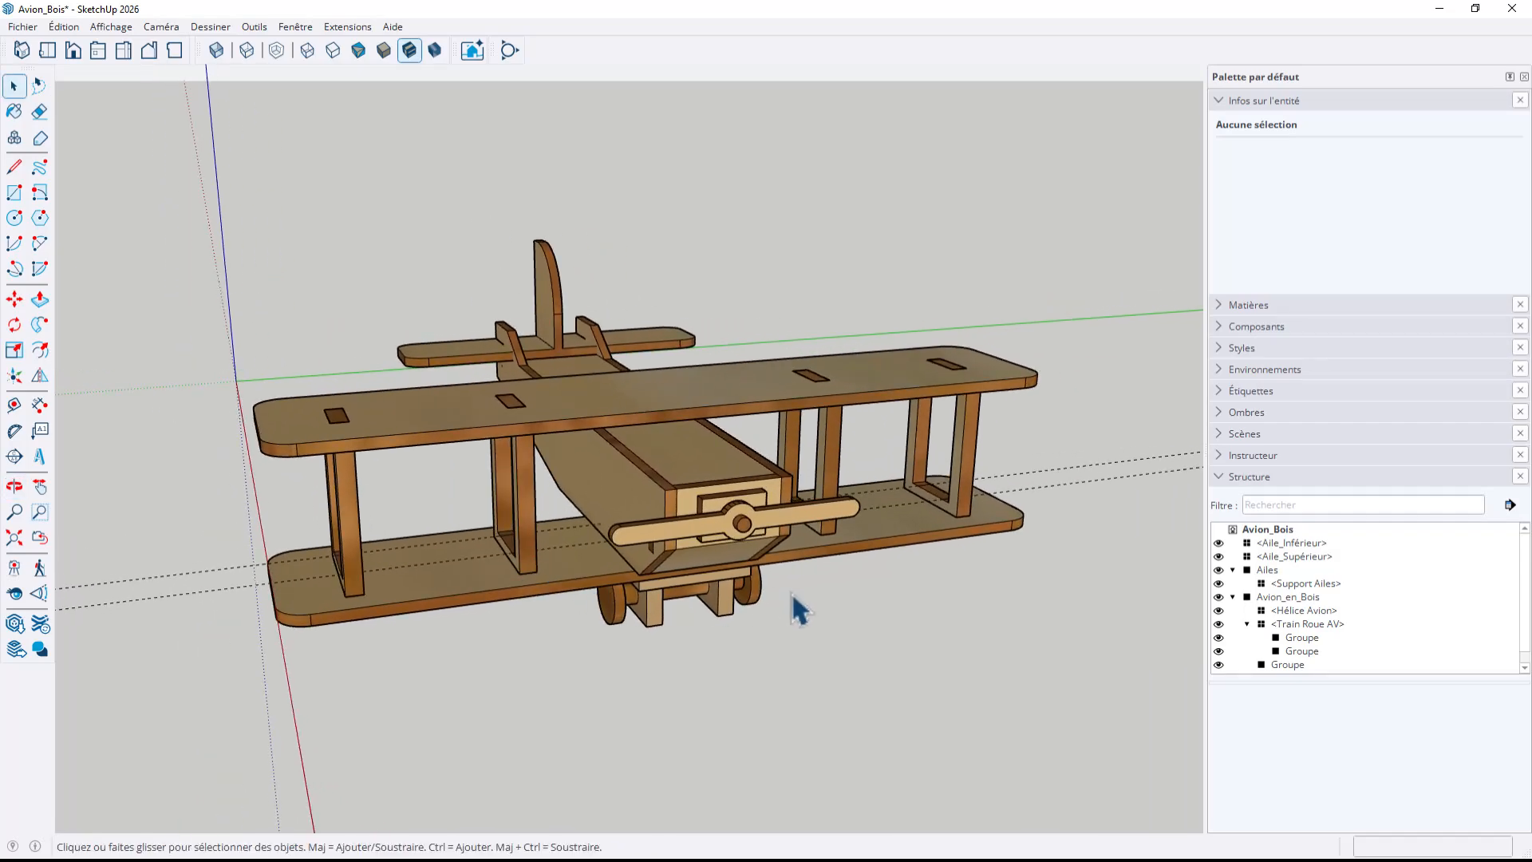
pyautogui.moveTo(793, 611); pyautogui.dragTo(501, 638, button='middle')
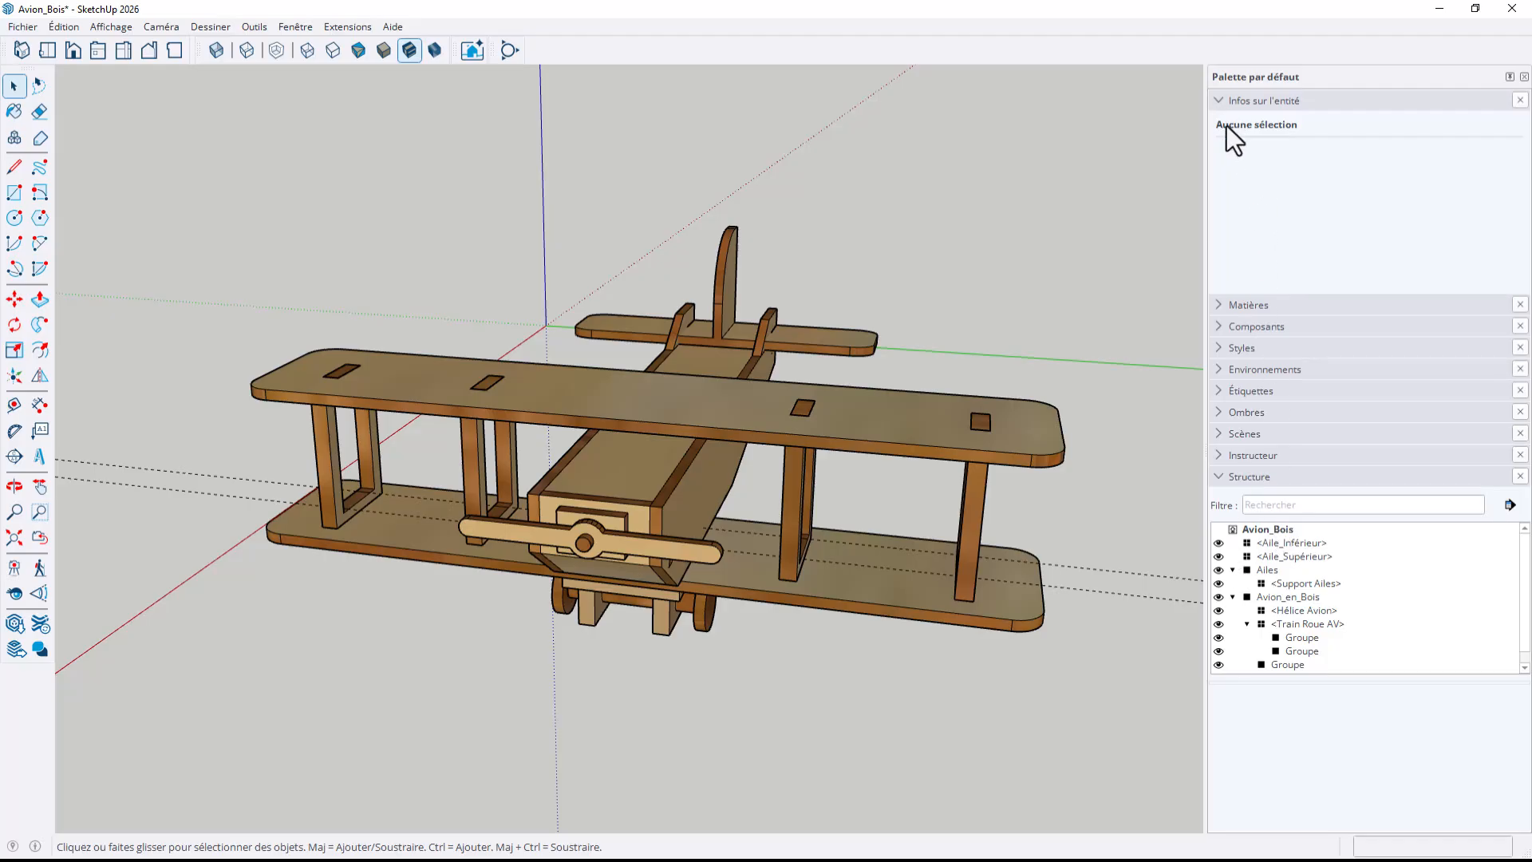
pyautogui.moveTo(1085, 469); pyautogui.dragTo(872, 524, button='middle')
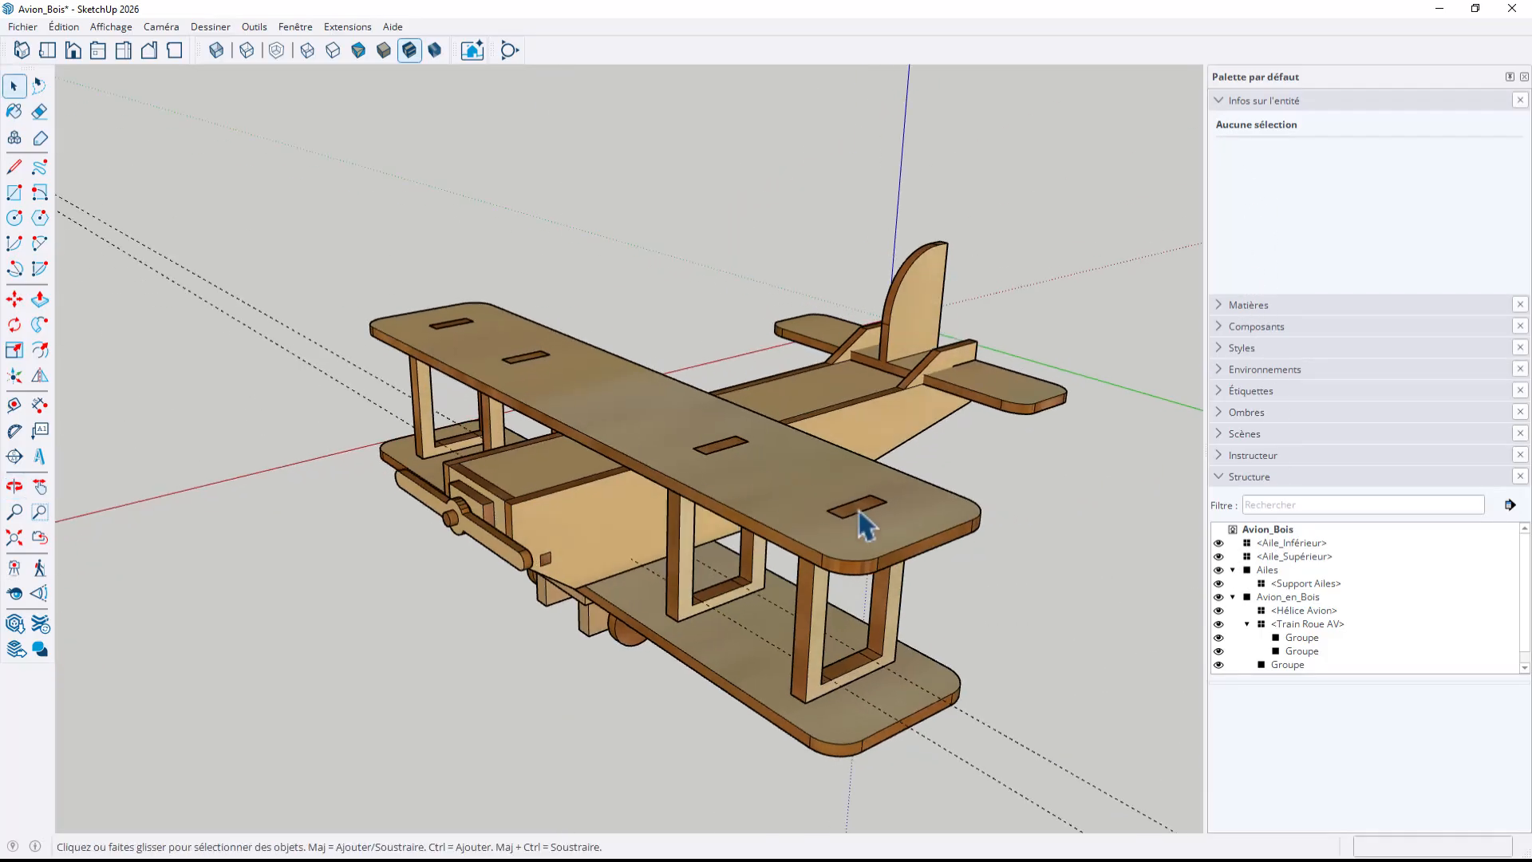
# Select the upper wing component and create a new tag named Aile supérieur
pyautogui.click(862, 544)
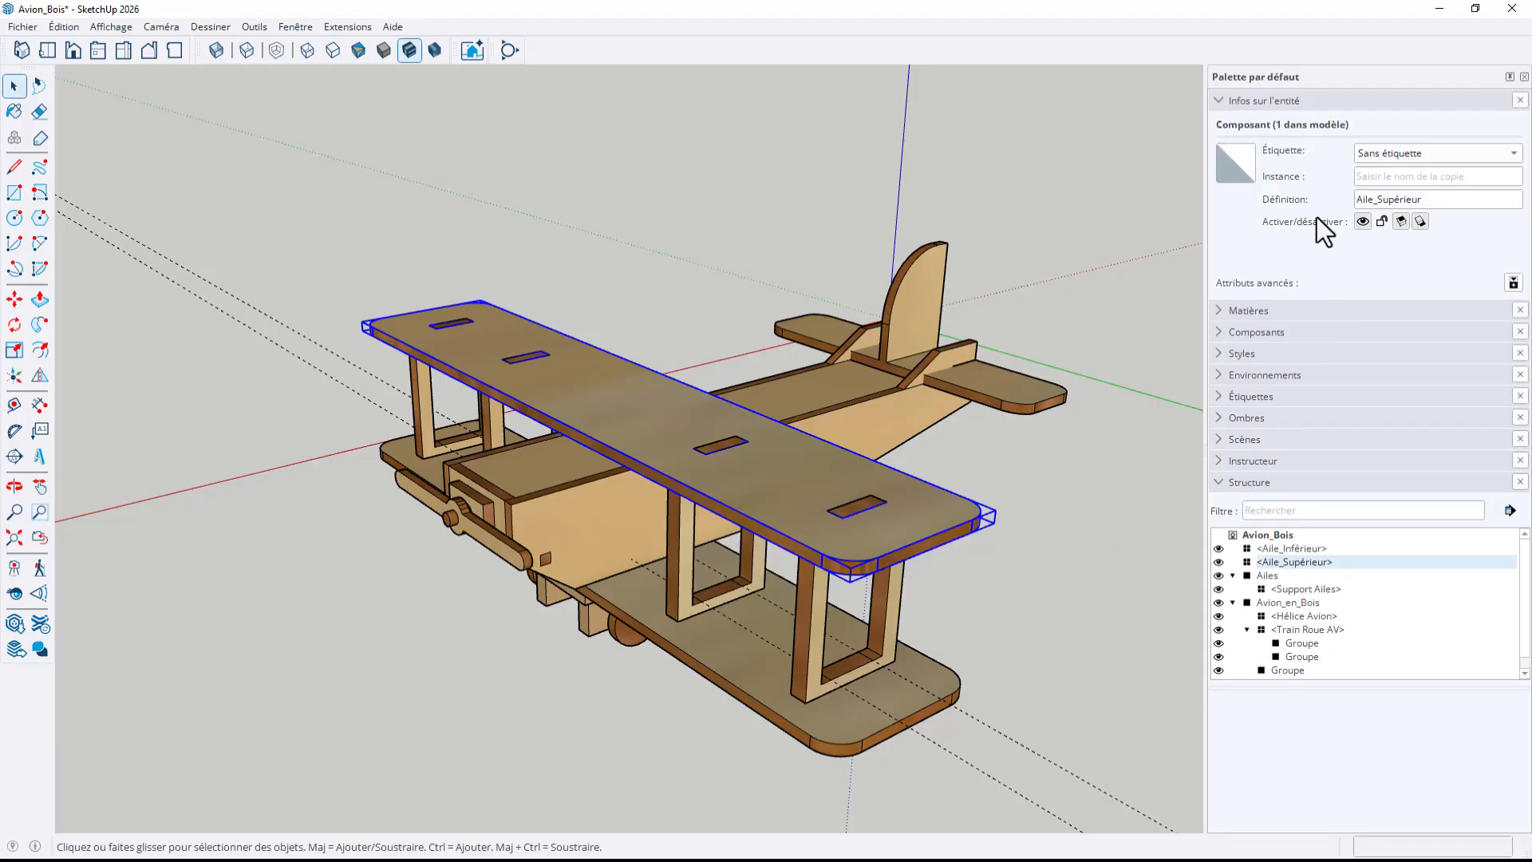
pyautogui.click(1218, 396)
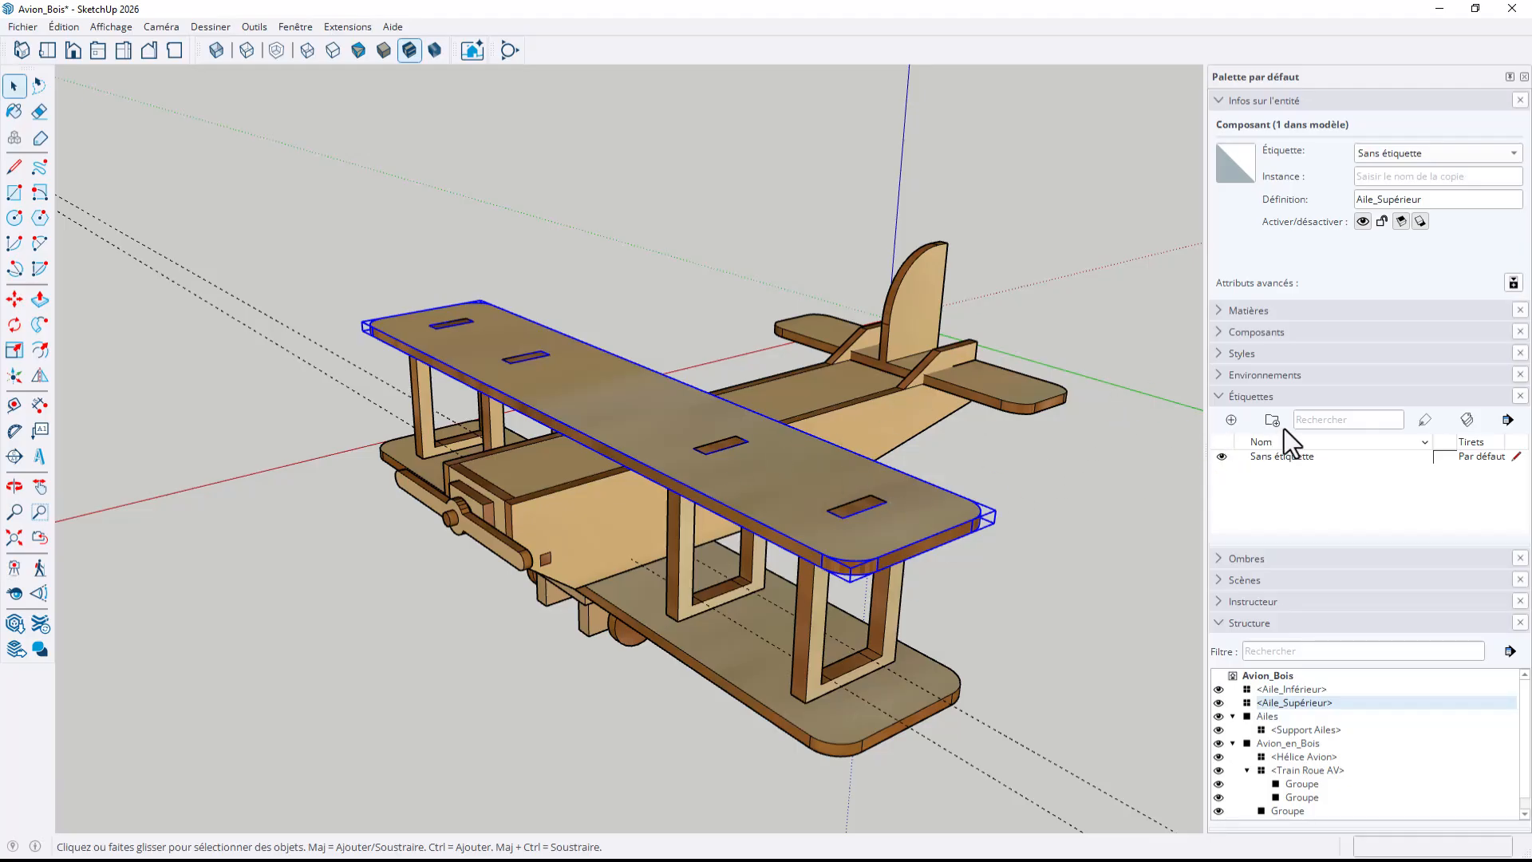
pyautogui.click(1232, 420)
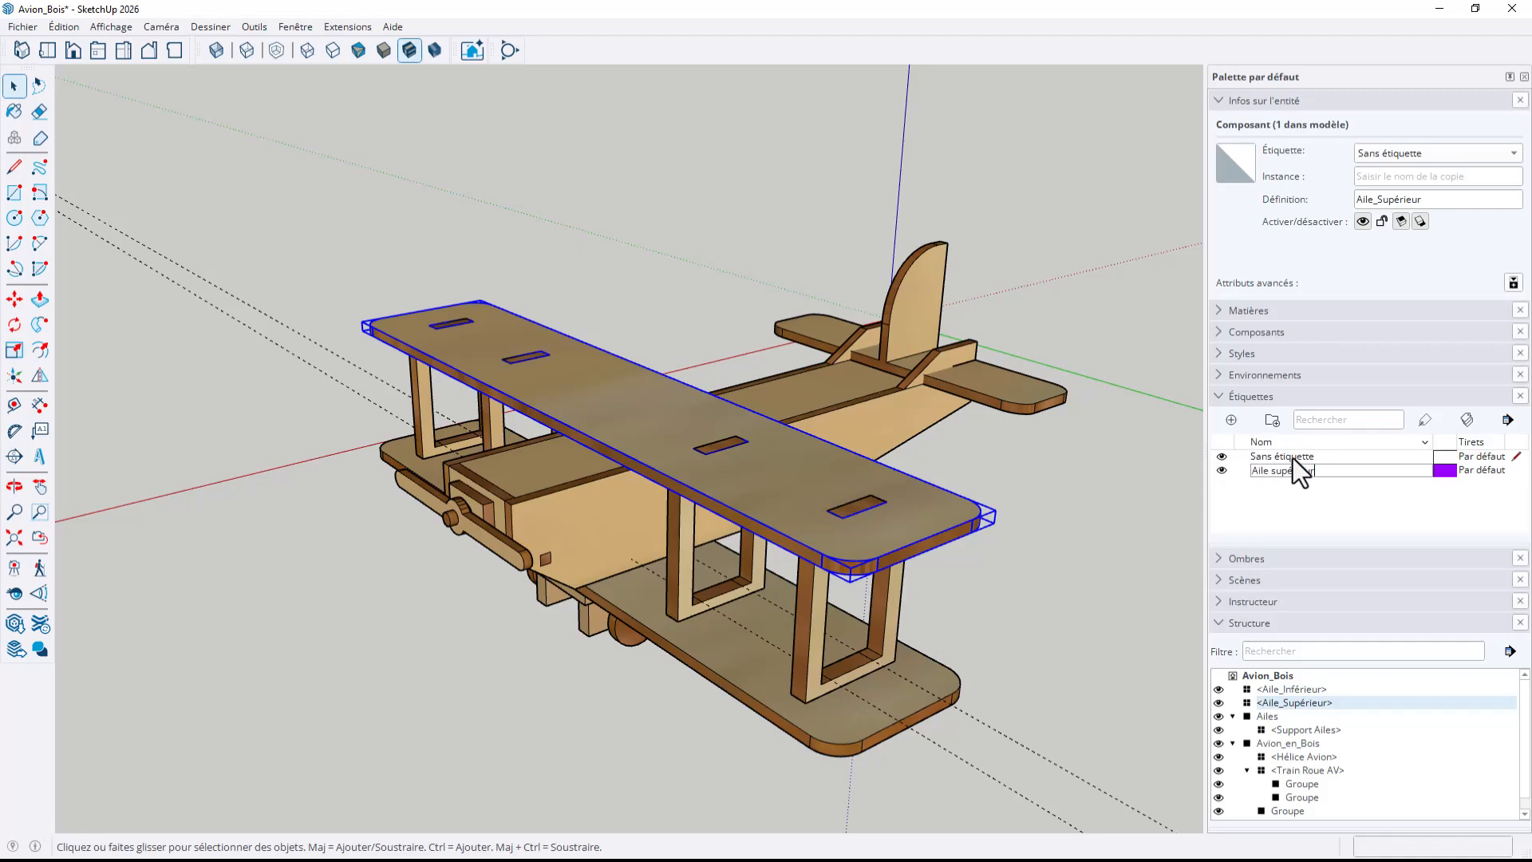
pyautogui.press('Return')
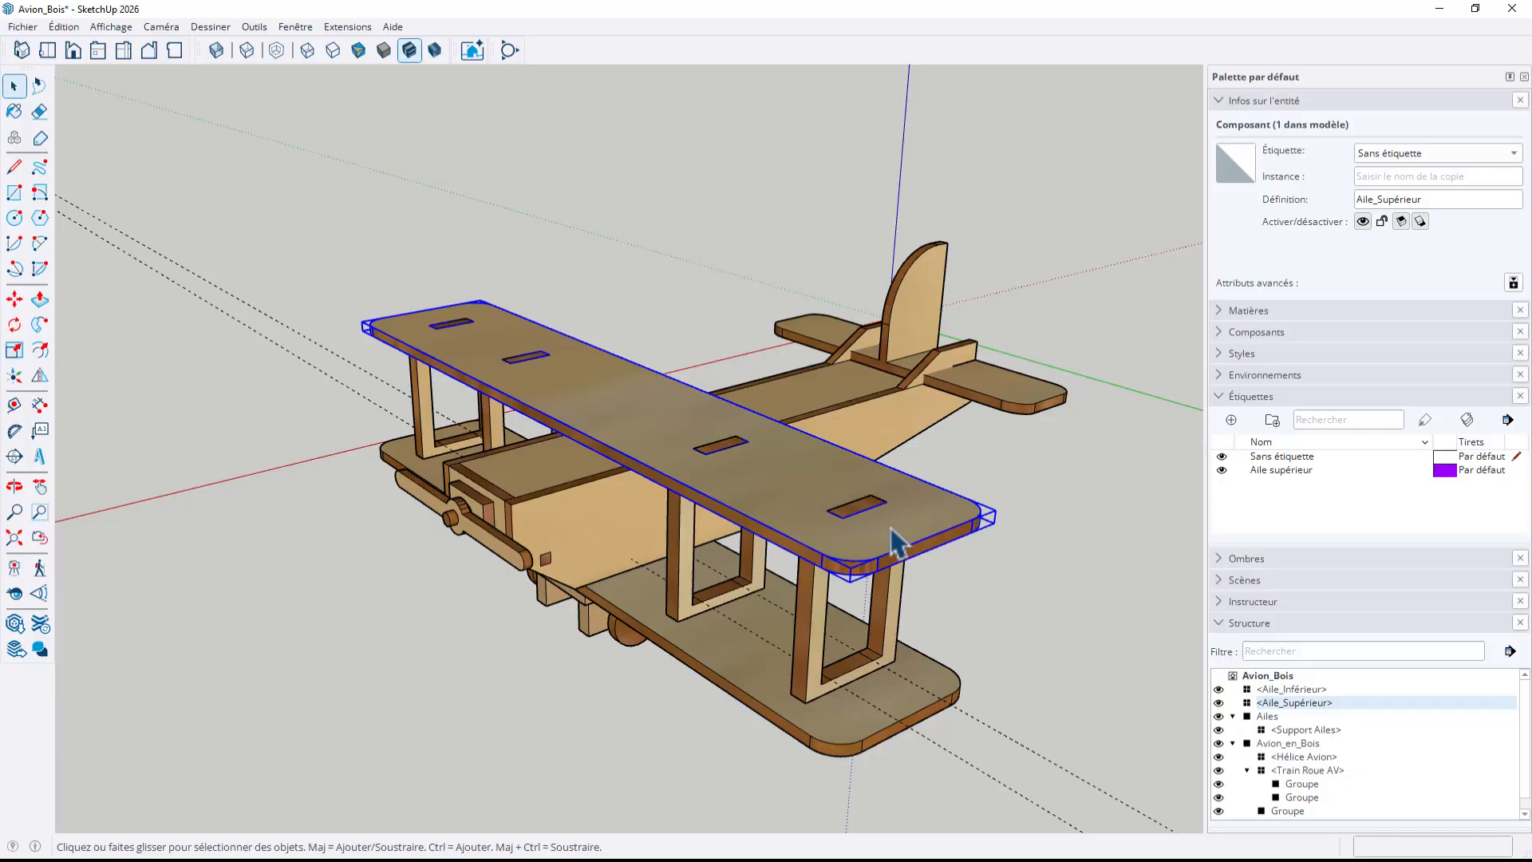
# Assign the Aile supérieur tag to the upper wing component and test the tag by switching its visibility off and on
pyautogui.click(1390, 155)
pyautogui.click(1386, 170)
pyautogui.moveTo(1032, 564); pyautogui.dragTo(1065, 546, button='middle')
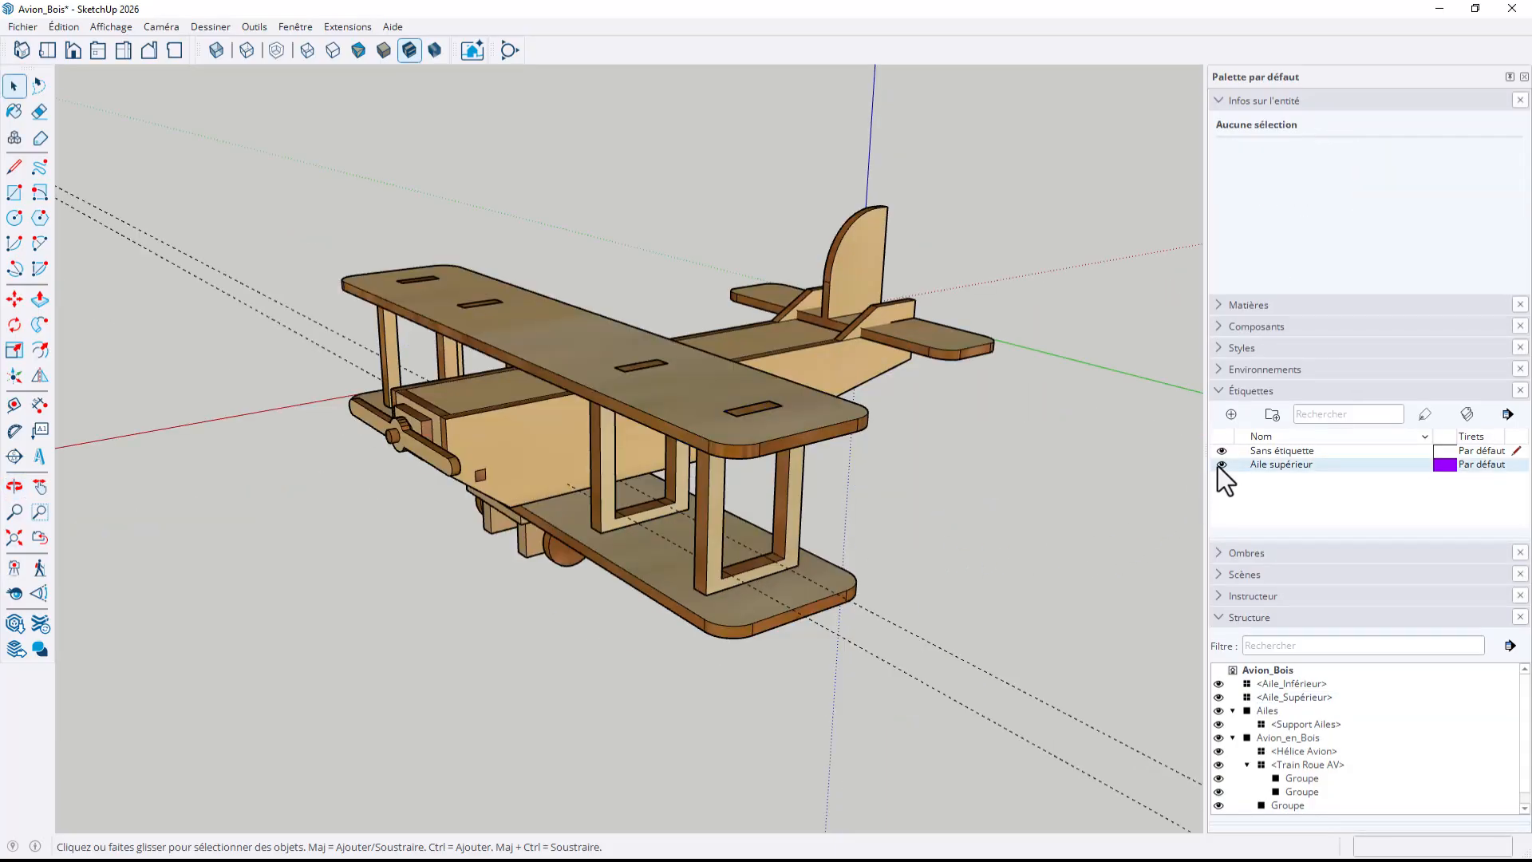
pyautogui.click(1220, 465)
pyautogui.click(1221, 464)
# Inspect the Train Roue AV landing gear component inside the Avion_en_Bois group, and leave group editing
pyautogui.moveTo(778, 552); pyautogui.dragTo(935, 418, button='middle')
pyautogui.press('space')
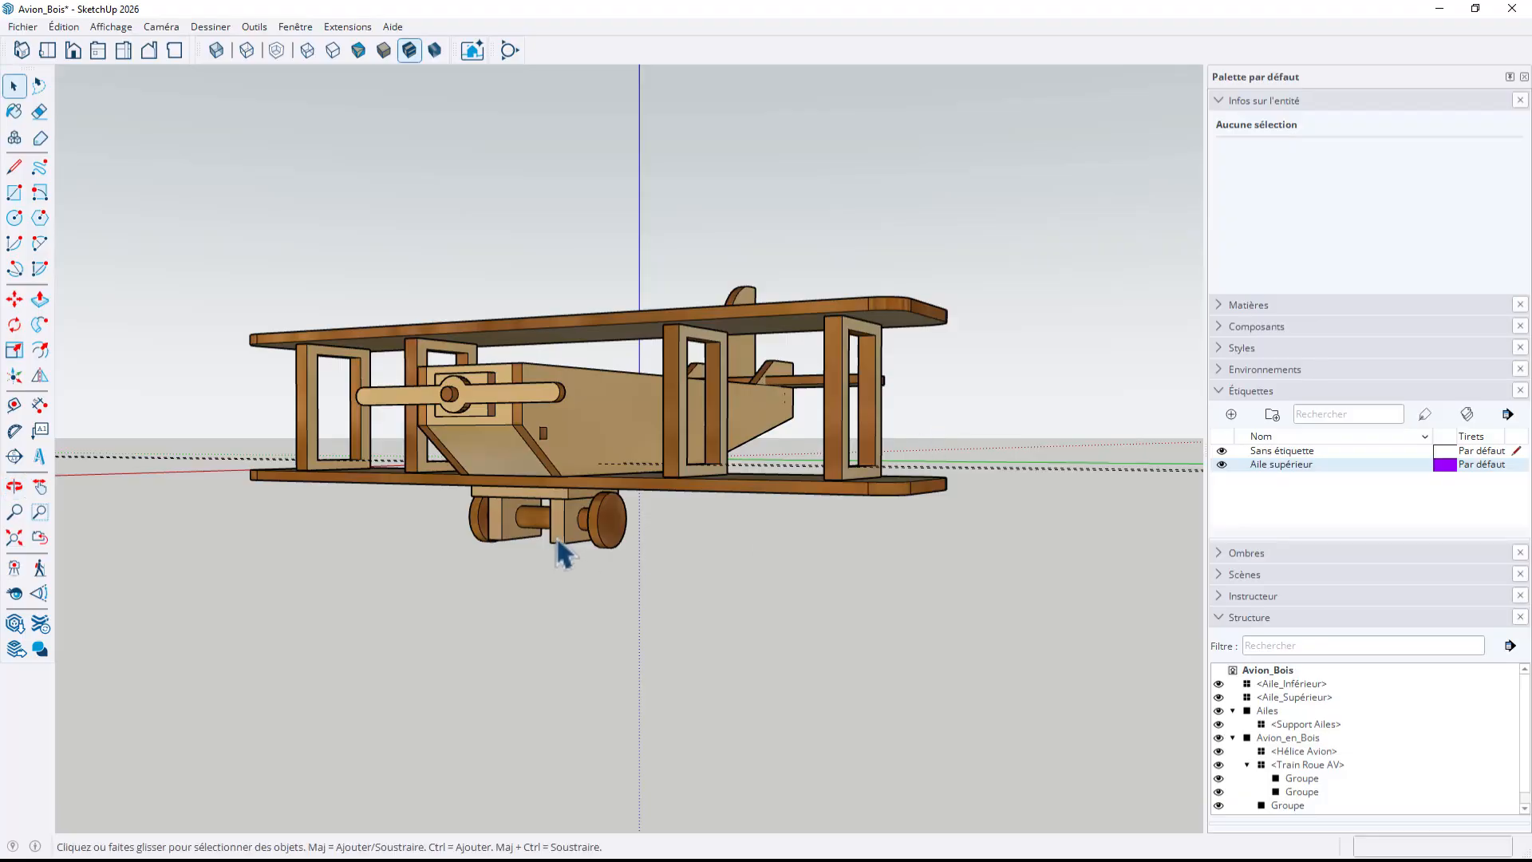
pyautogui.click(560, 528)
pyautogui.doubleClick(568, 530)
pyautogui.click(581, 533)
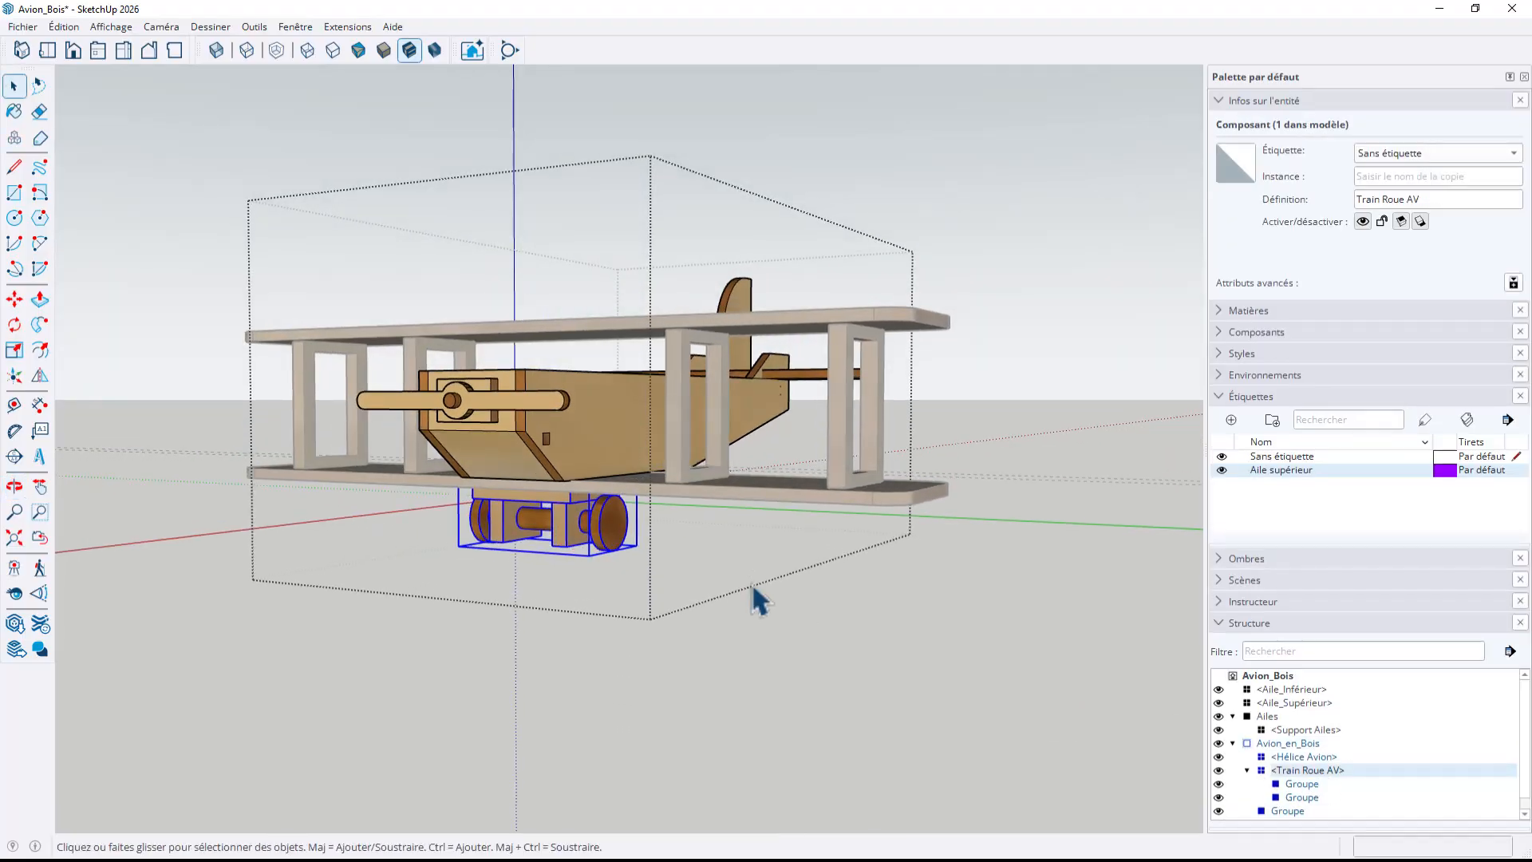
pyautogui.scroll(-2, 753, 588)
pyautogui.moveTo(737, 589); pyautogui.dragTo(635, 709, button='middle')
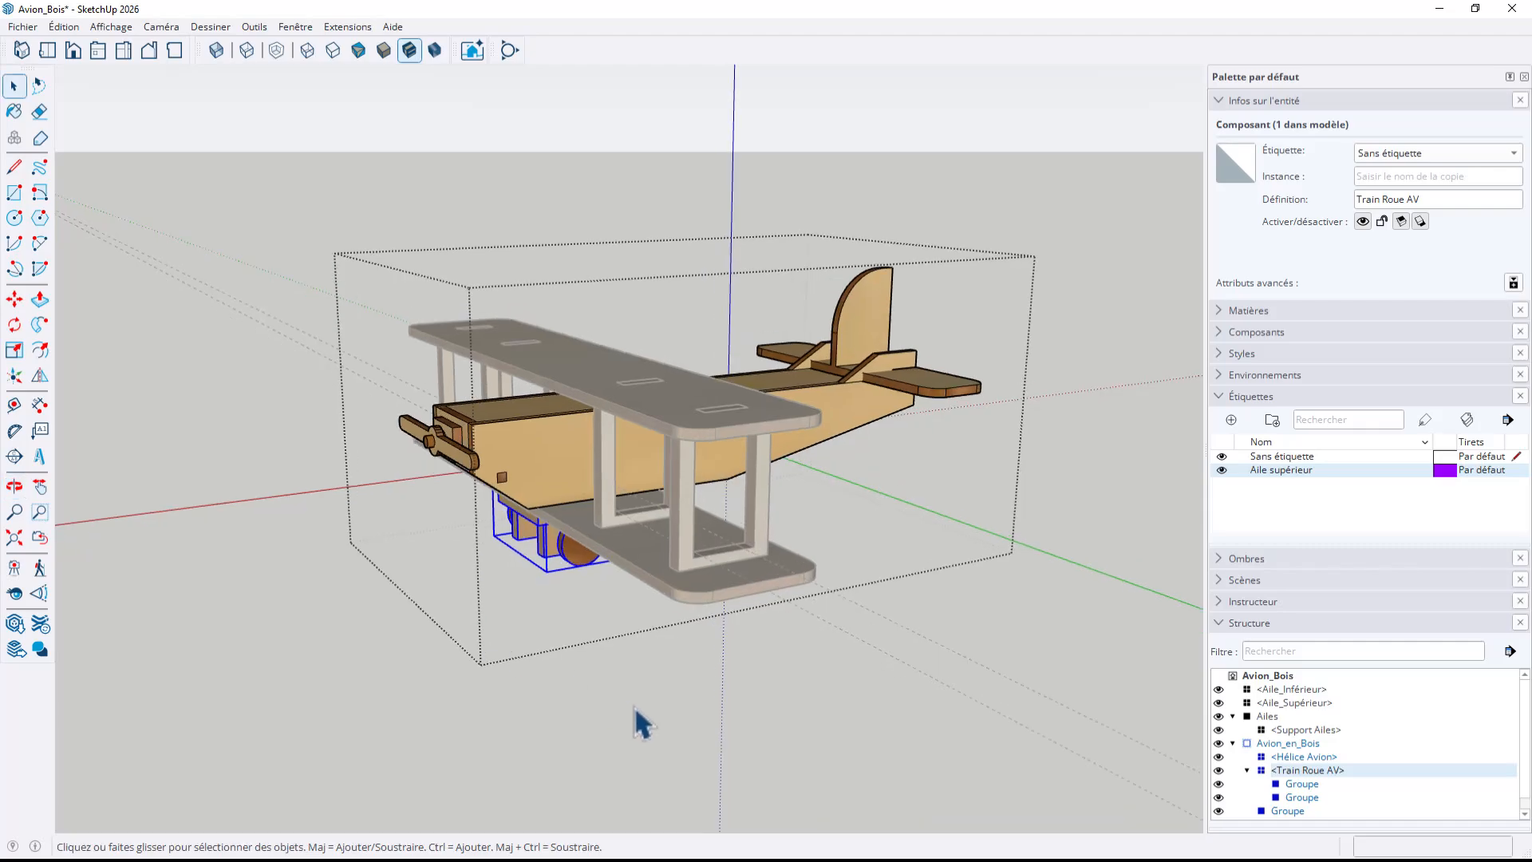
pyautogui.click(636, 708)
pyautogui.moveTo(755, 632); pyautogui.dragTo(459, 667, button='middle')
pyautogui.moveTo(732, 582)
pyautogui.keyDown('shift'); pyautogui.mouseDown(button='middle')
pyautogui.moveTo(658, 551)
pyautogui.moveTo(636, 447)
pyautogui.moveTo(1066, 537)
pyautogui.mouseUp(button='middle'); pyautogui.keyUp('shift')
pyautogui.moveTo(643, 547)
pyautogui.mouseDown(button='middle')
pyautogui.moveTo(998, 546)
pyautogui.moveTo(639, 530)
pyautogui.moveTo(748, 521)
pyautogui.moveTo(747, 539)
pyautogui.mouseUp(button='middle')
pyautogui.scroll(-3, 745, 518)
pyautogui.press('space')
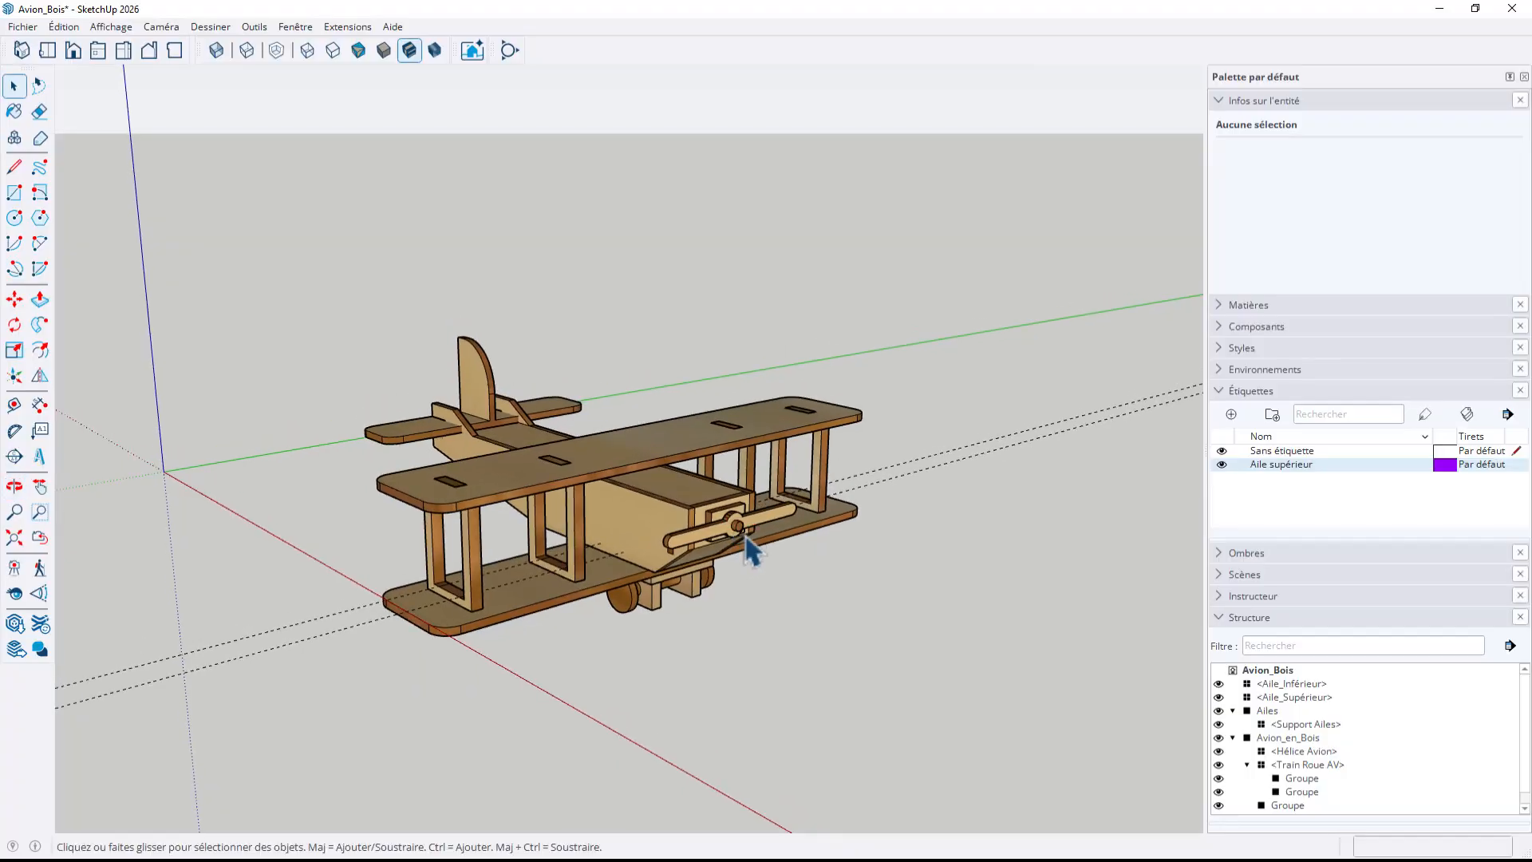